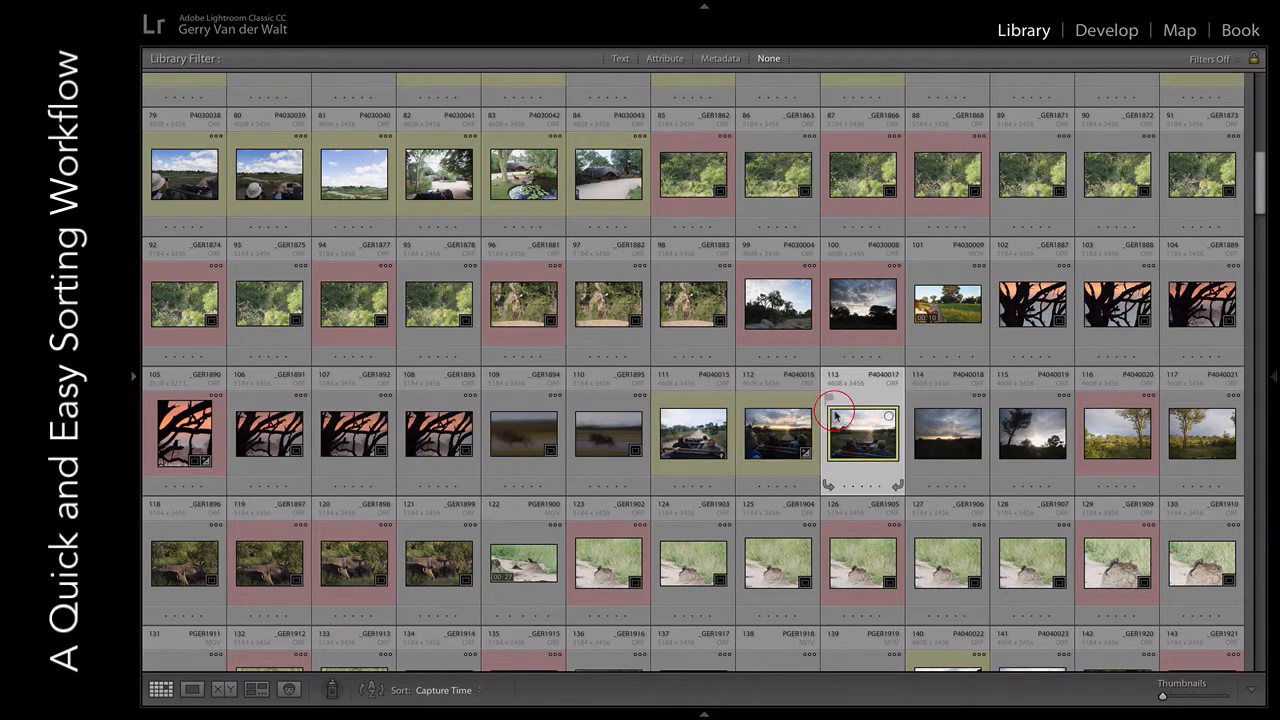
- Look through the color-labelled thumbnails in the library grid
key("Up")
left_click(843, 300)
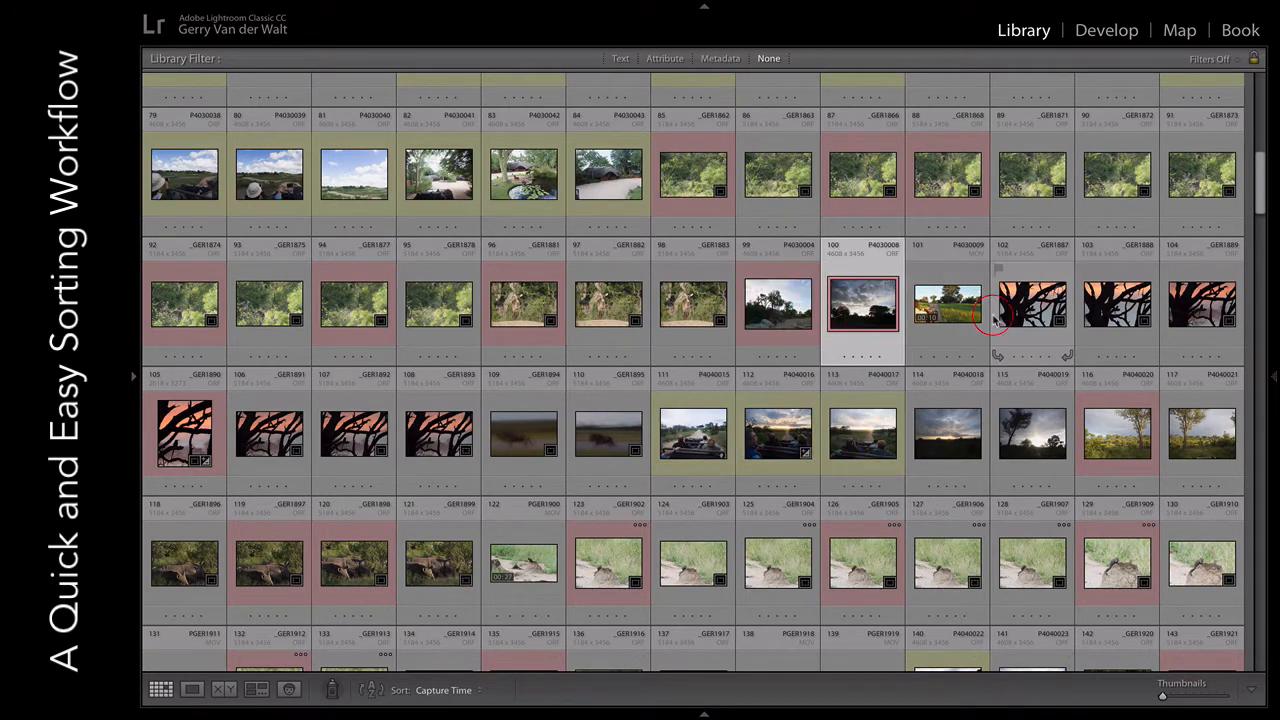
scroll(994, 330, "down", 1)
scroll(994, 318, "down", 3)
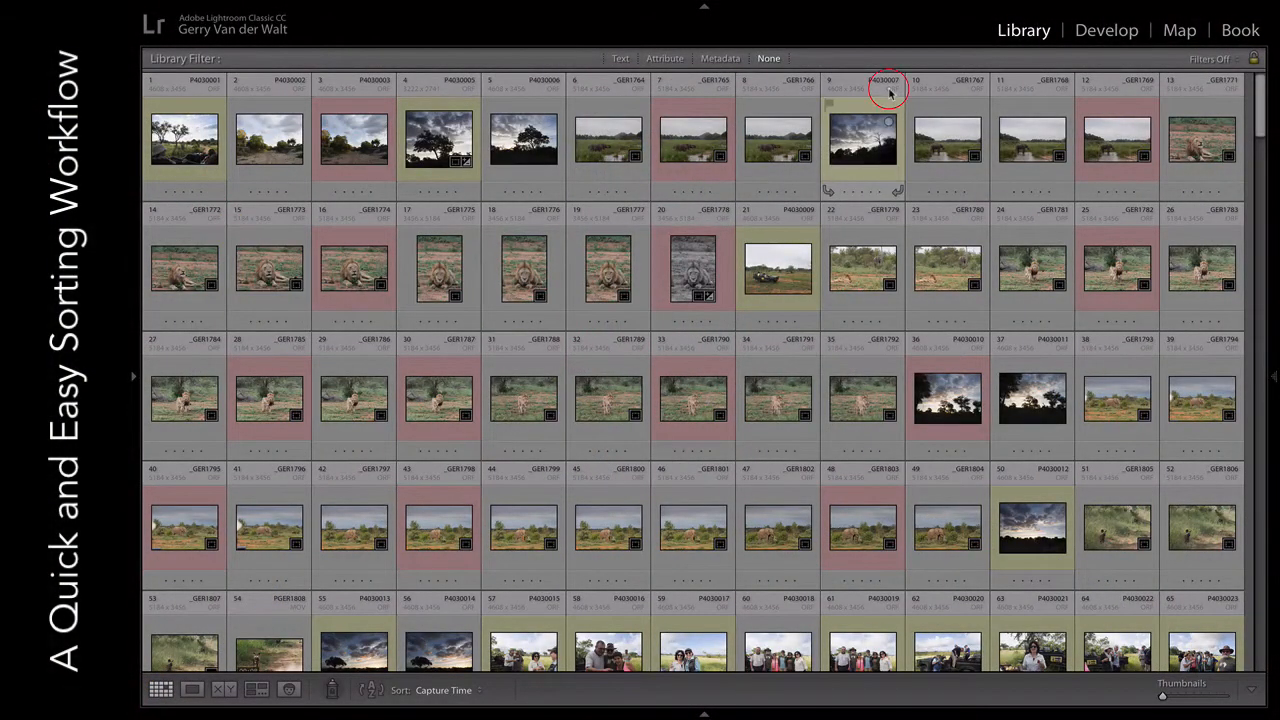
scroll(889, 93, "down", 1)
scroll(891, 180, "down", 3)
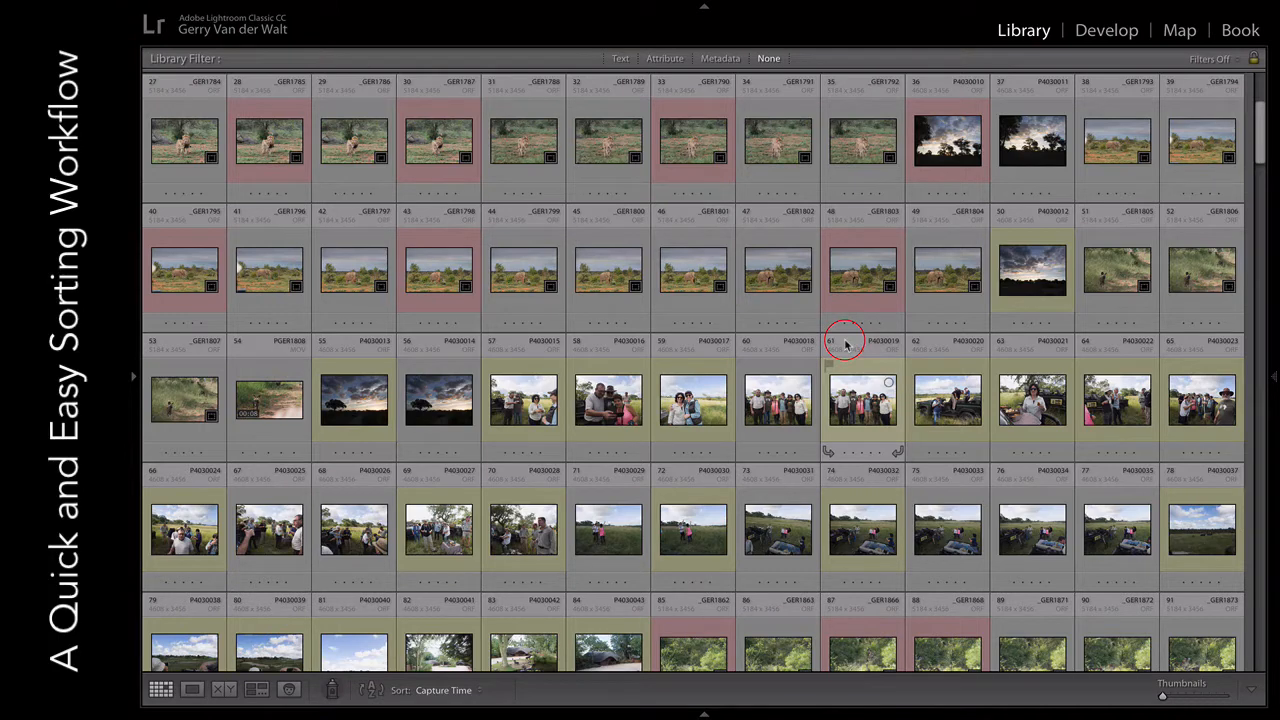
- Inspect two of the elephant photos at full size, including the red-labelled _GER1795, and return to the grid
double_click(438, 265)
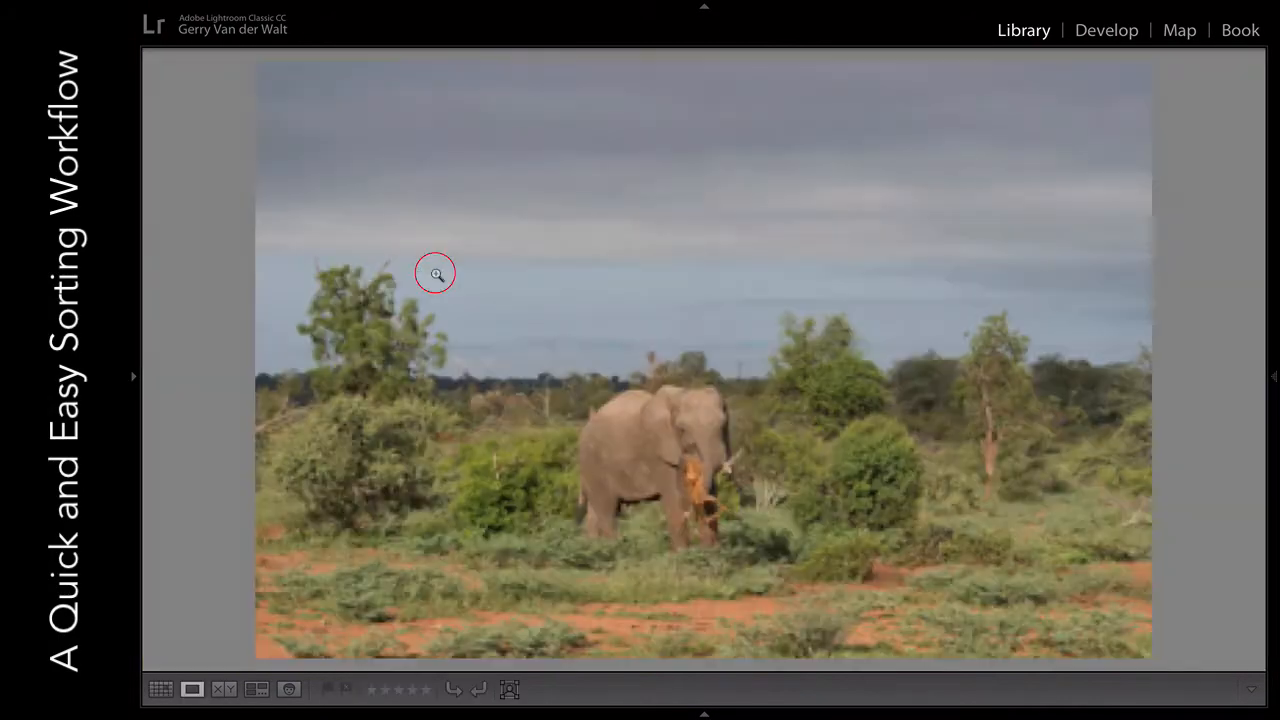
key("Left")
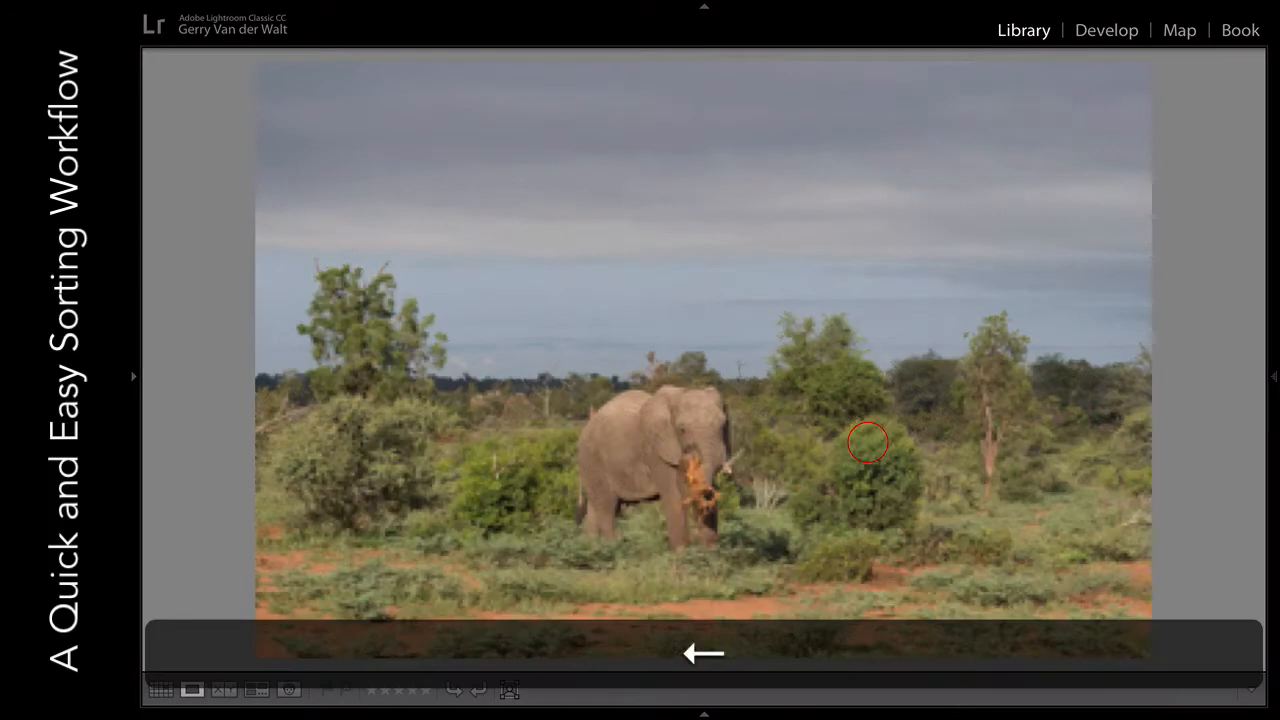
key("g")
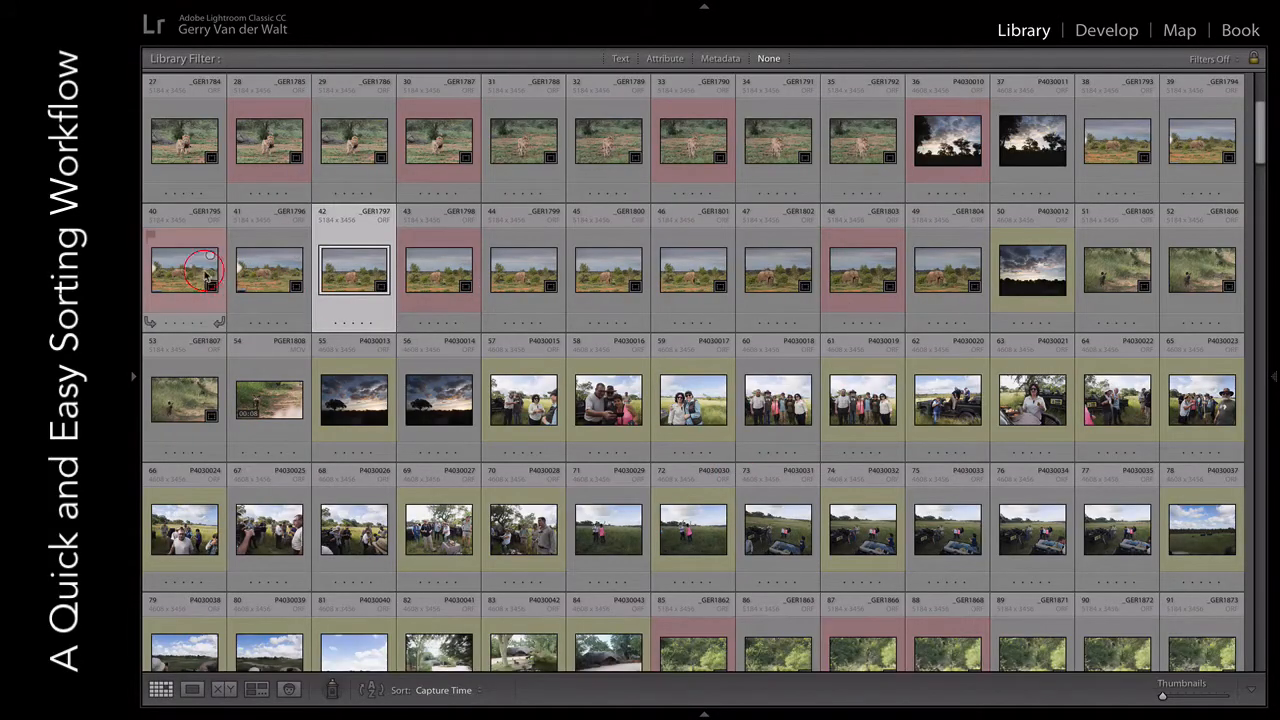
double_click(194, 269)
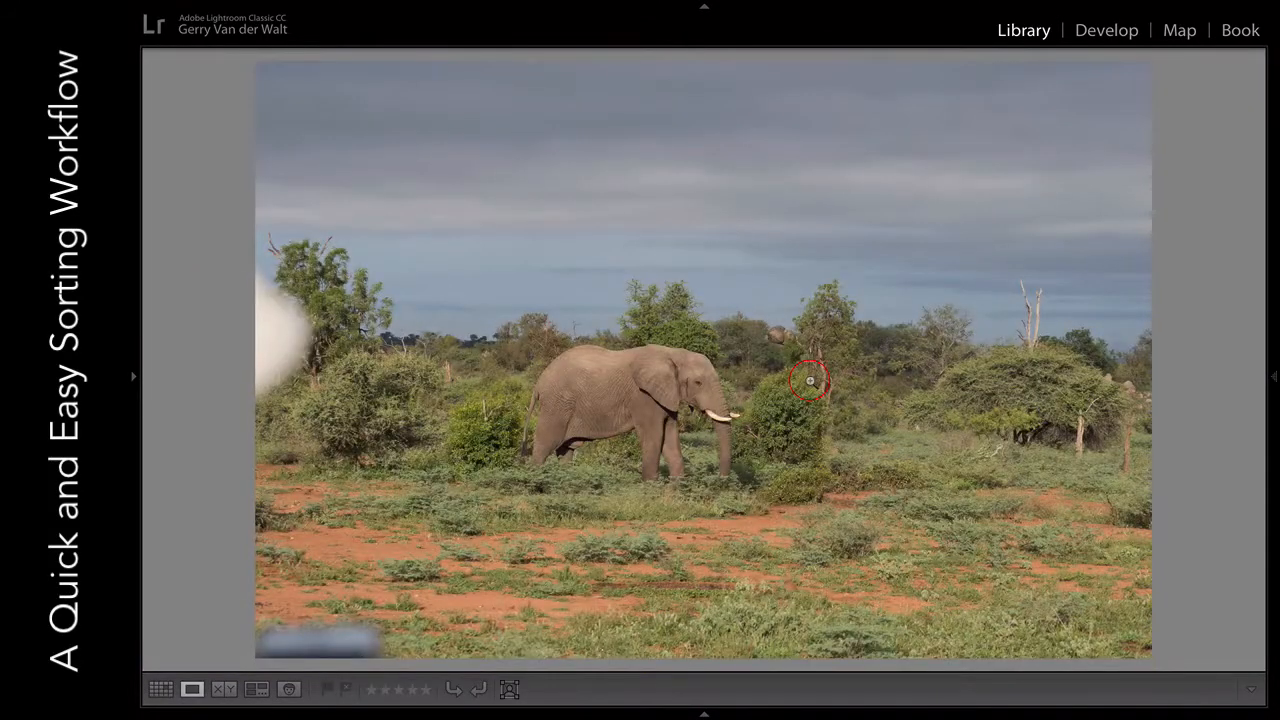
key("g")
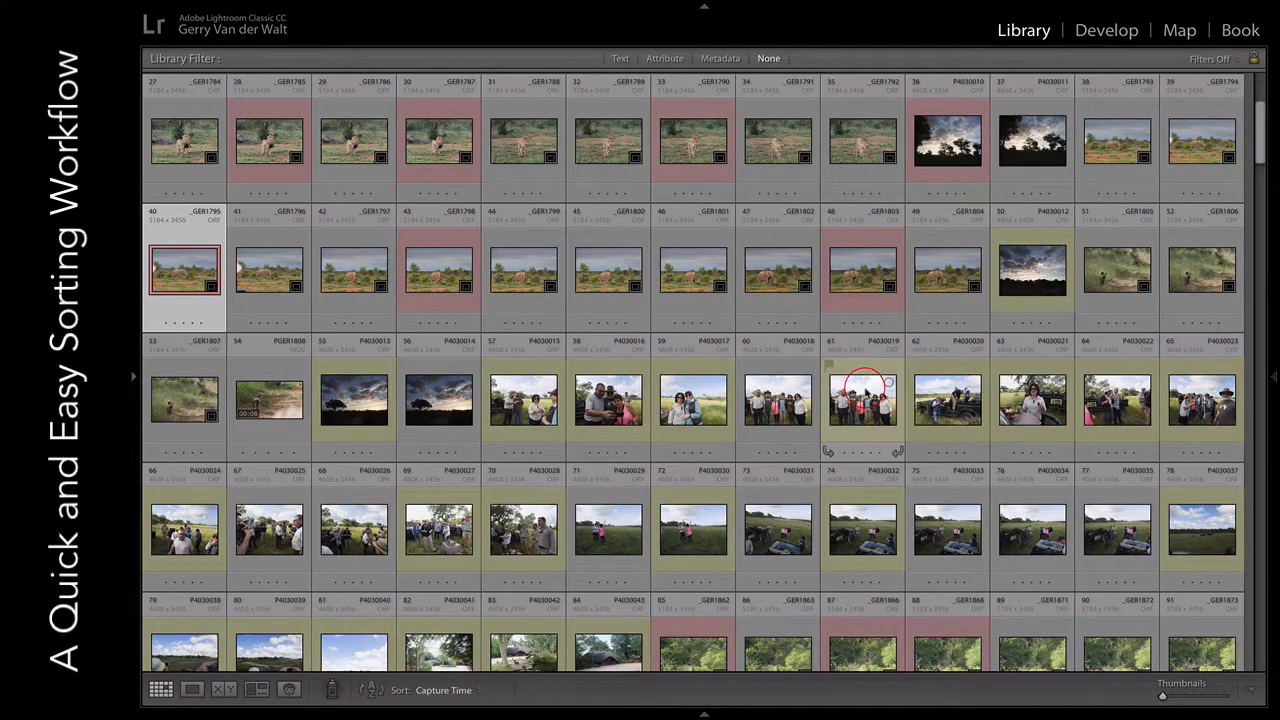
- Filter the library by the red color label, look through the matching photos and select the first one
left_click(665, 59)
left_click(1082, 80)
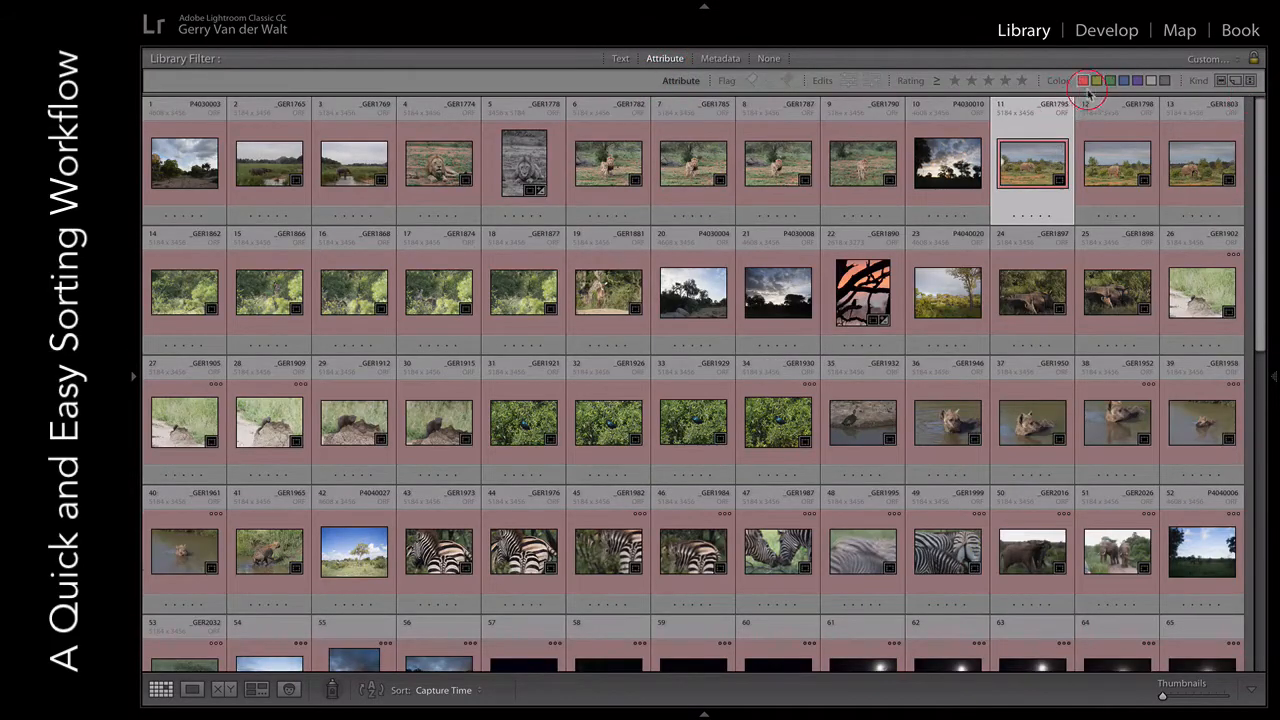
scroll(730, 350, "down", 10)
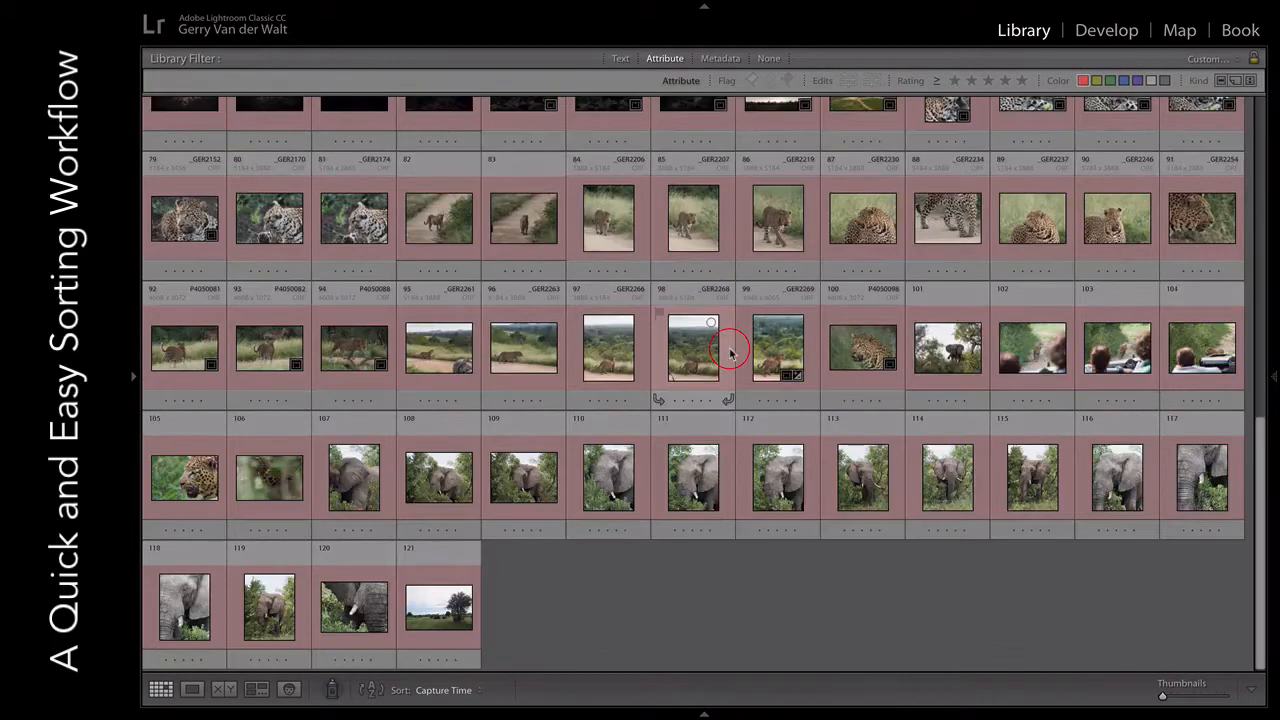
scroll(730, 350, "up", 10)
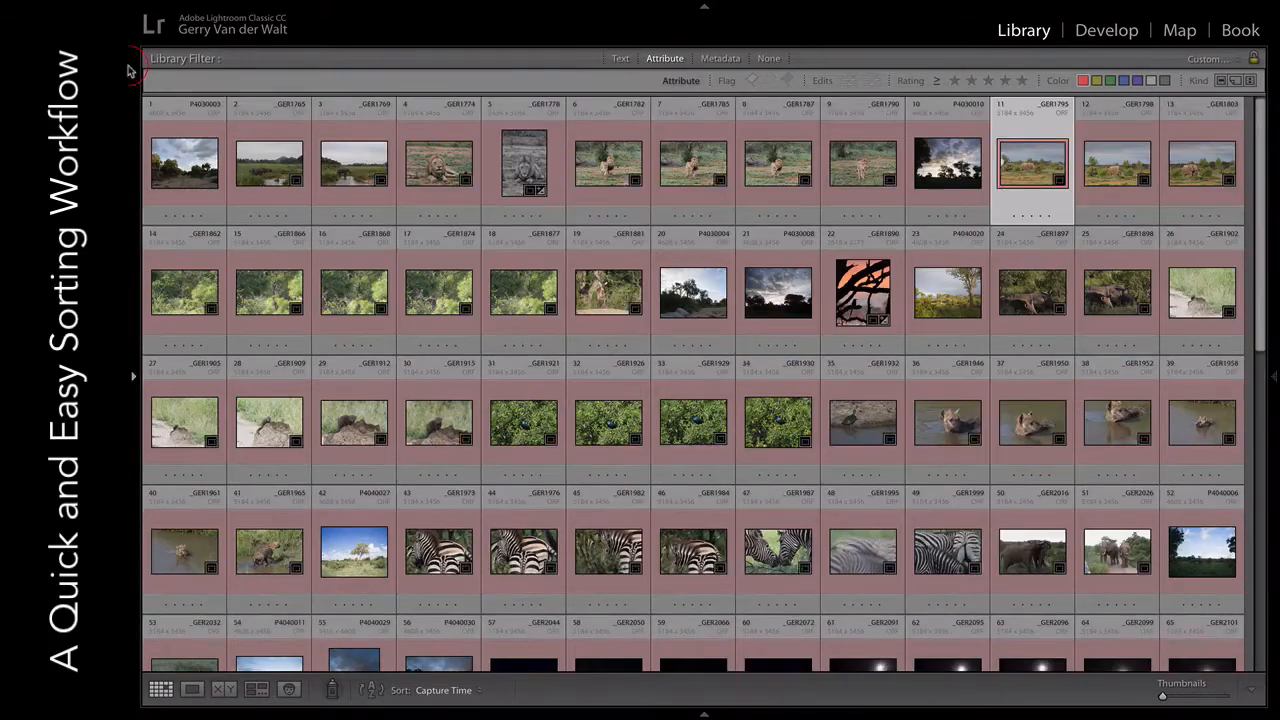
left_click(178, 163)
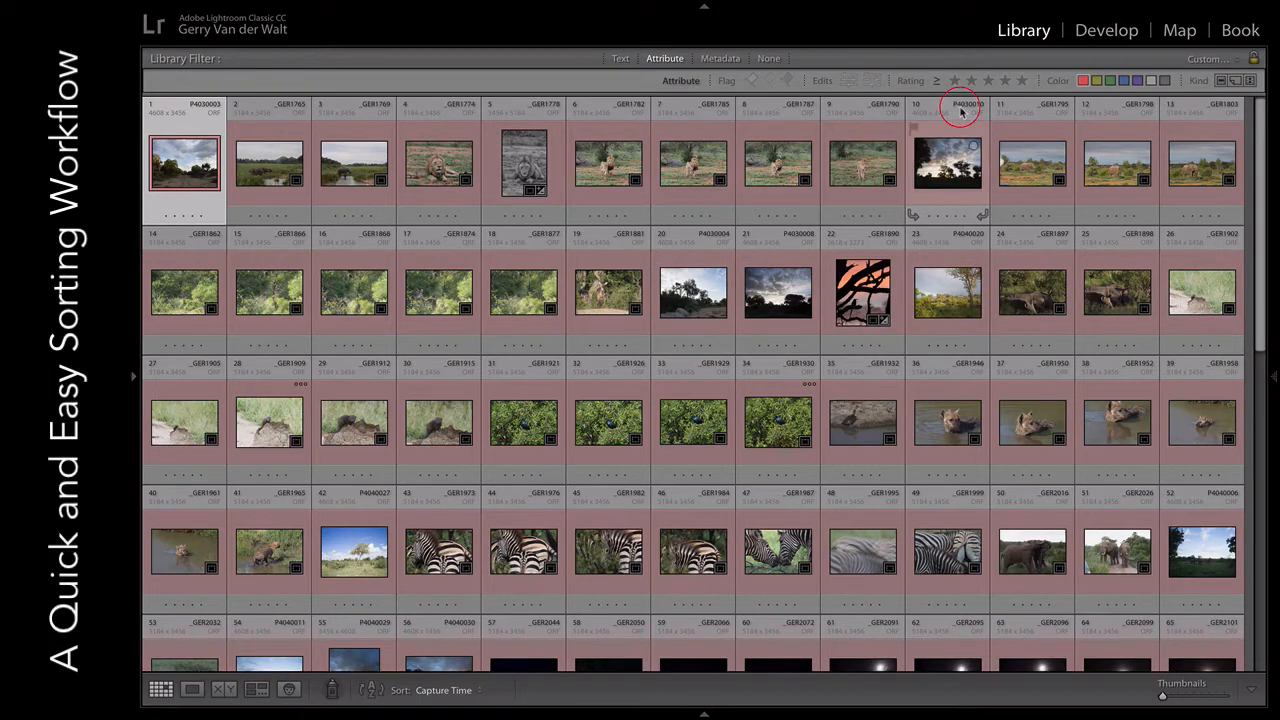
- Replace the red filter with the yellow label, review those photos at a larger thumbnail size and clear the filter
left_click(1083, 80)
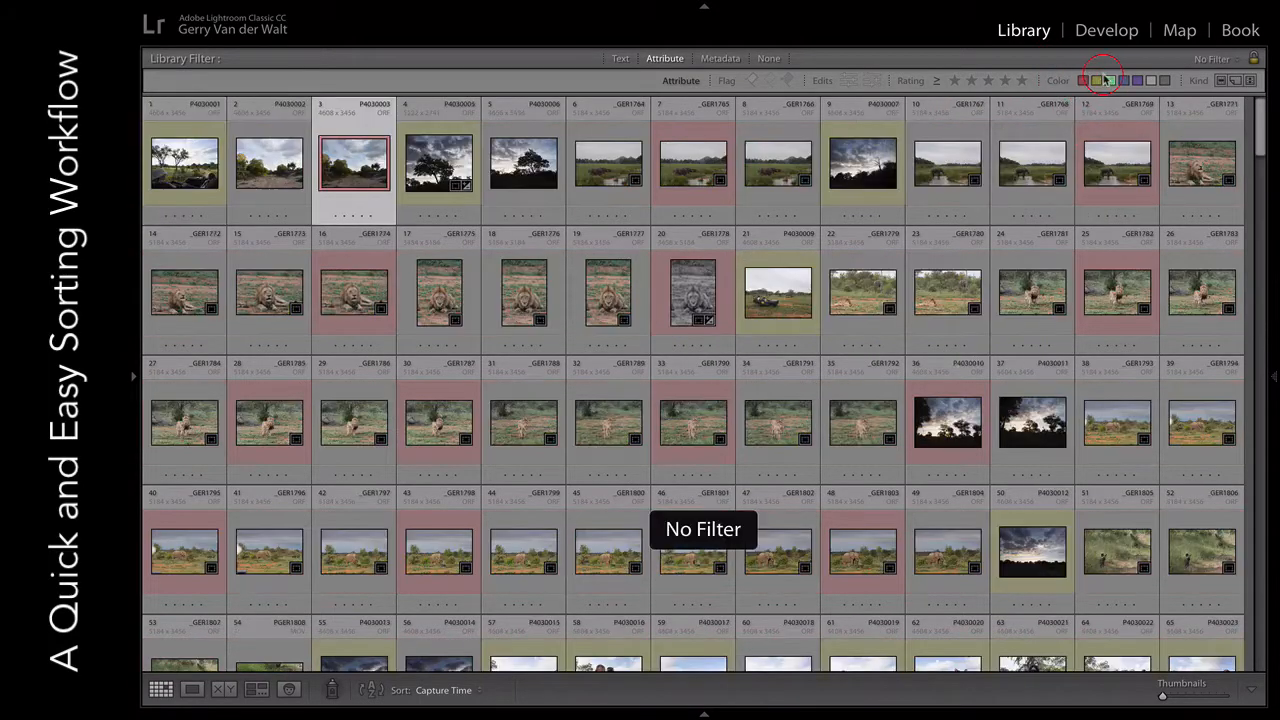
left_click(1096, 81)
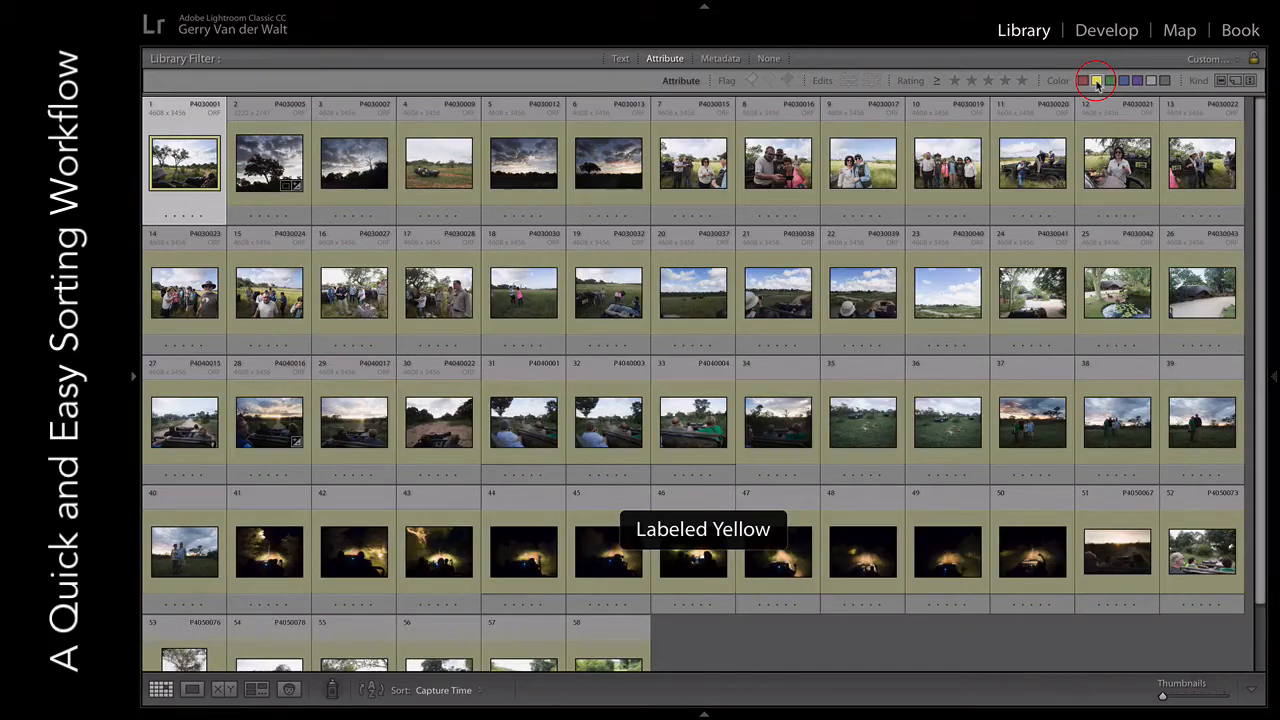
key("equal")
key("equal")
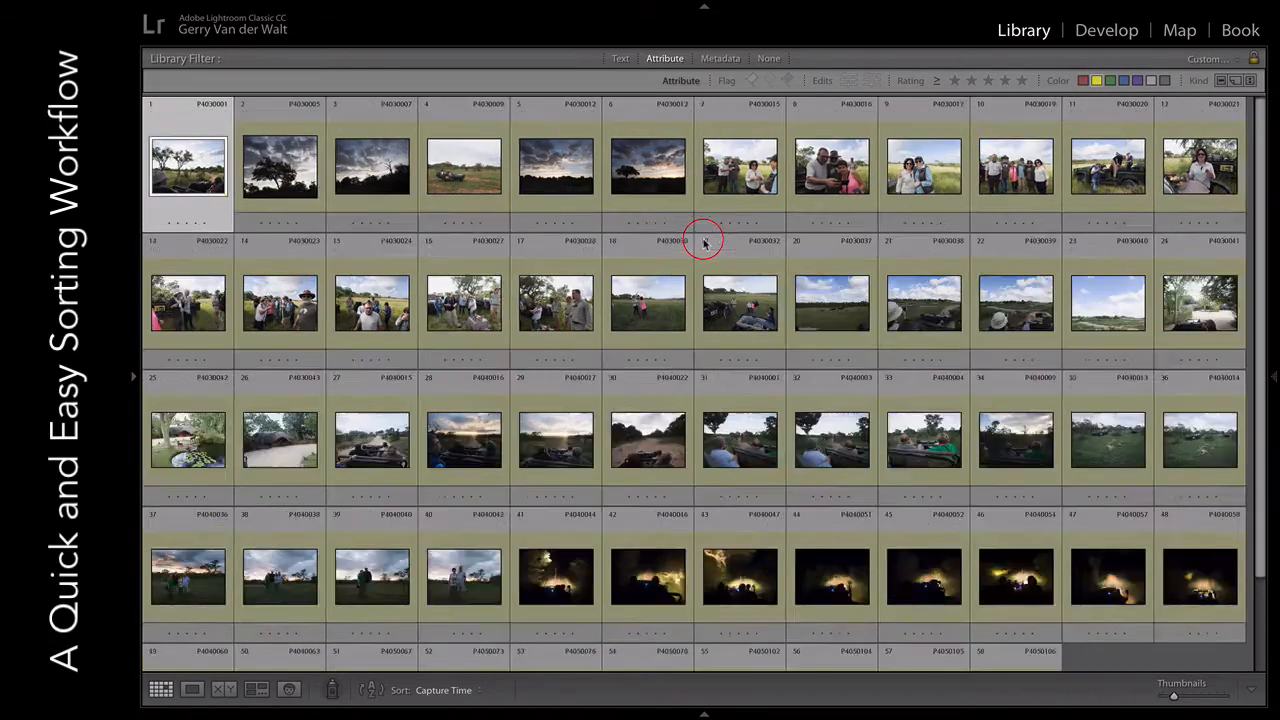
key("equal")
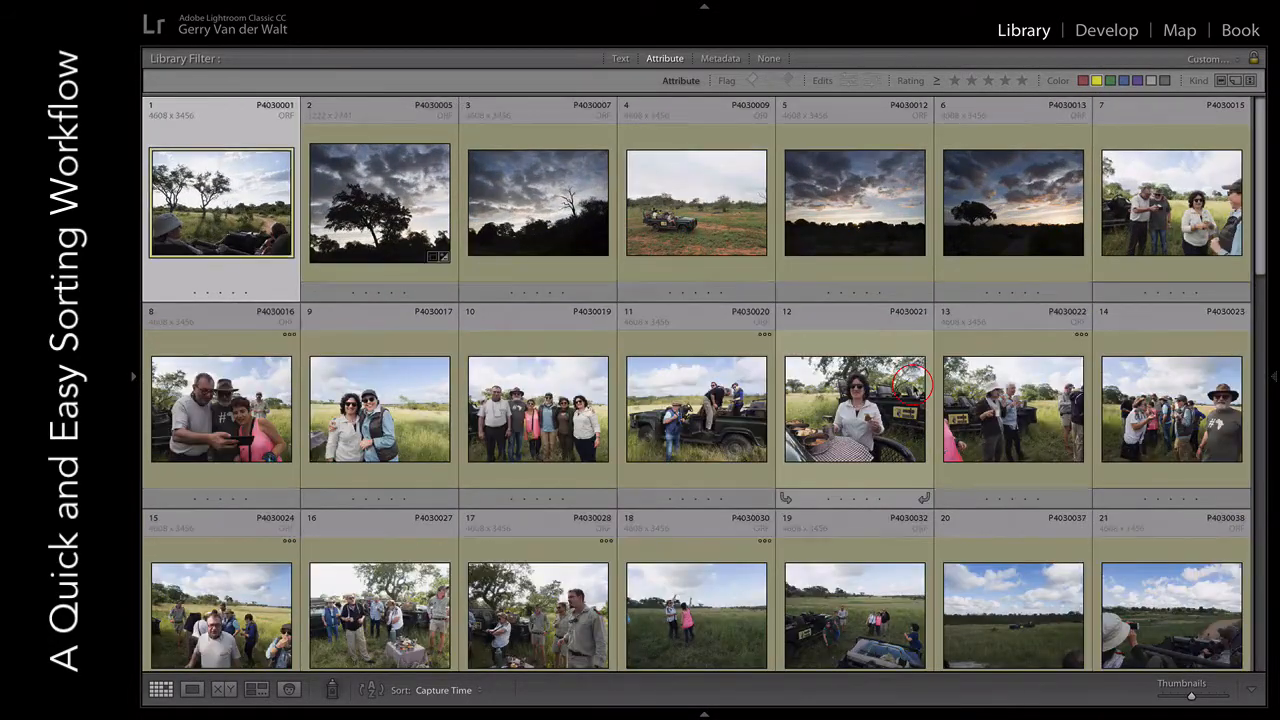
scroll(913, 390, "down", 2)
scroll(913, 390, "down", 2)
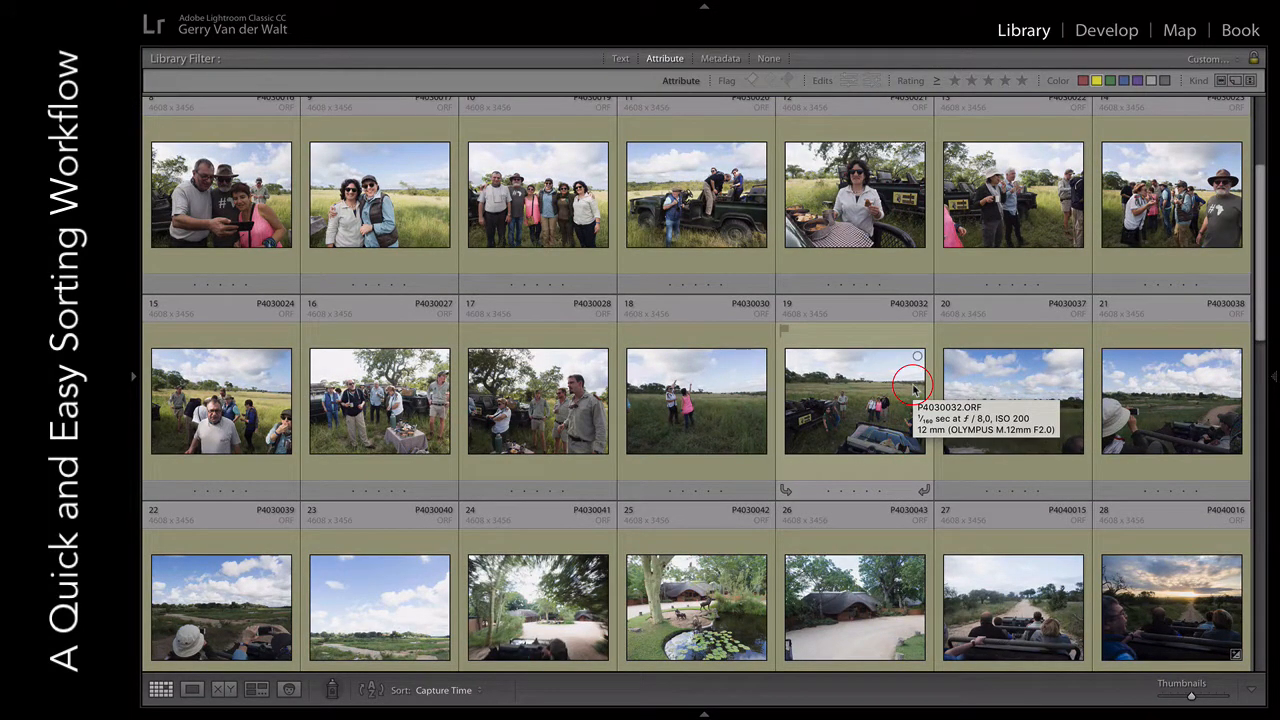
left_click(1096, 80)
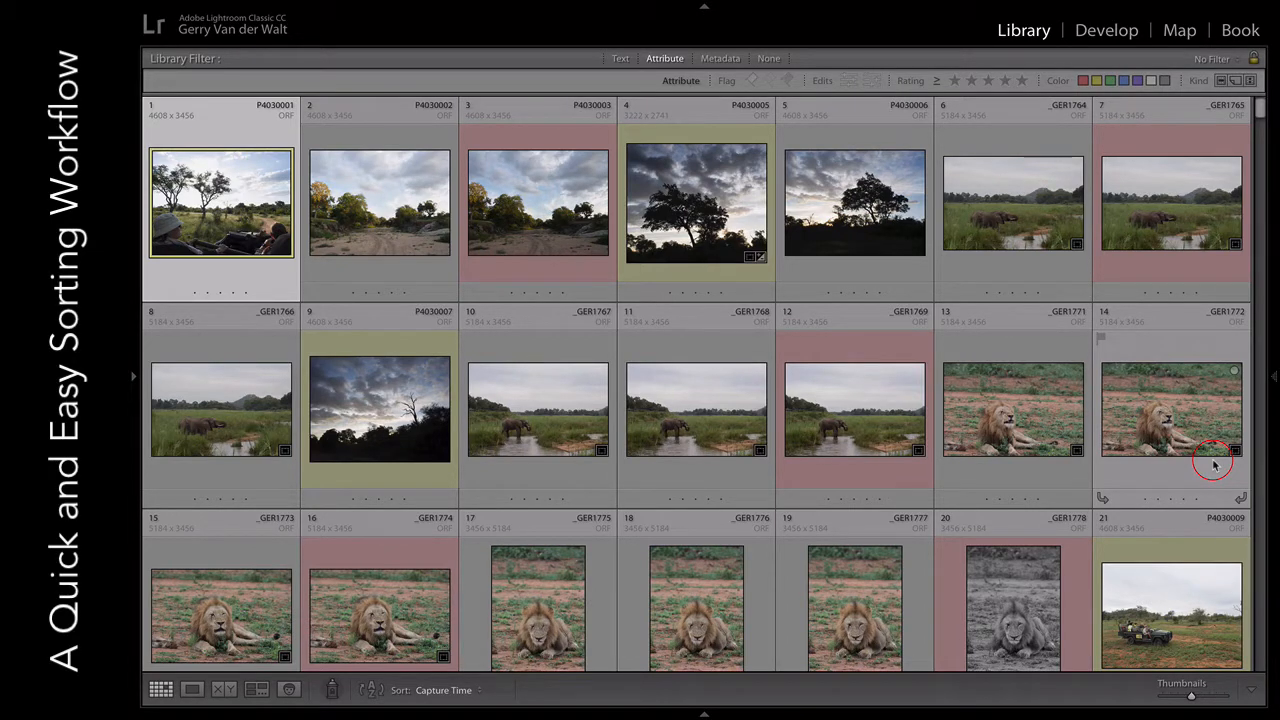
- Synchronize the folder 2018-04-Apr - Mala Mala and import its new photos, leaving the folder list hidden
left_click(133, 376)
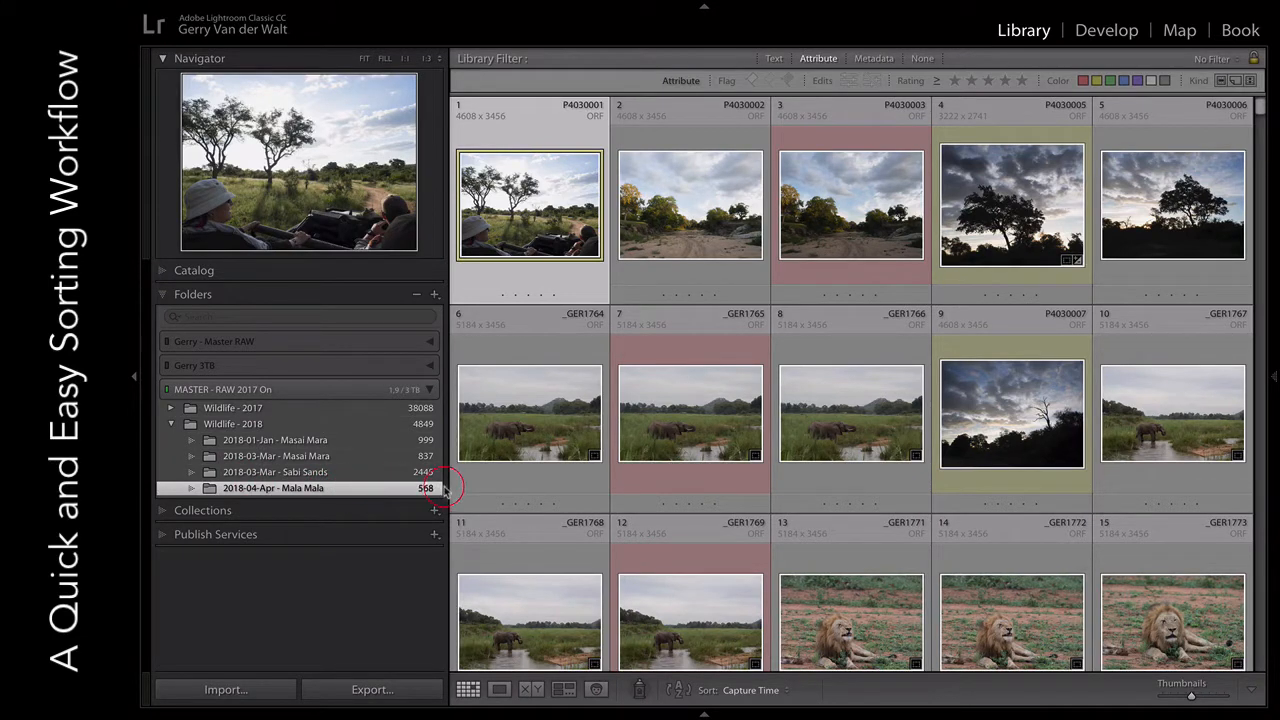
right_click(350, 494)
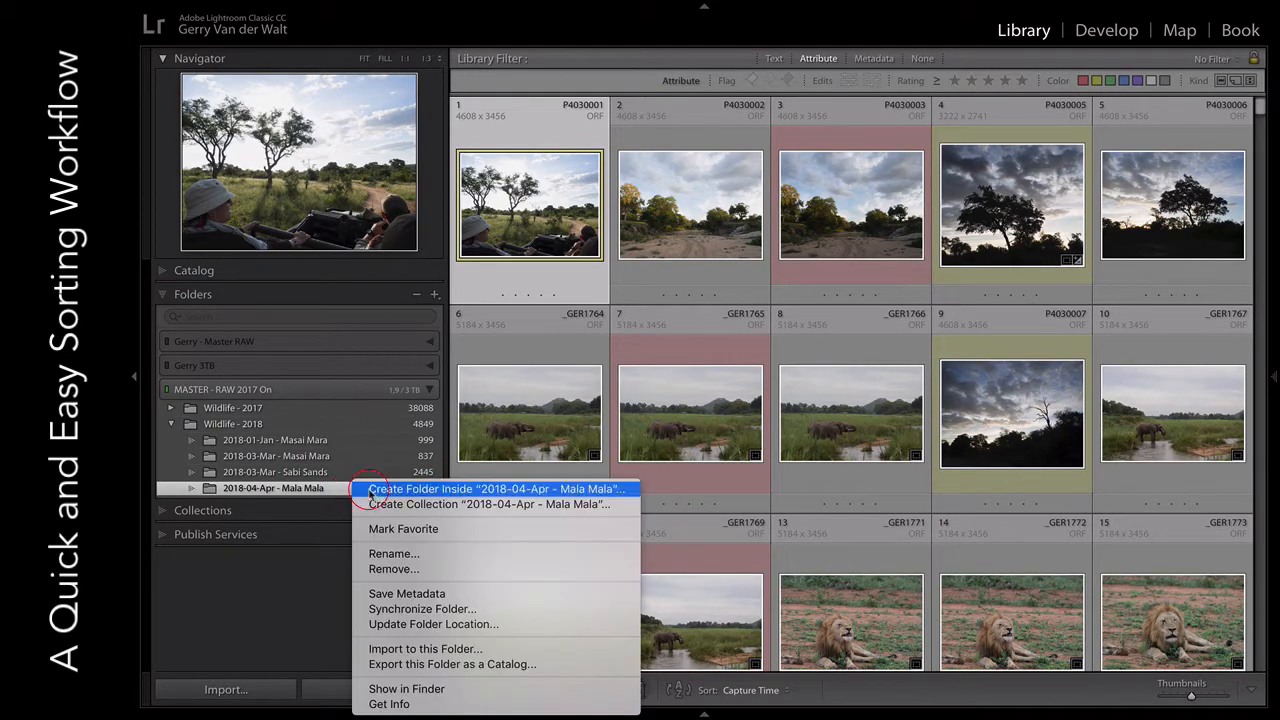
left_click(464, 609)
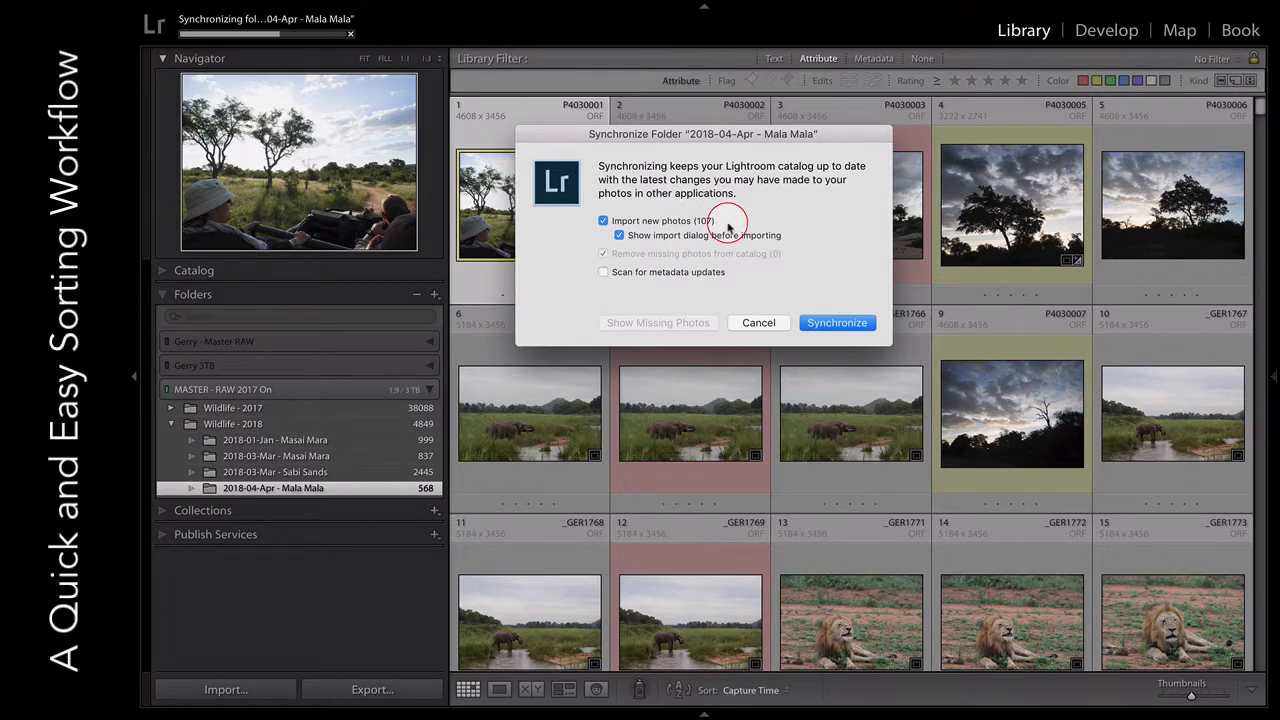
left_click(845, 323)
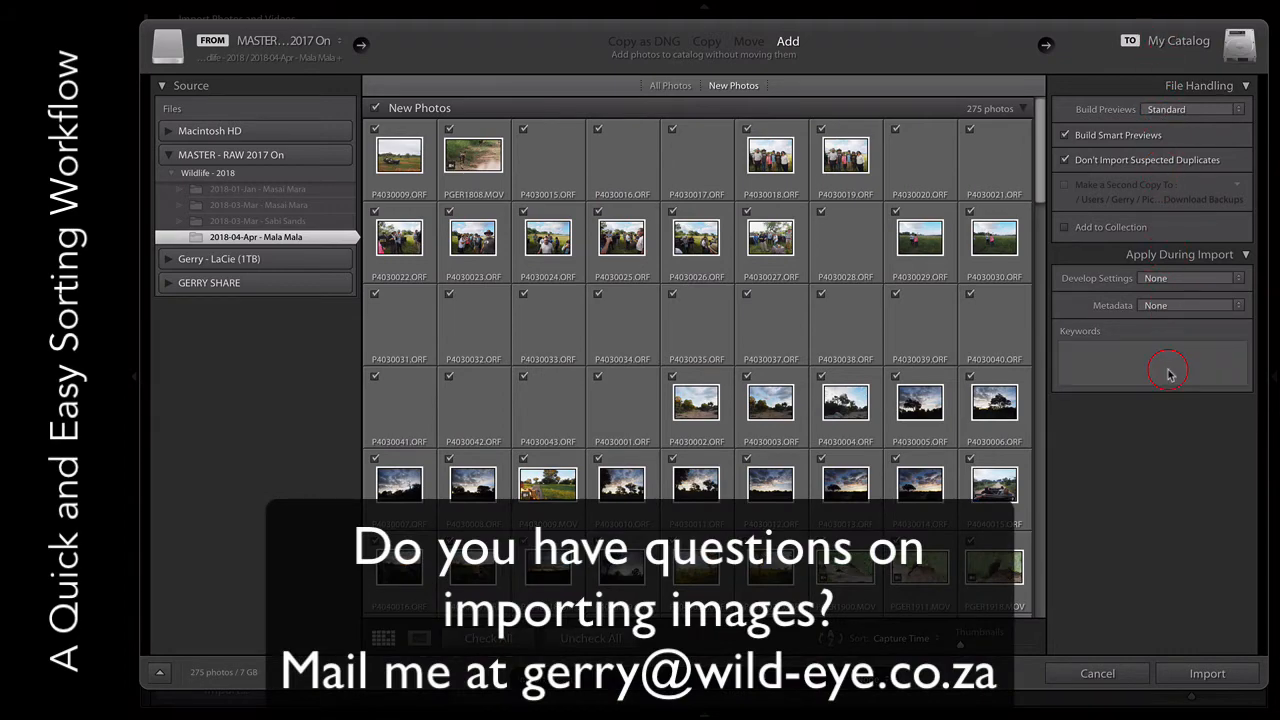
left_click(1207, 673)
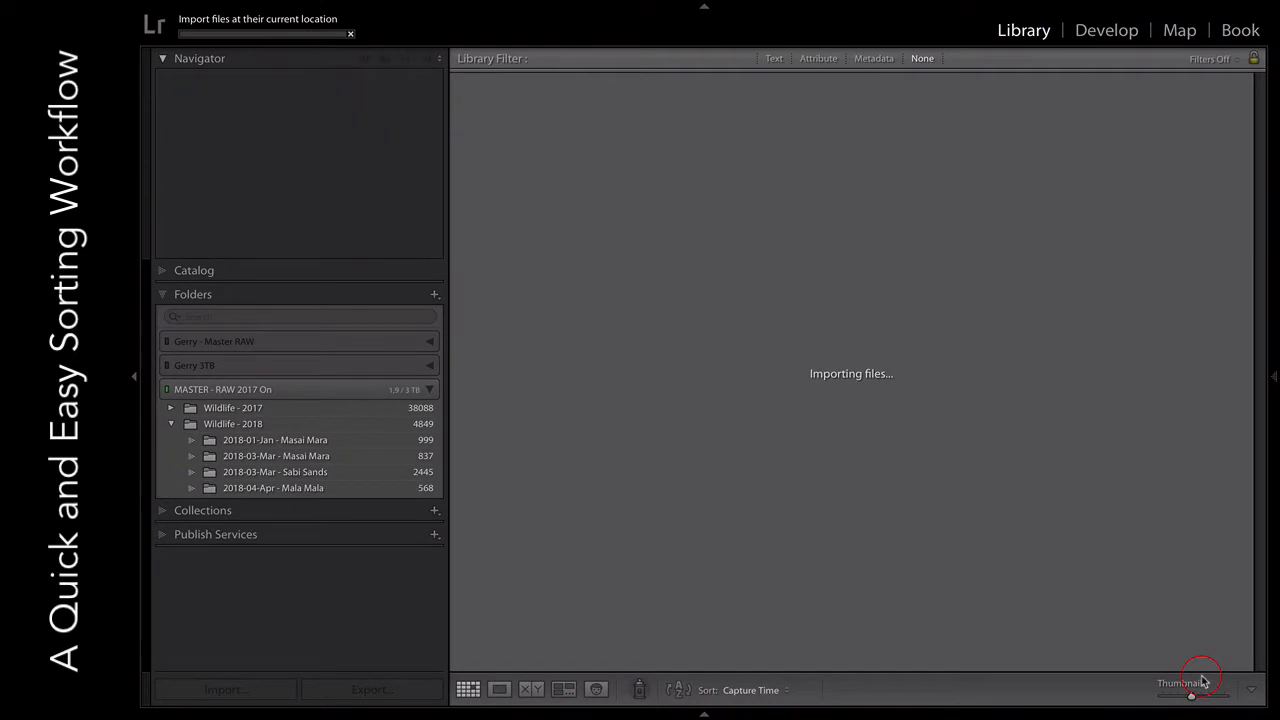
left_click(131, 380)
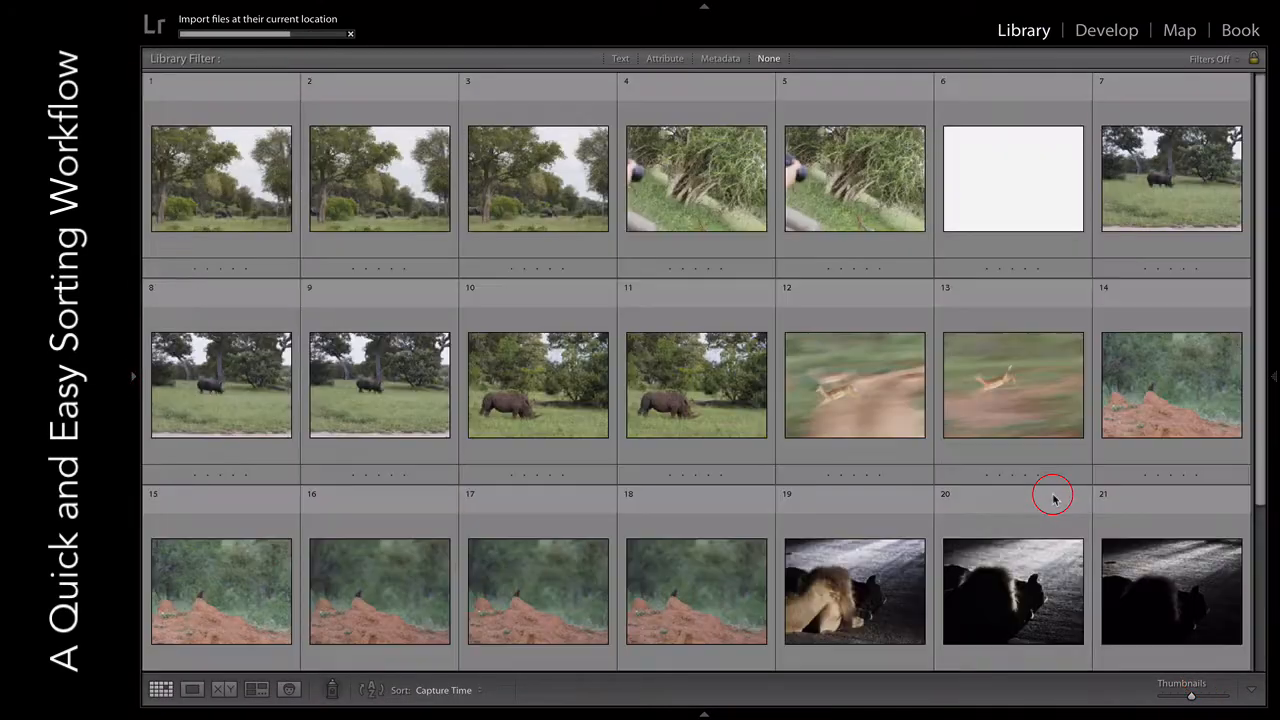
- Look over the newly imported photos and check the progress of the standard and smart preview building
scroll(1136, 440, "down", 2)
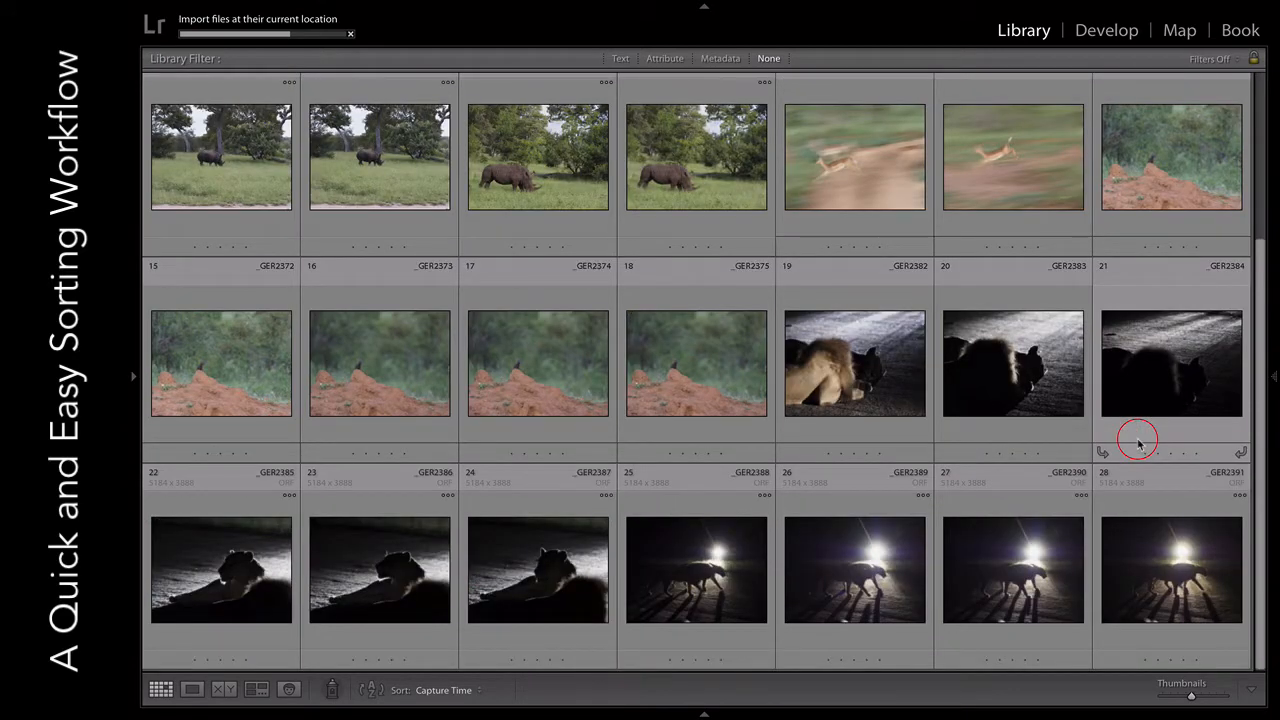
scroll(1138, 444, "up", 2)
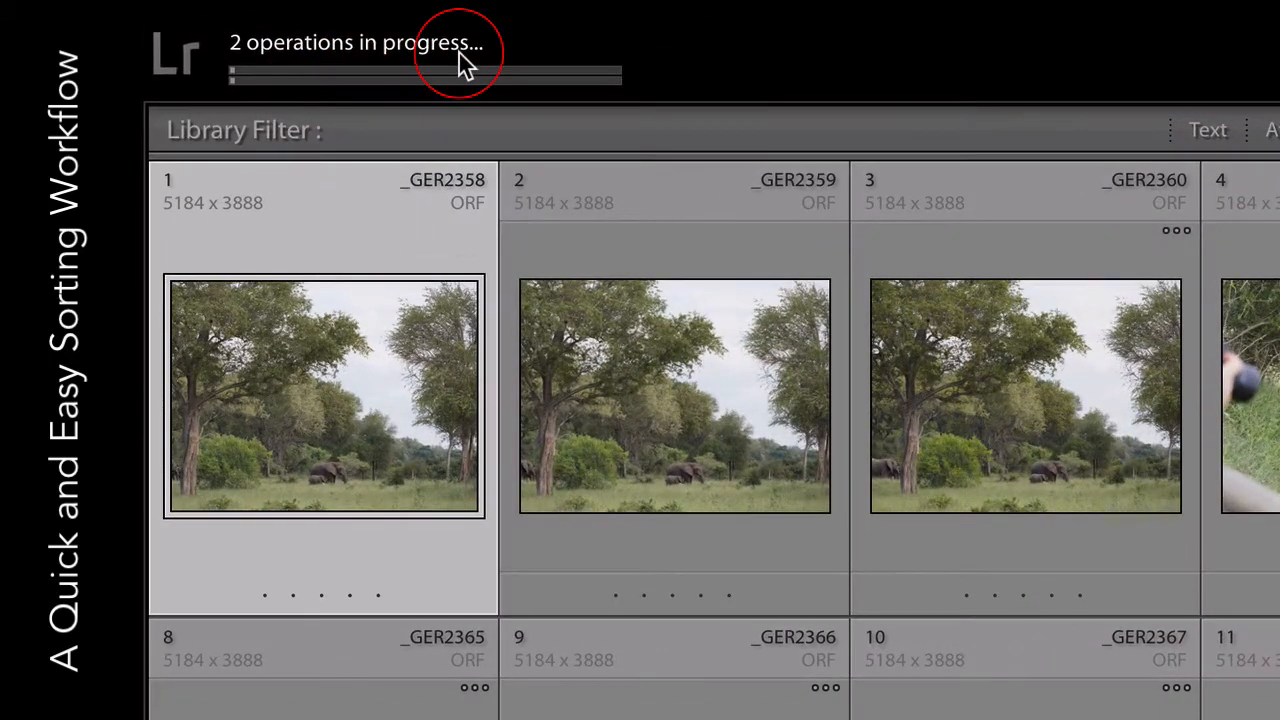
left_click(558, 76)
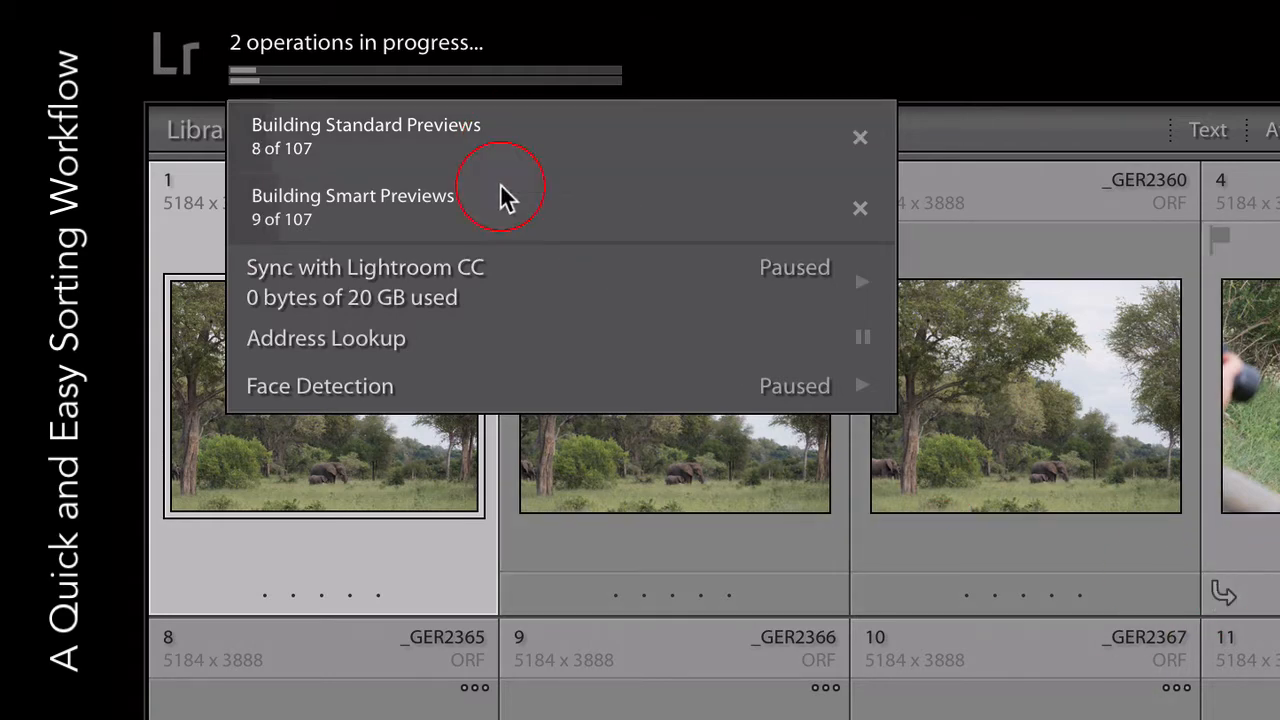
left_click(426, 130)
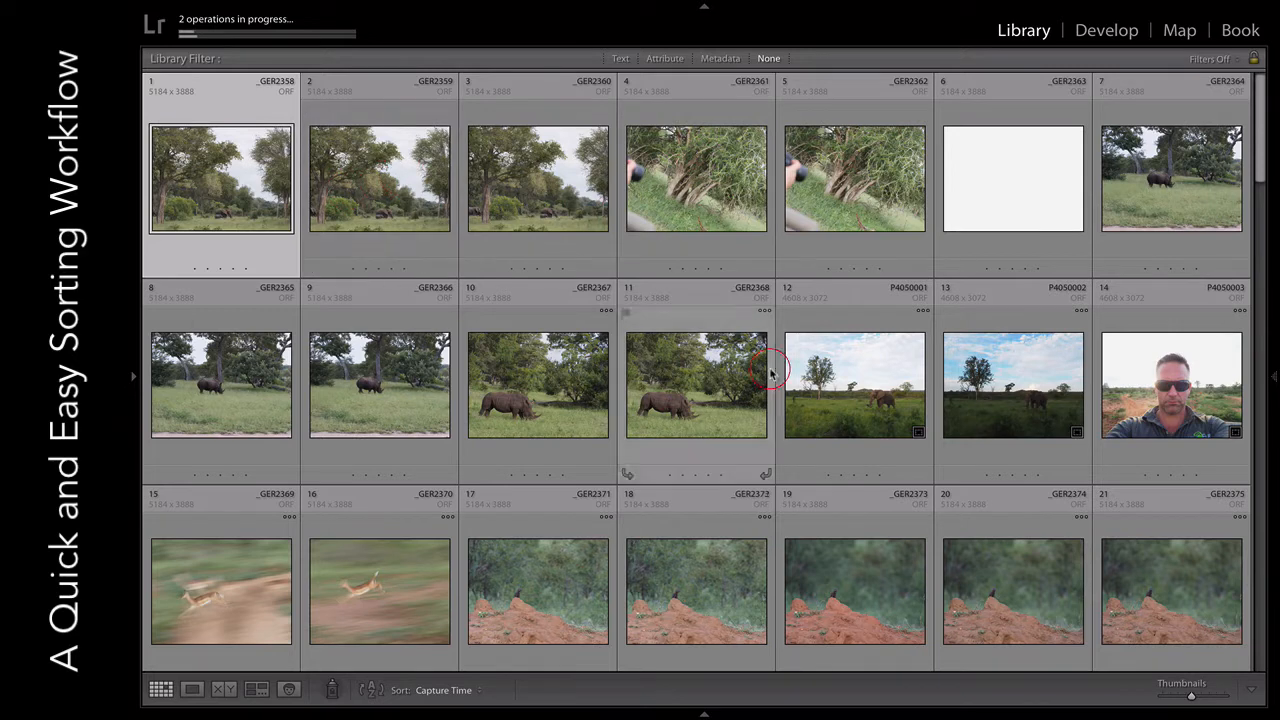
- Show the filmstrip and open the first imported photo, _GER2358, in Loupe view
left_click(704, 712)
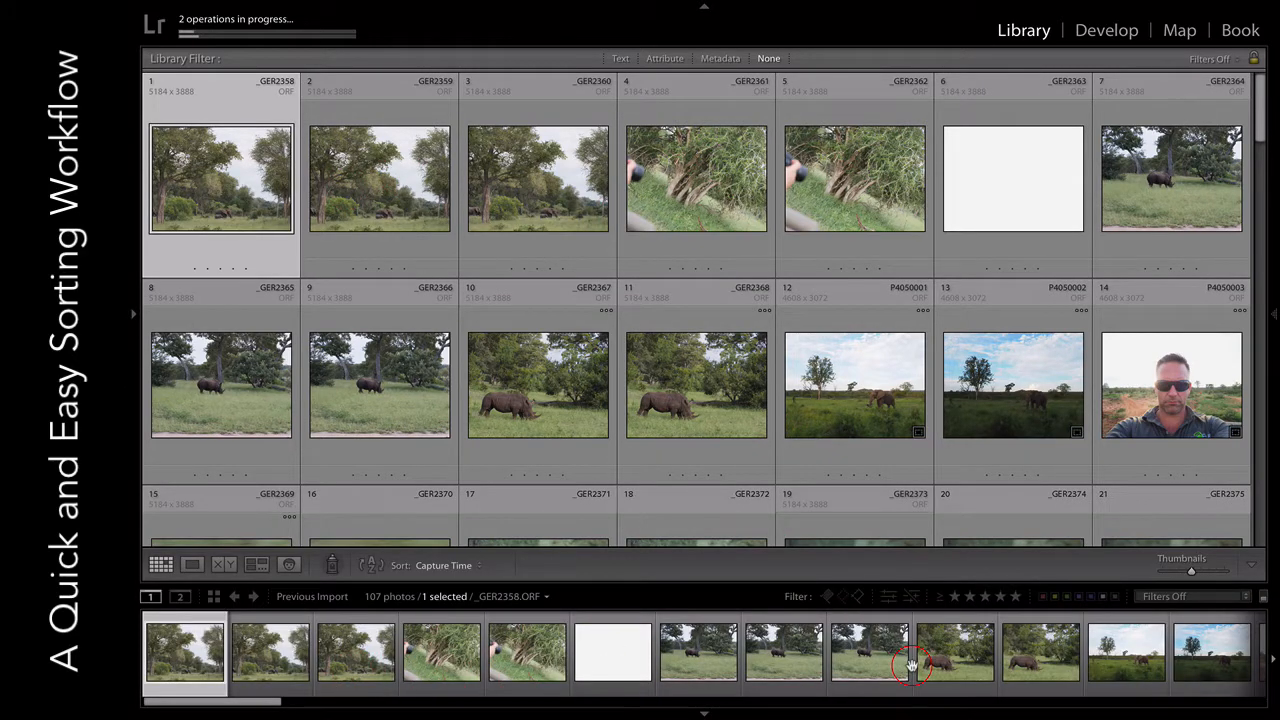
left_click(233, 228)
double_click(234, 178)
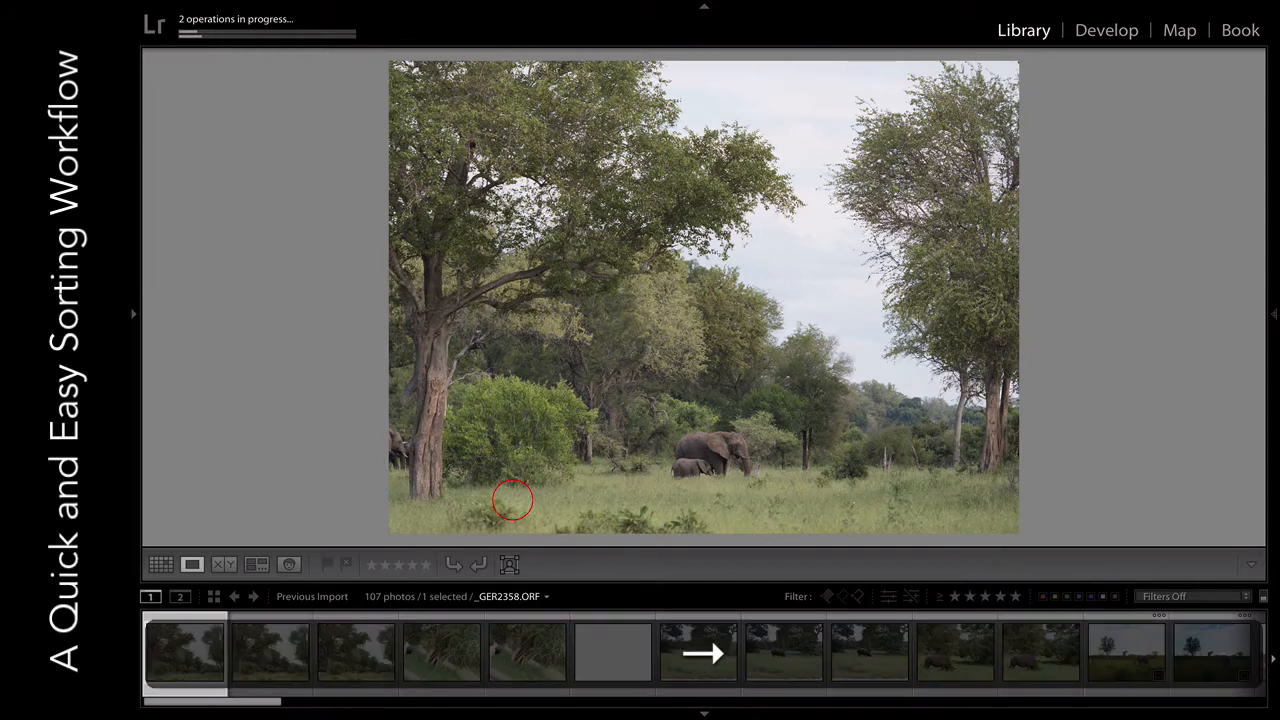
- View the next four imported photos one by one and go back to the first
key("Right")
key("Right")
key("Right")
key("Right")
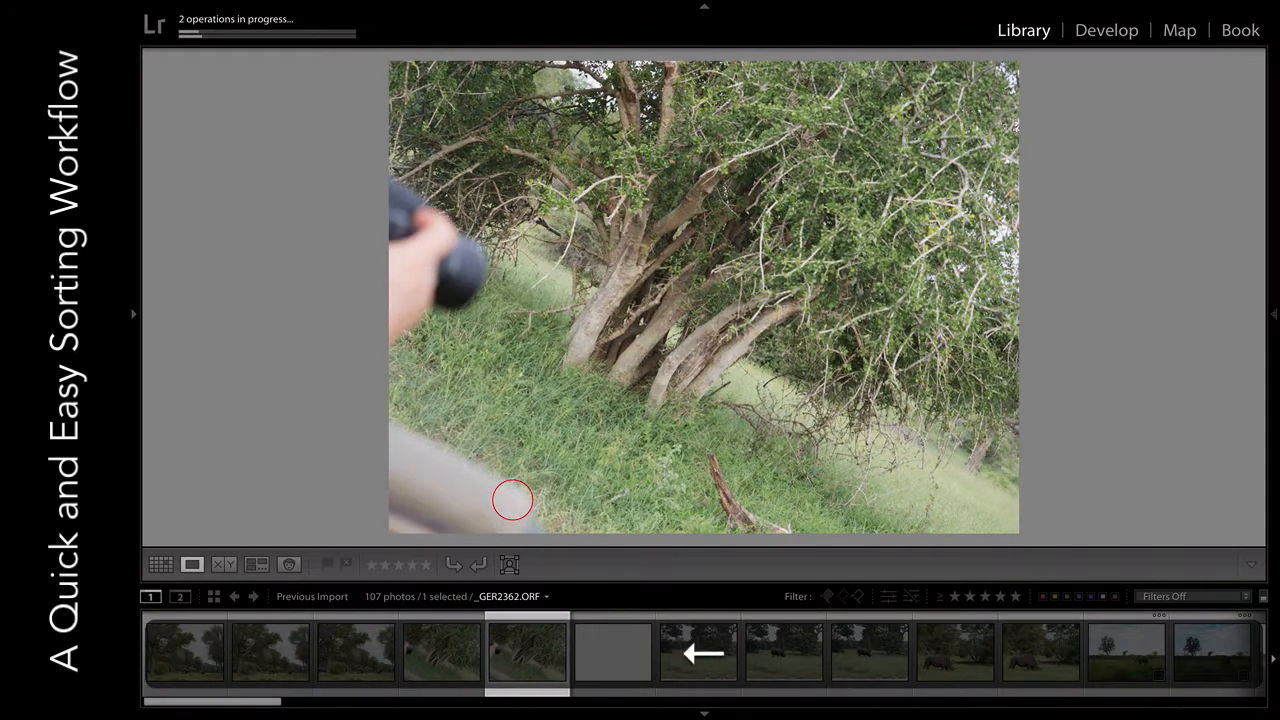
key("Left")
key("Left")
key("Left")
key("Left")
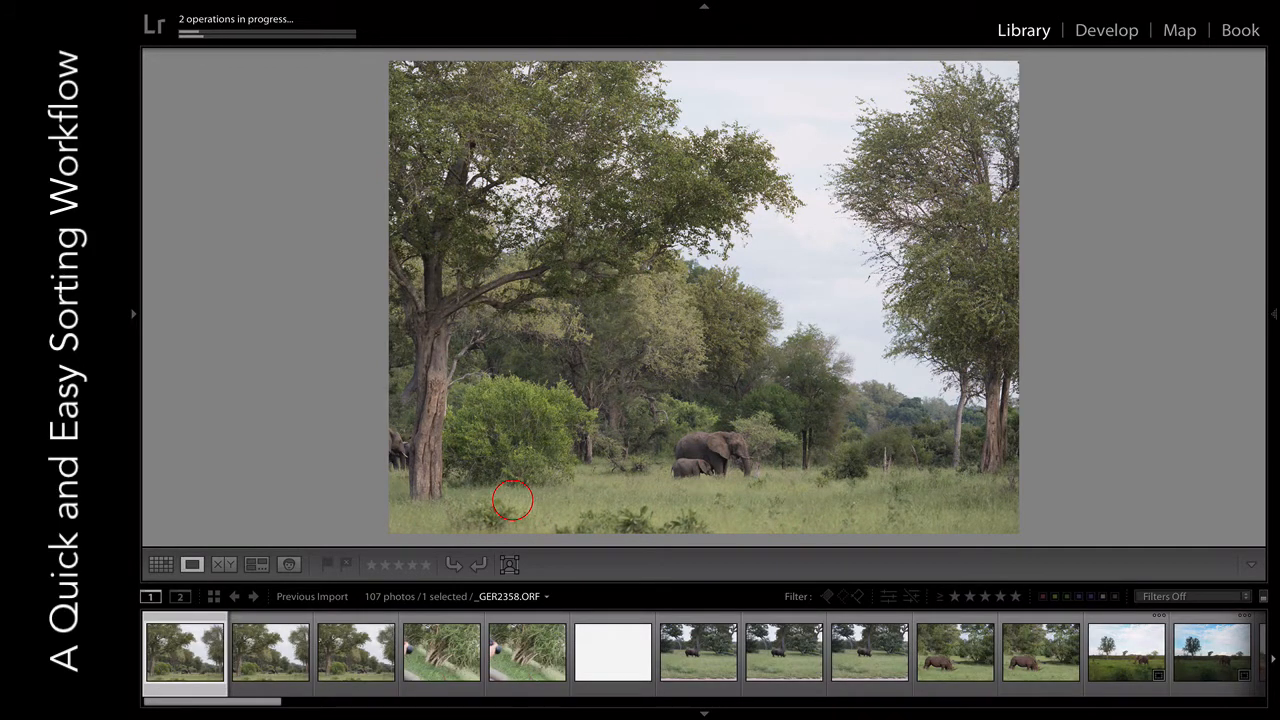
- Try the red and yellow color labels on photo _GER2358 and remove the label again
key("6")
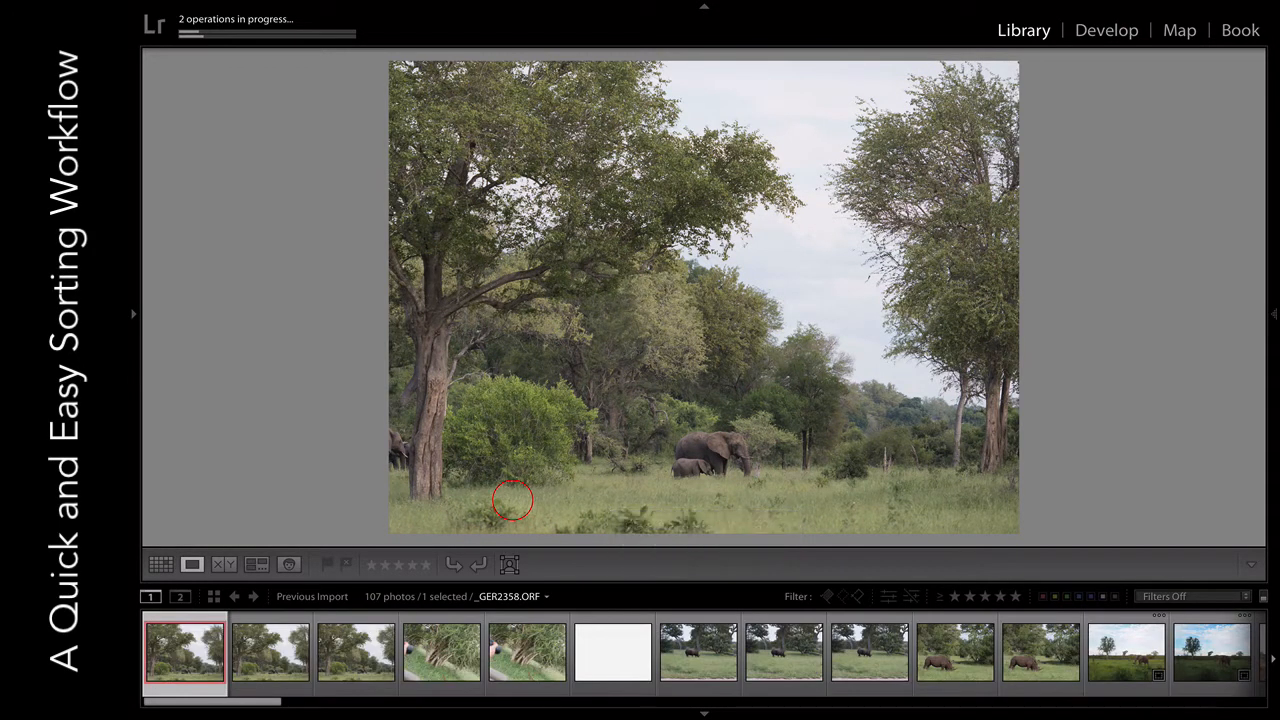
key("7")
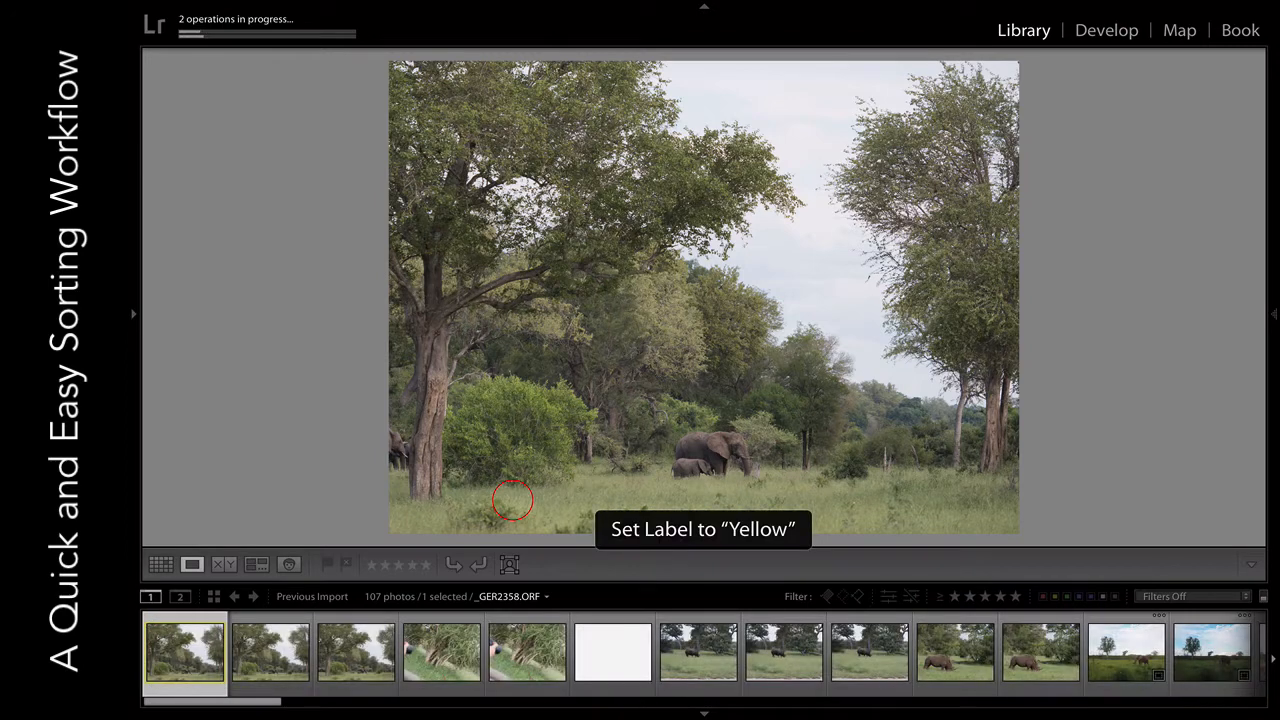
key("7")
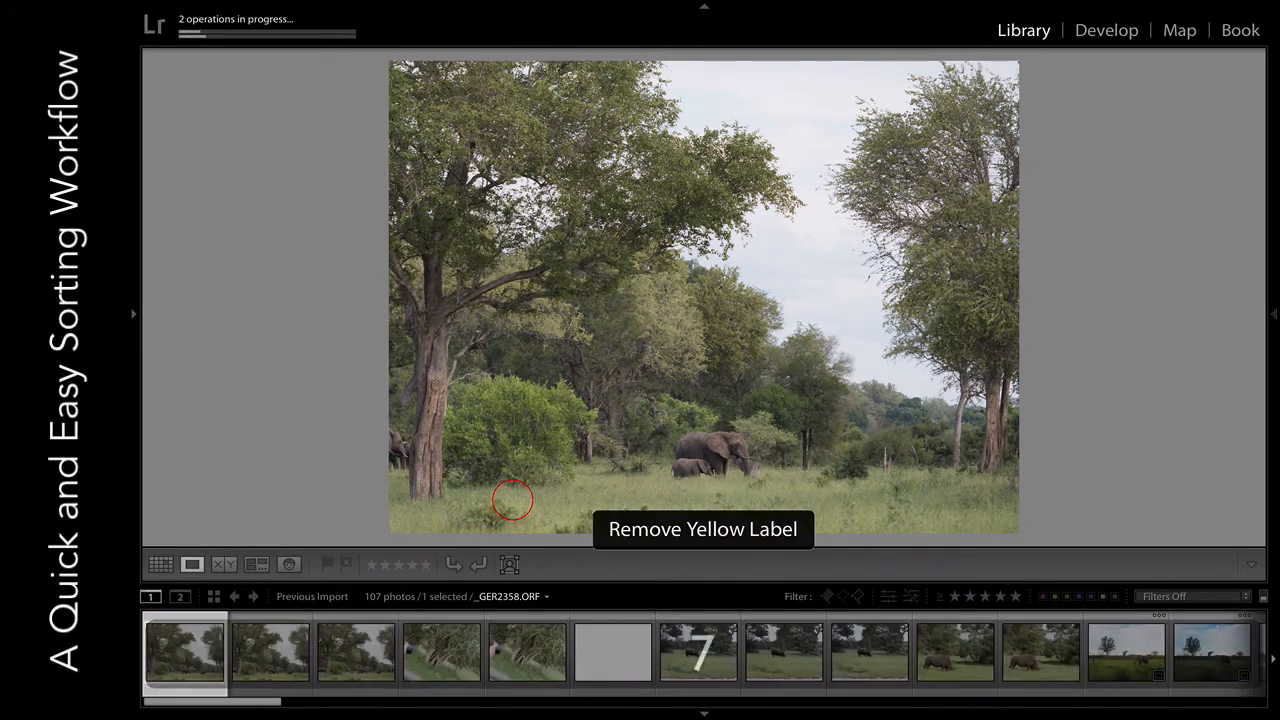
- Try the rejected flag on photo _GER2358 and remove it again
key("x")
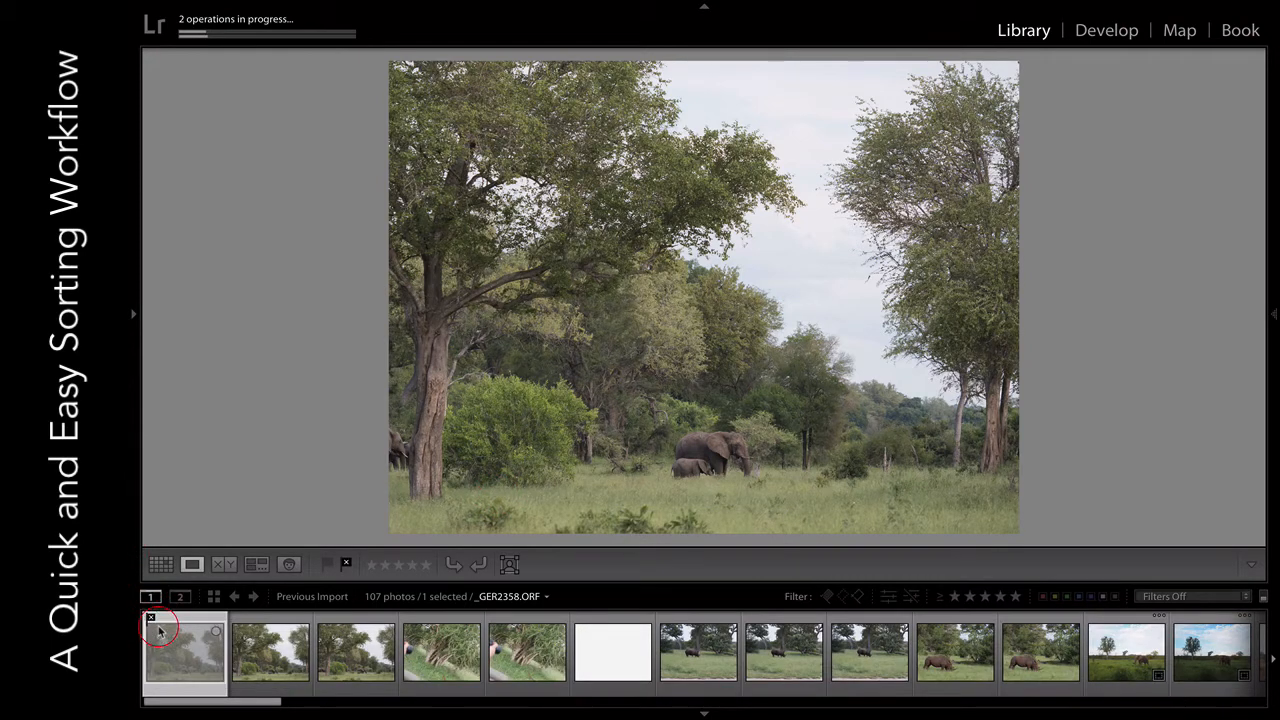
key("u")
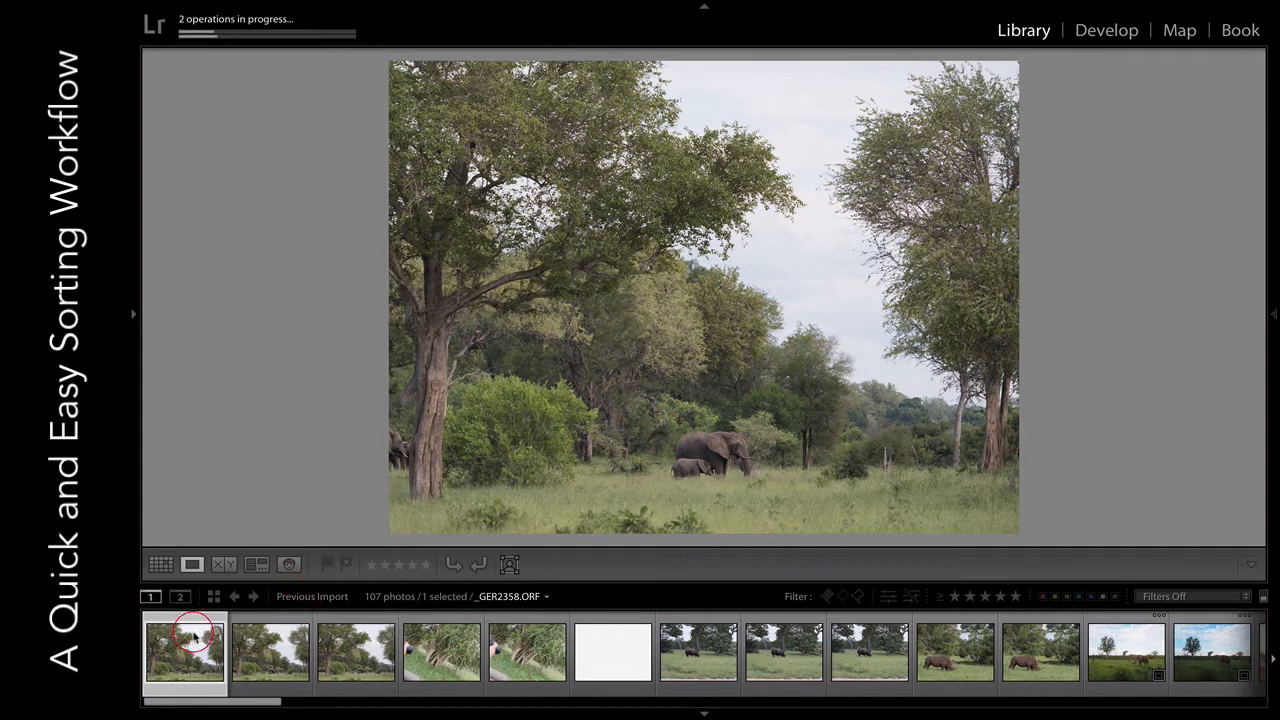
- Compare the first three elephant photos, _GER2358, _GER2359 and _GER2360, by switching between them in Loupe view
left_click(281, 651)
left_click(345, 655)
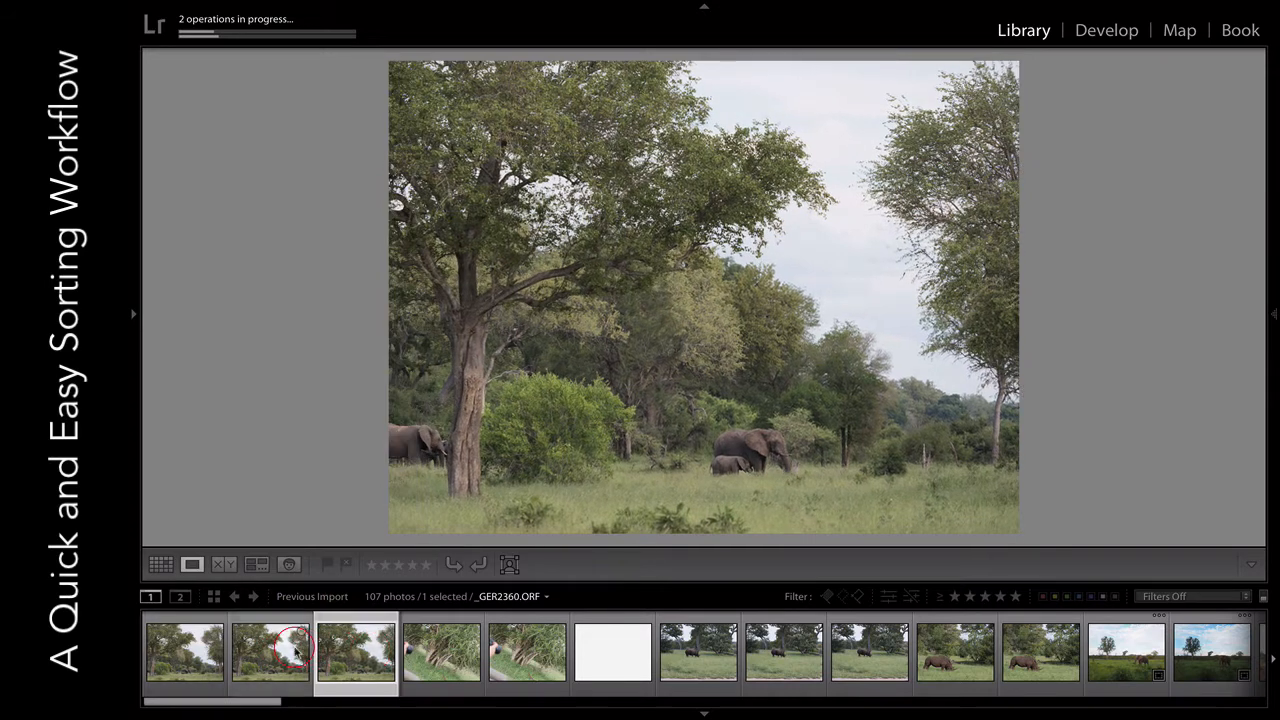
left_click(281, 651)
left_click(185, 650)
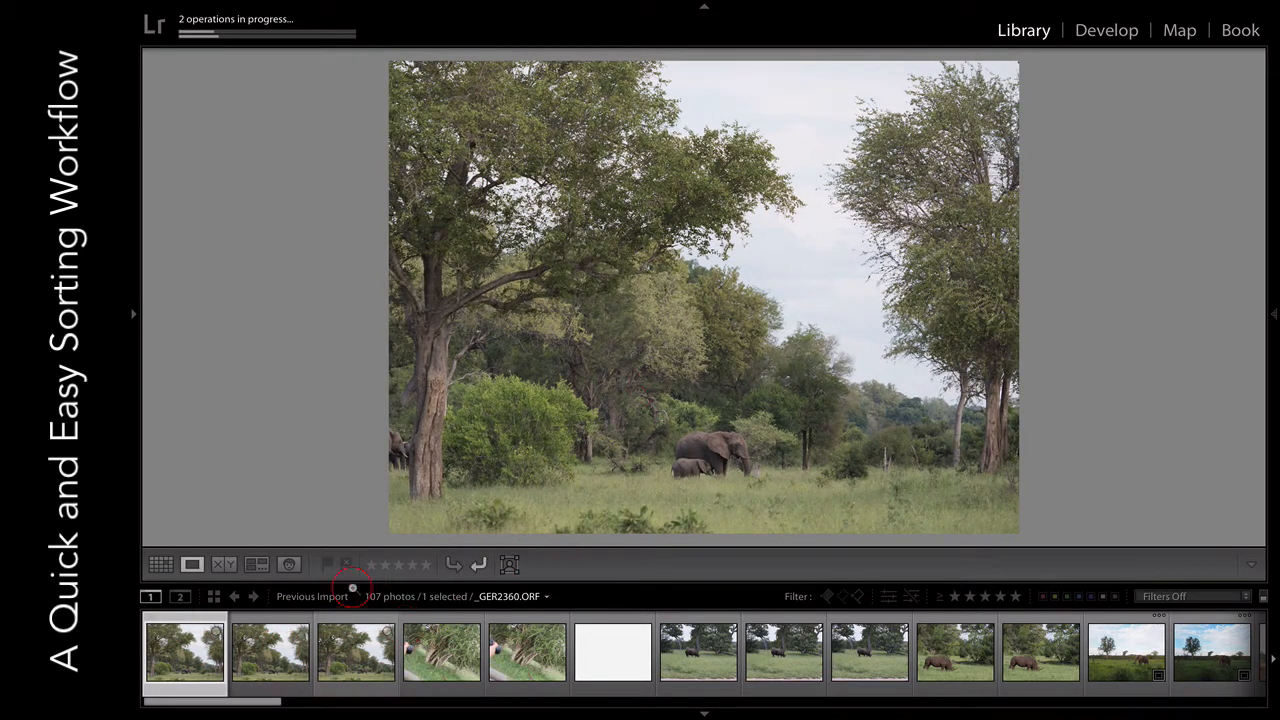
left_click(300, 630)
left_click(357, 648)
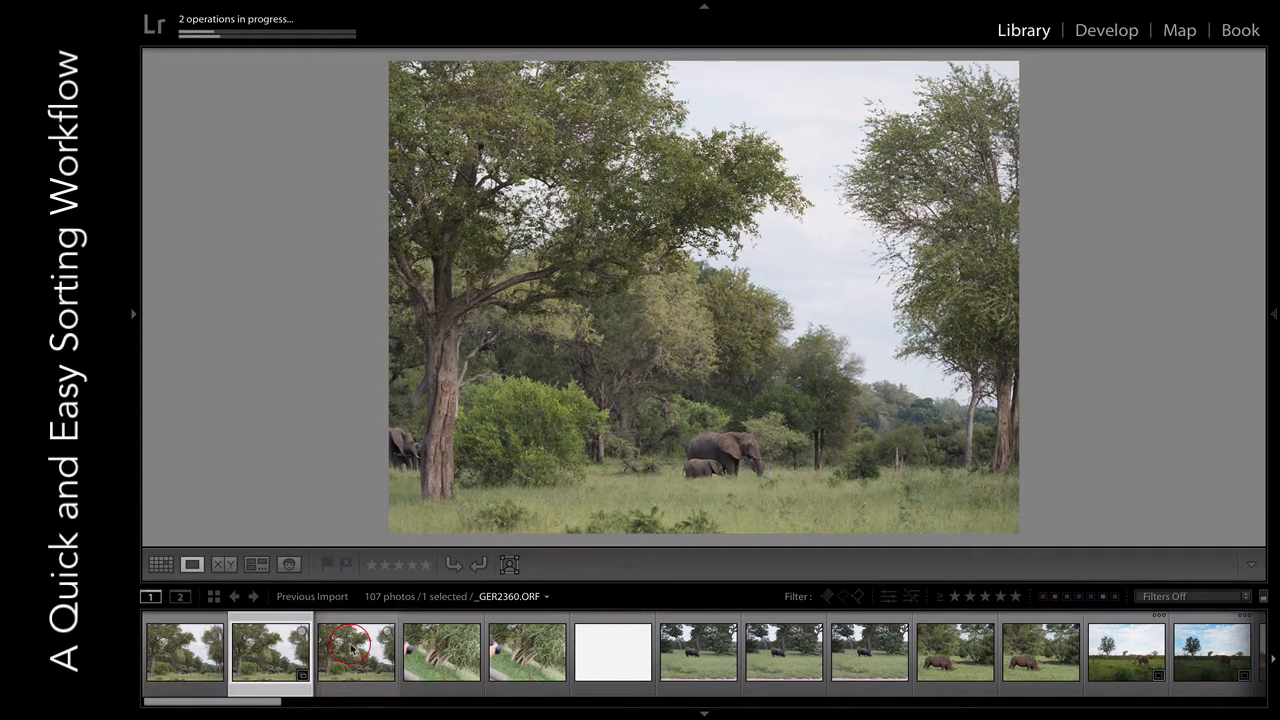
left_click(275, 650)
left_click(205, 655)
left_click(270, 650)
left_click(355, 650)
left_click(248, 660)
left_click(200, 662)
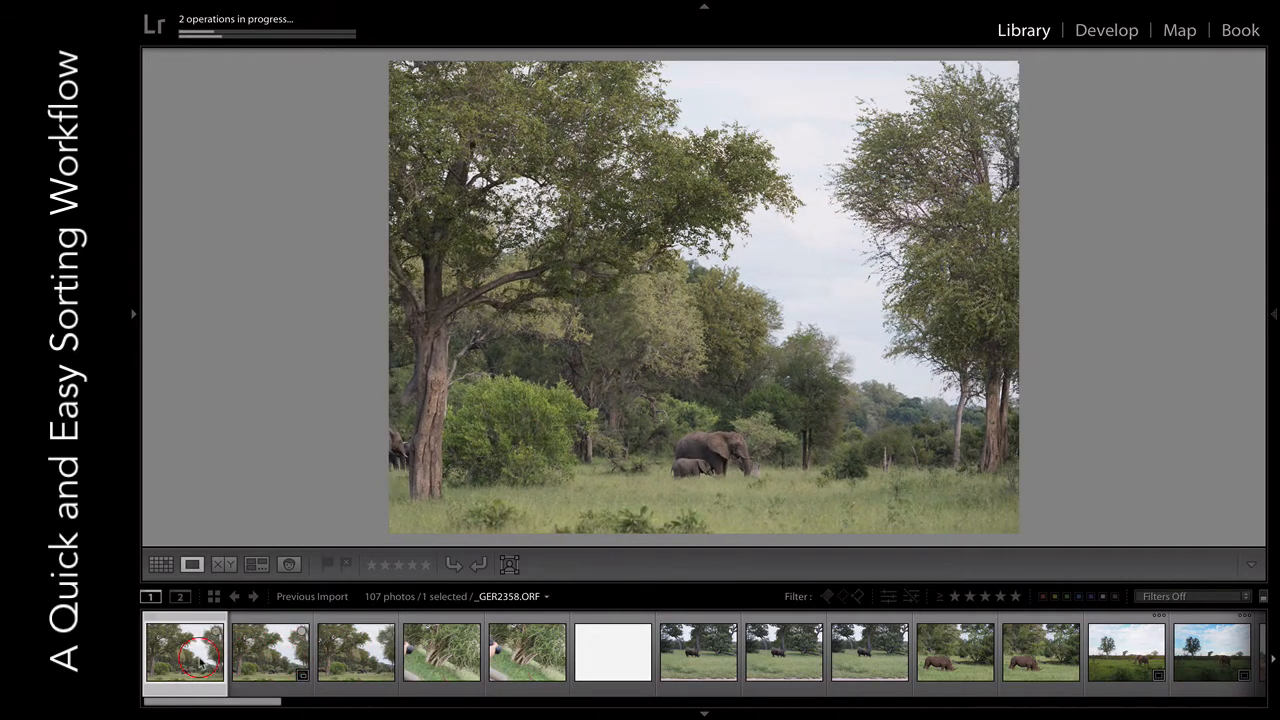
- Flip back and forth through the three elephant photos and give _GER2360 the red color label
key("Right")
key("Left")
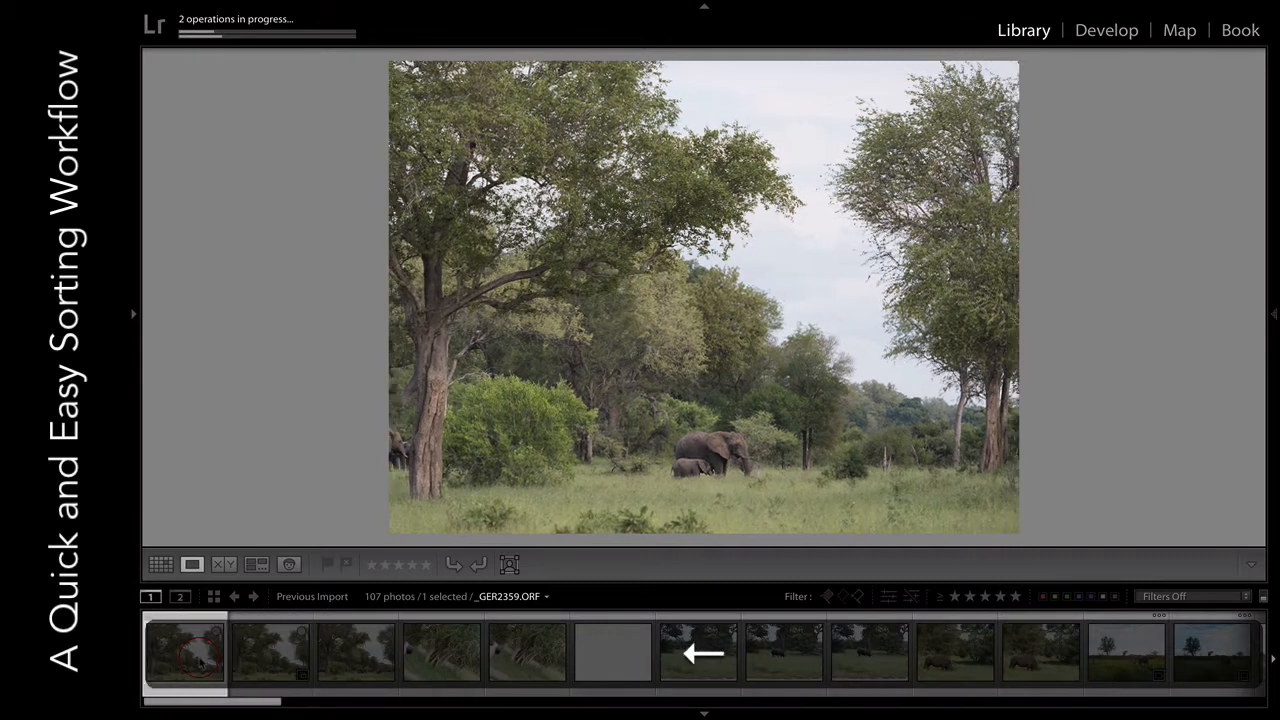
key("Right")
key("Right")
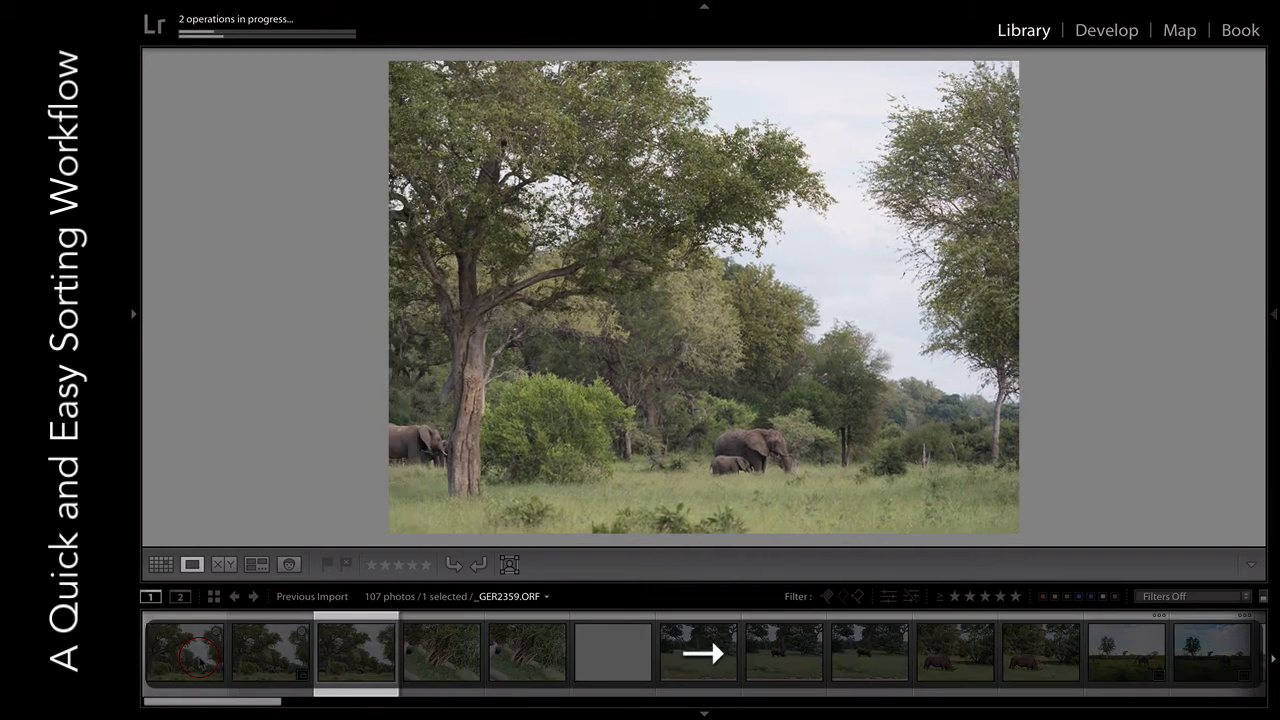
key("Left")
key("Left")
key("Right")
key("Right")
key("Left")
key("Left")
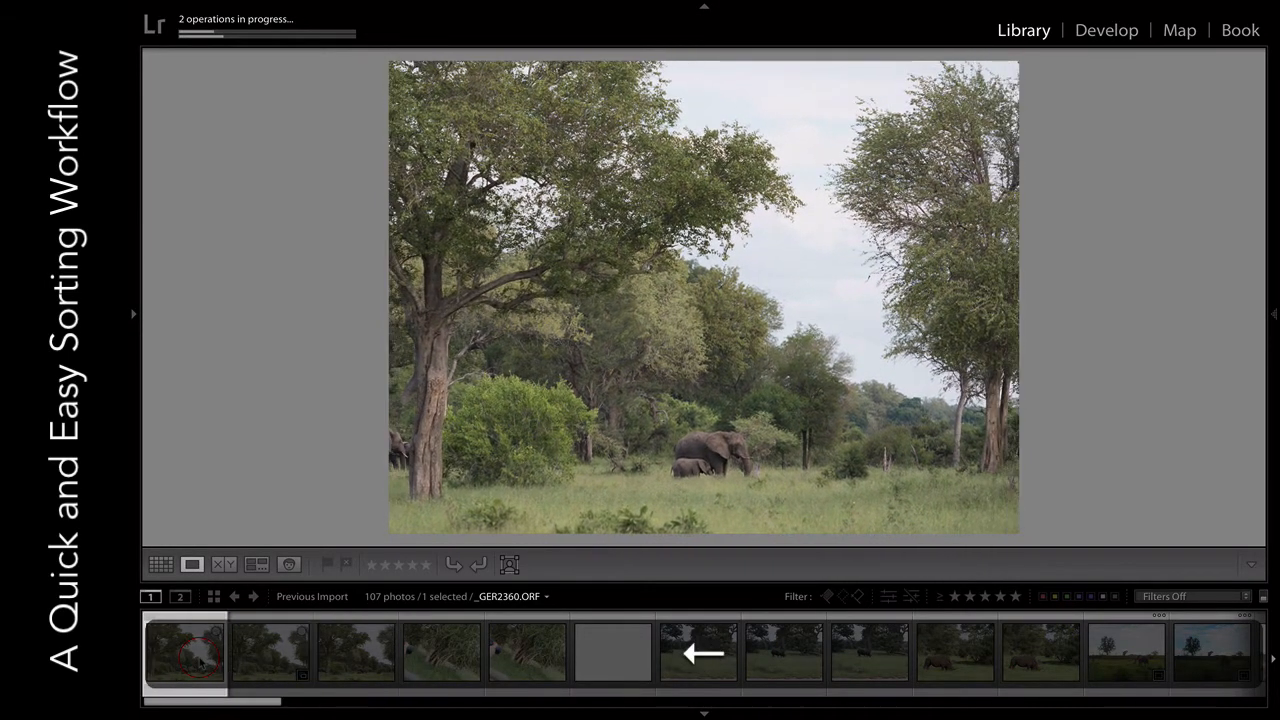
key("Right")
key("Right")
key("Left")
key("Right")
key("6")
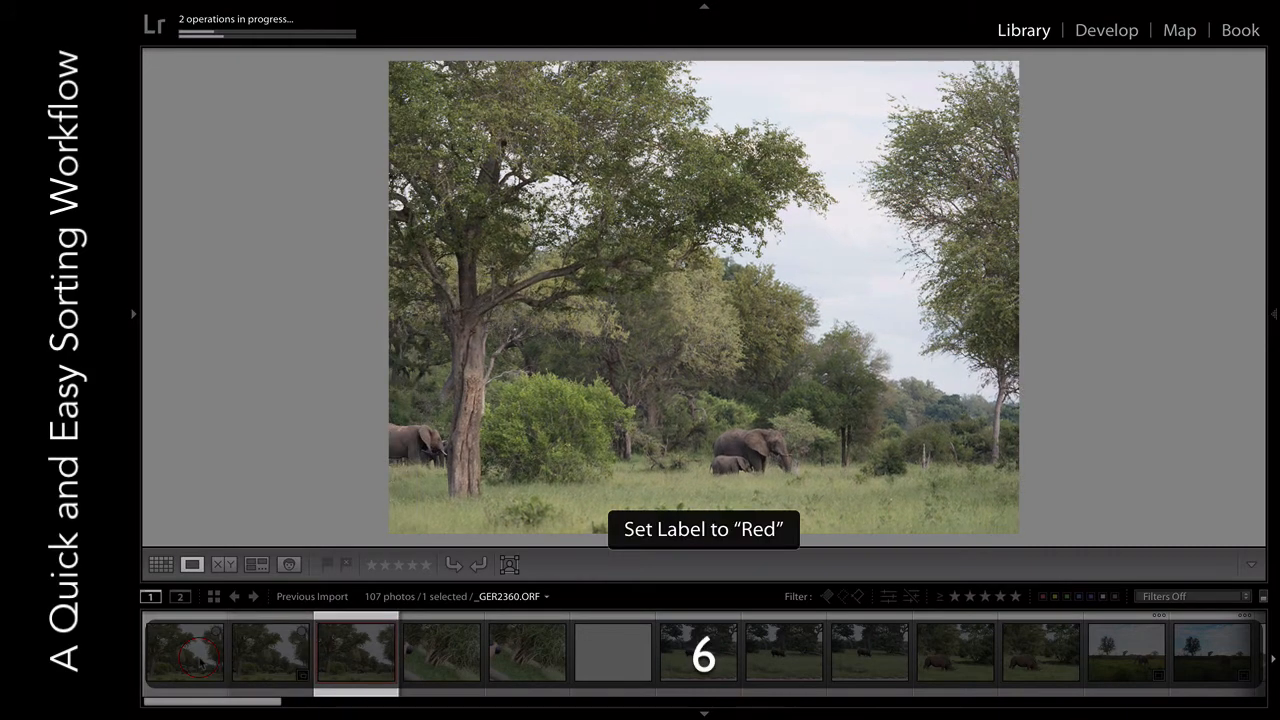
- Flag the two tilted tree photos and the blank white photo, _GER2361 to _GER2363, as rejected
key("Right")
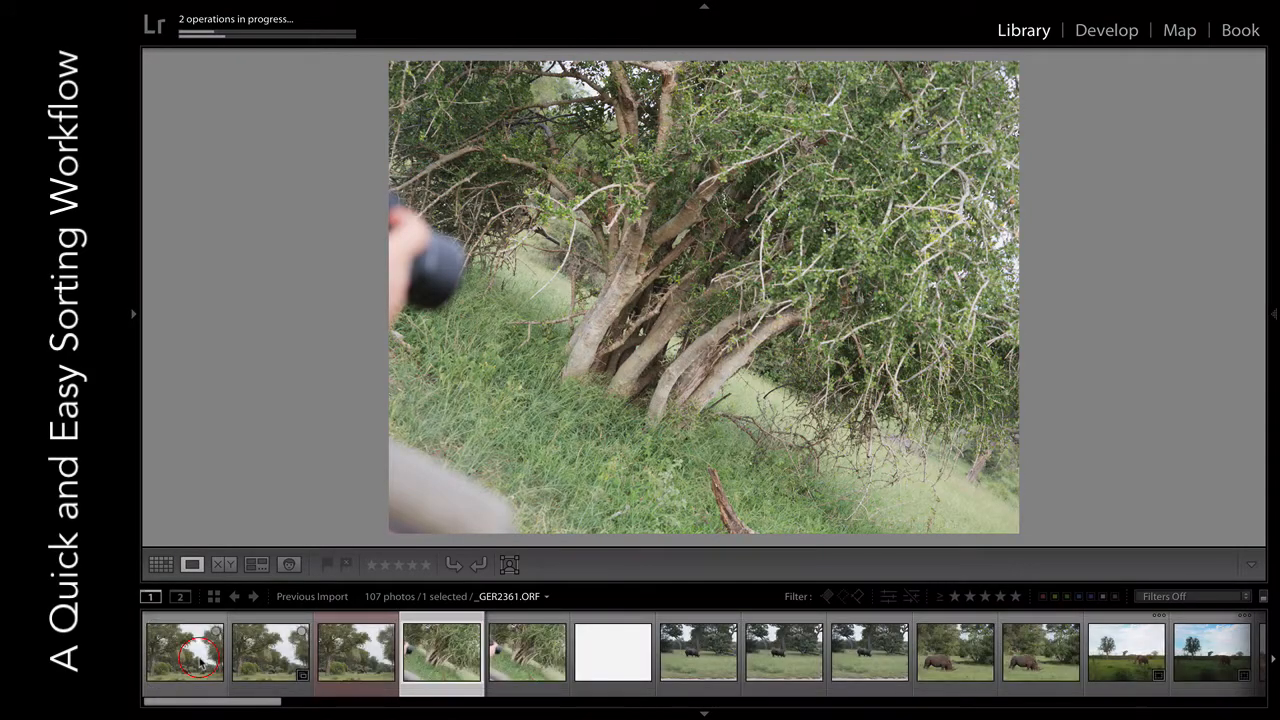
key("x")
key("Right")
key("x")
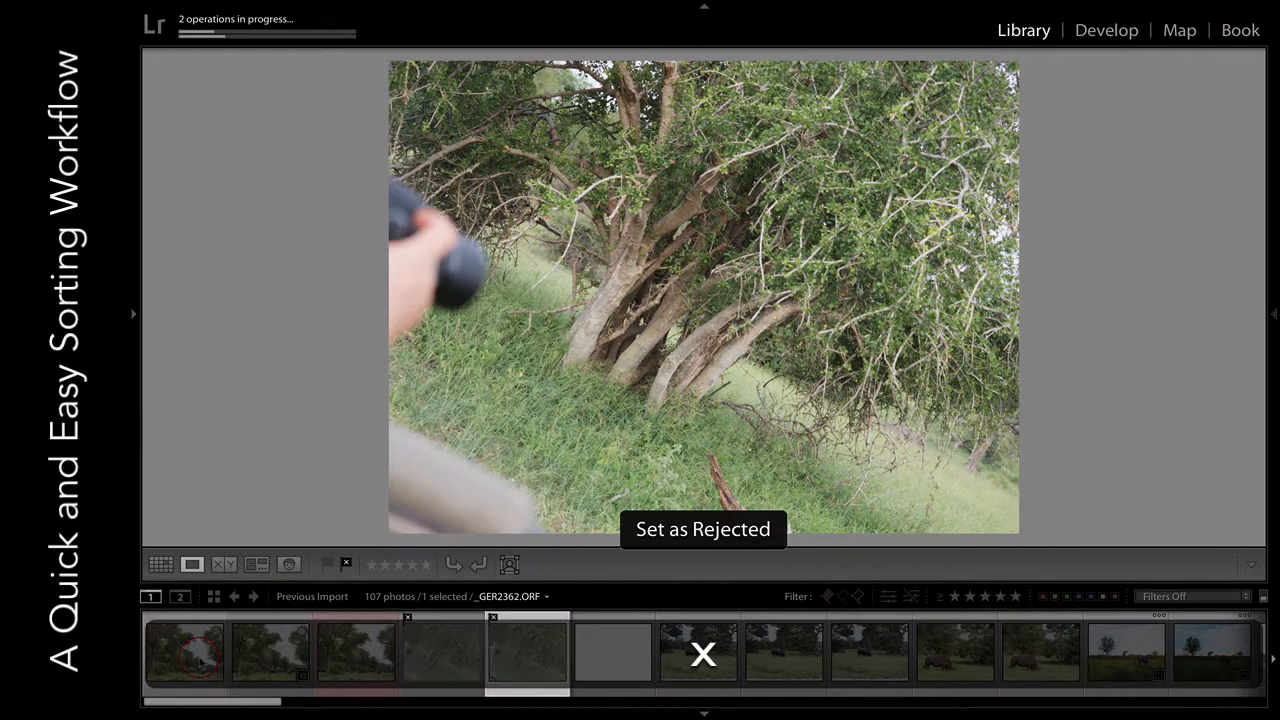
key("Right")
key("x")
- Flag the three distant rhino photos, _GER2364 to _GER2366, as rejected
key("Right")
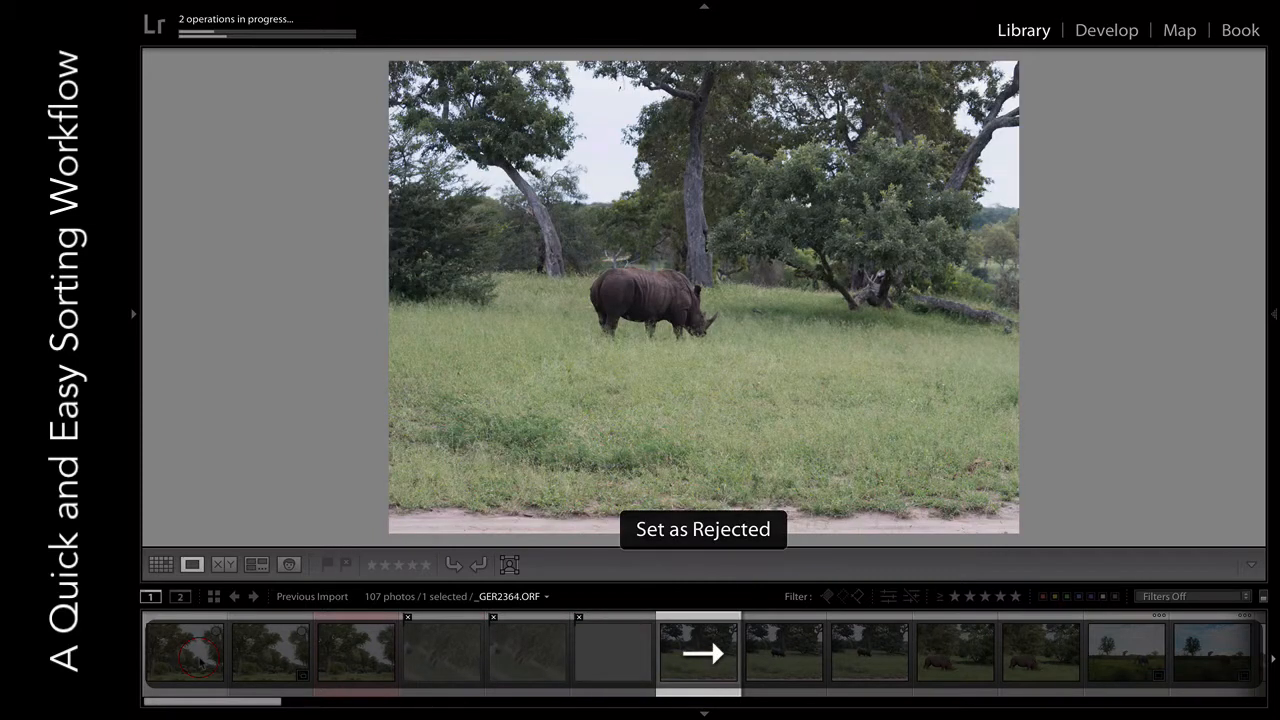
key("x")
key("Right")
key("x")
key("Right")
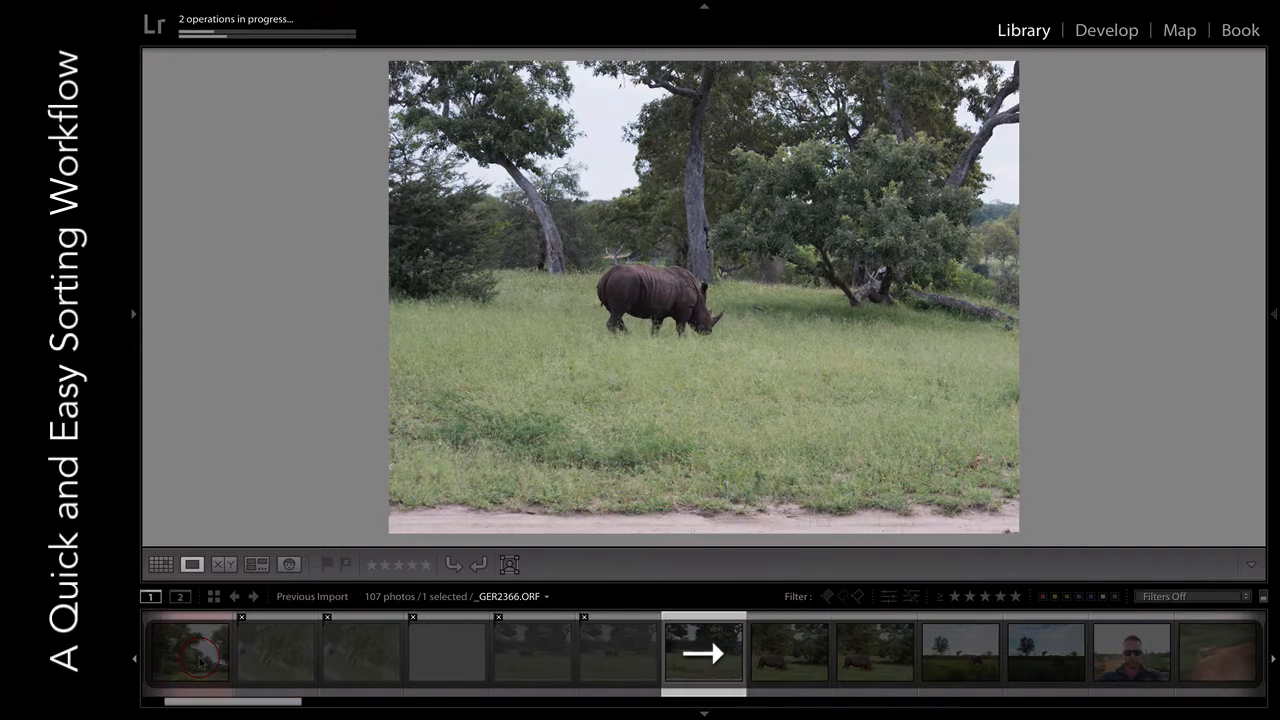
key("x")
- Compare the two closer rhino photos, _GER2367 and _GER2368, by flipping back and forth between them
key("Right")
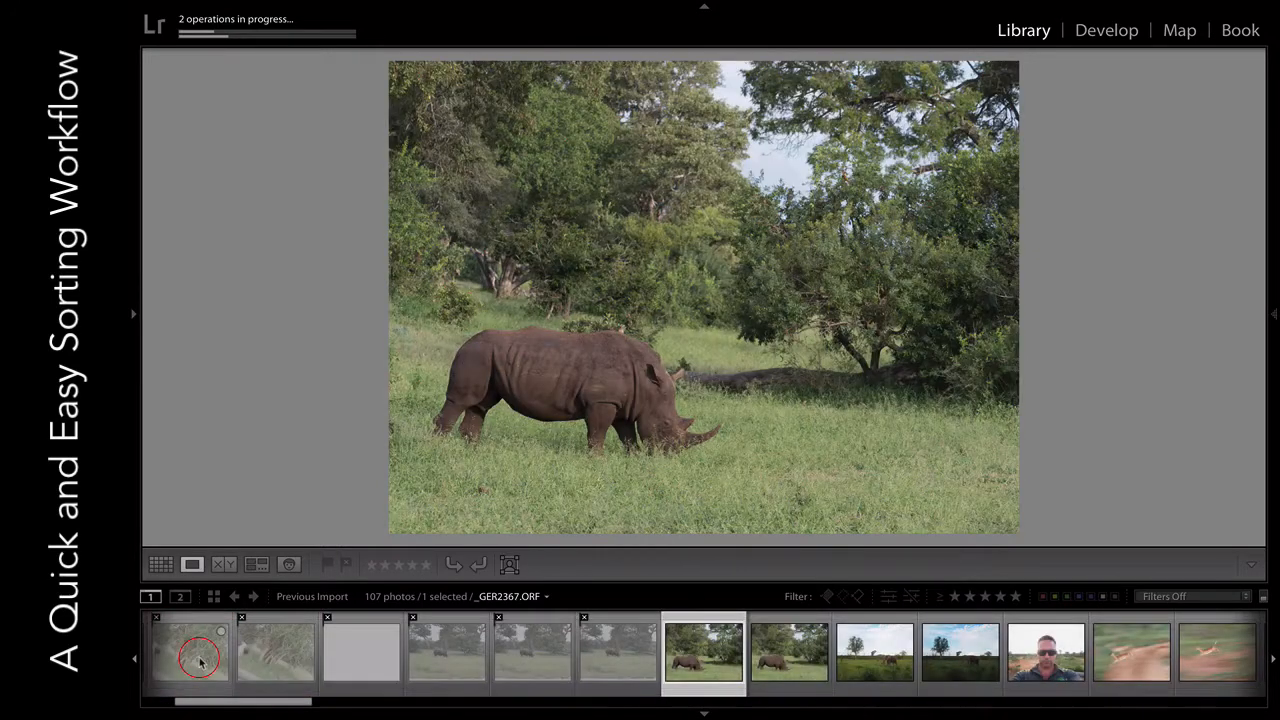
key("Right")
key("Left")
key("Right")
key("Left")
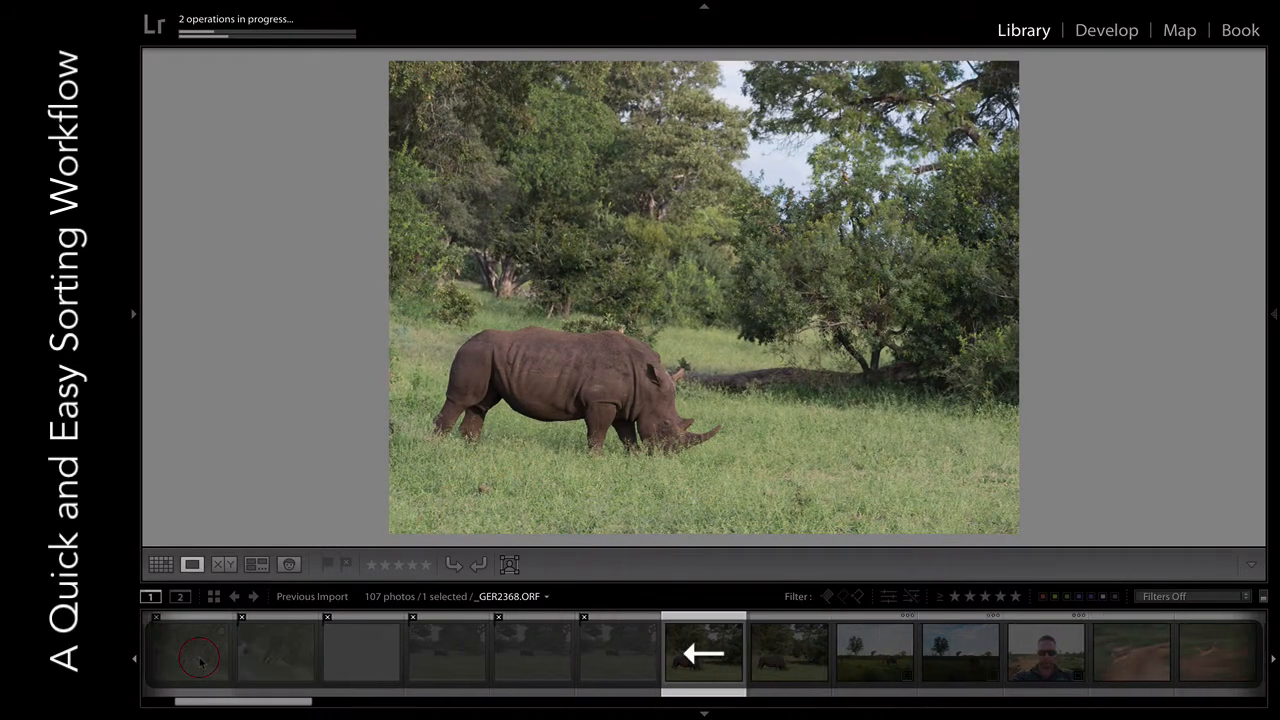
key("Right")
key("Left")
key("Right")
key("Left")
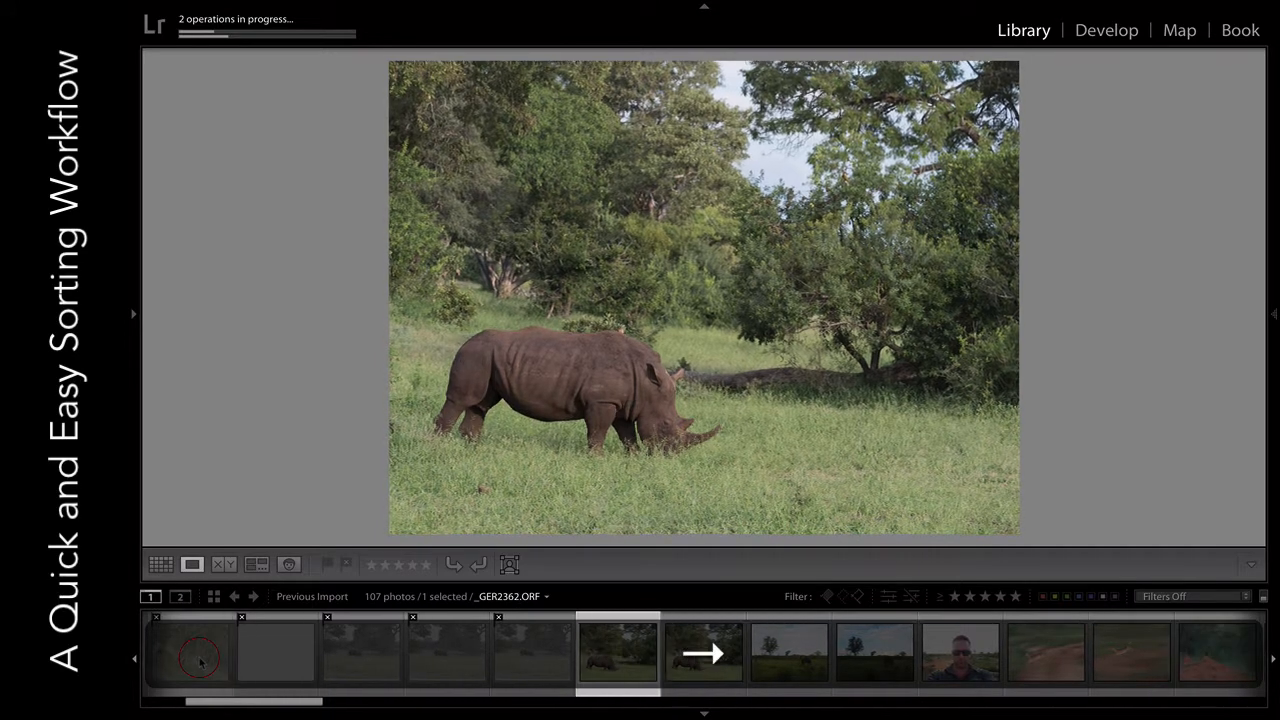
key("Right")
key("Left")
key("Right")
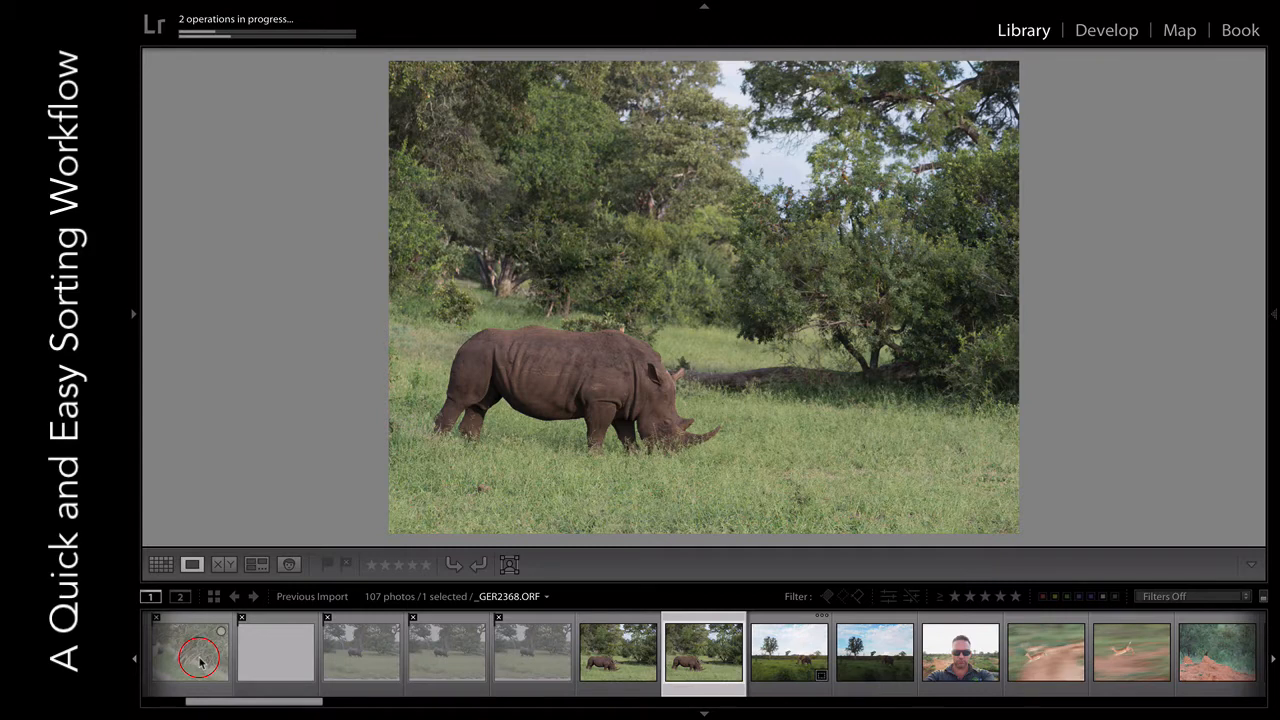
- Compare the elephant photo P4050001 with the darker photo after it and label P4050001 red
key("Right")
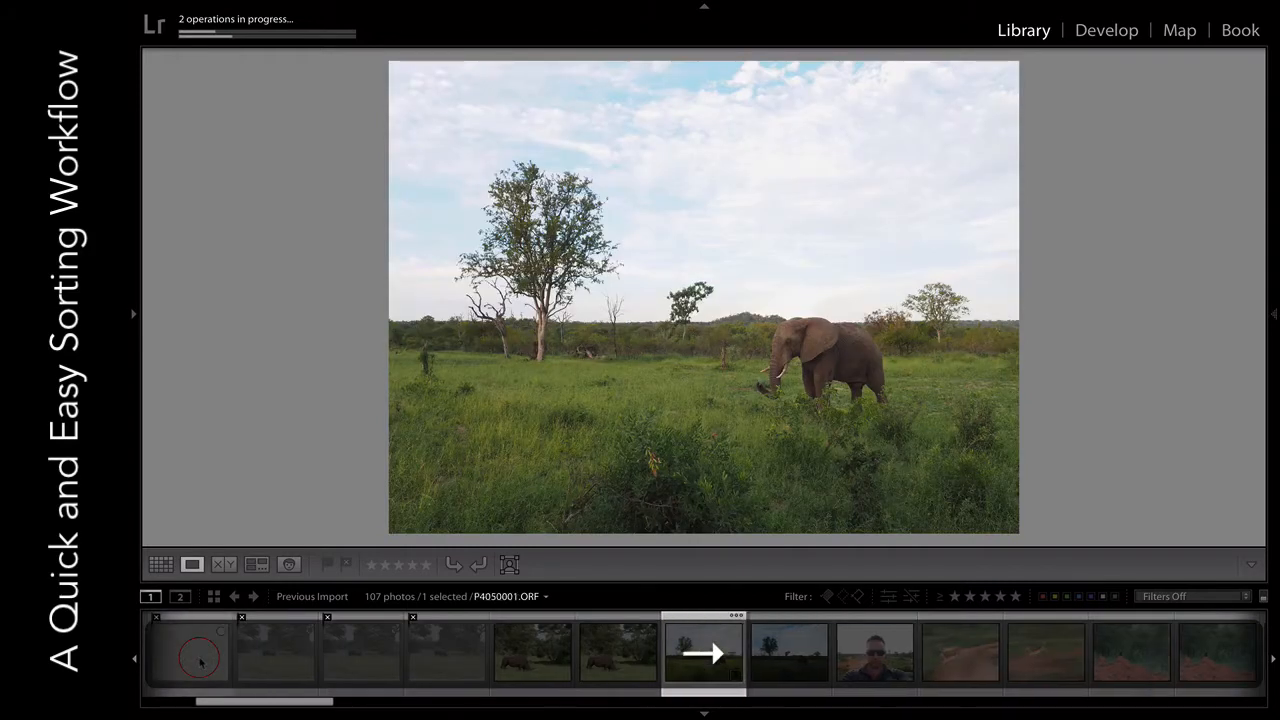
key("Right")
key("Left")
key("Right")
key("Left")
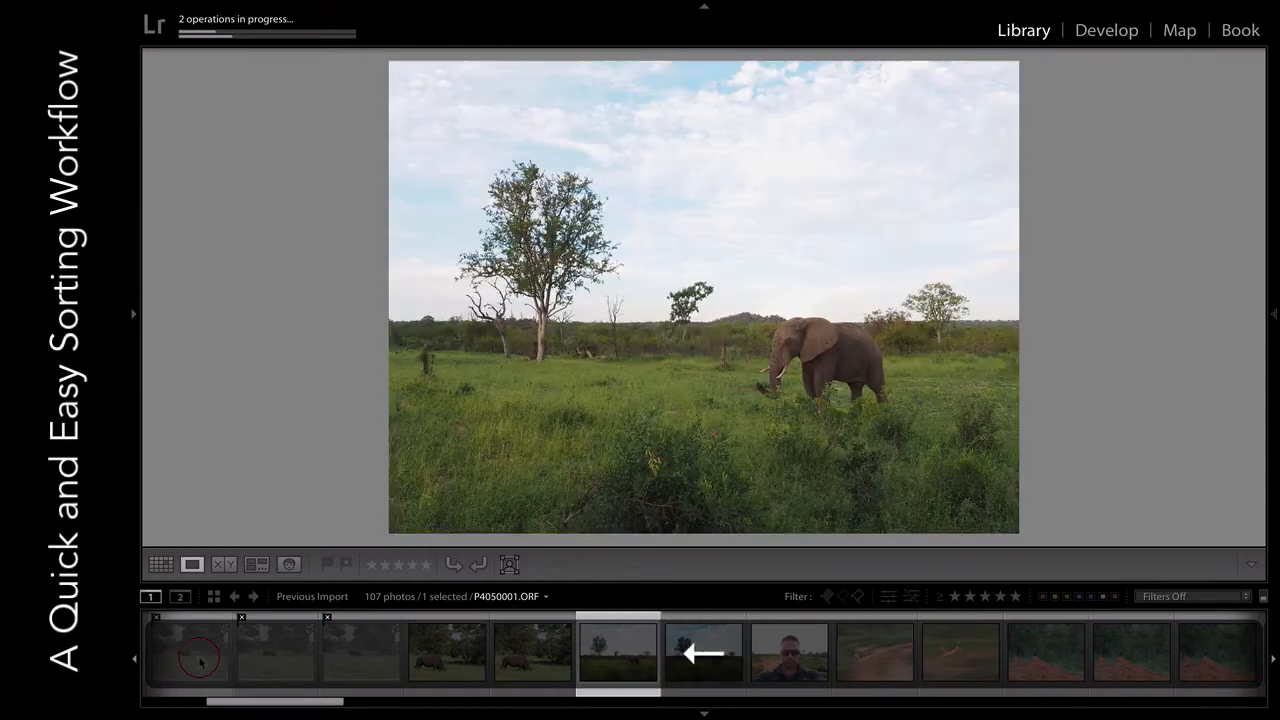
key("Right")
key("Left")
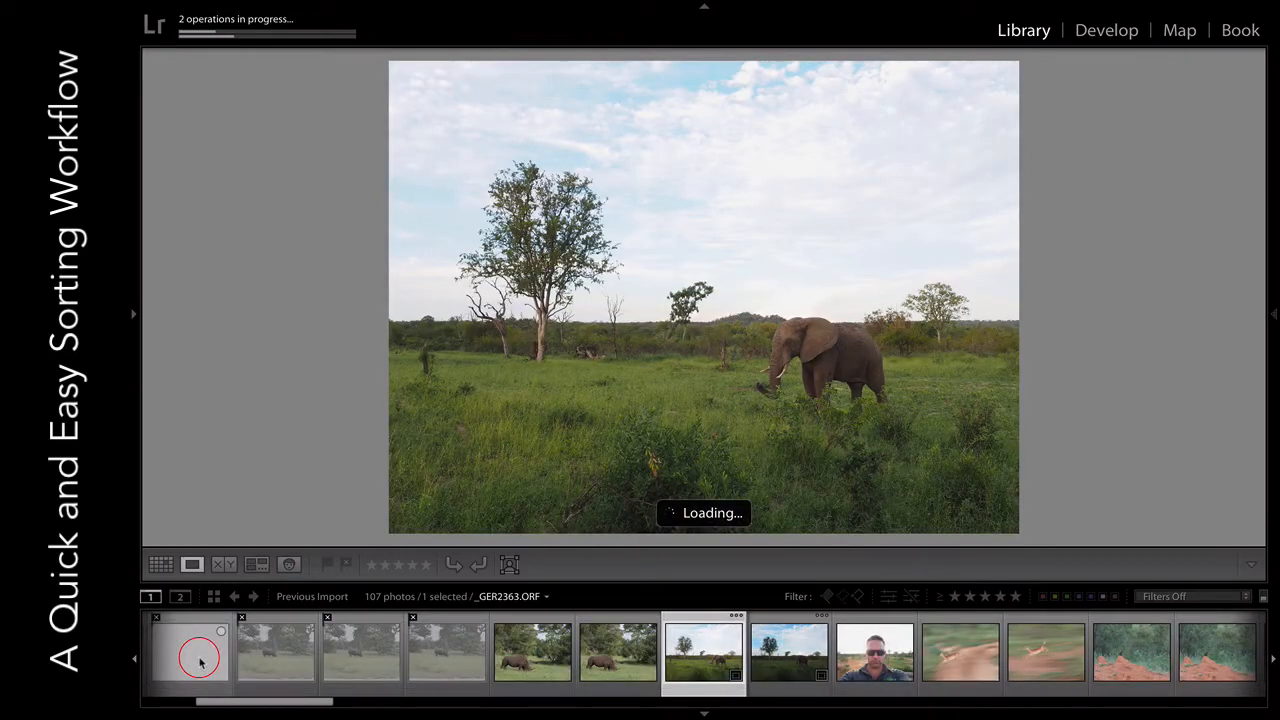
key("6")
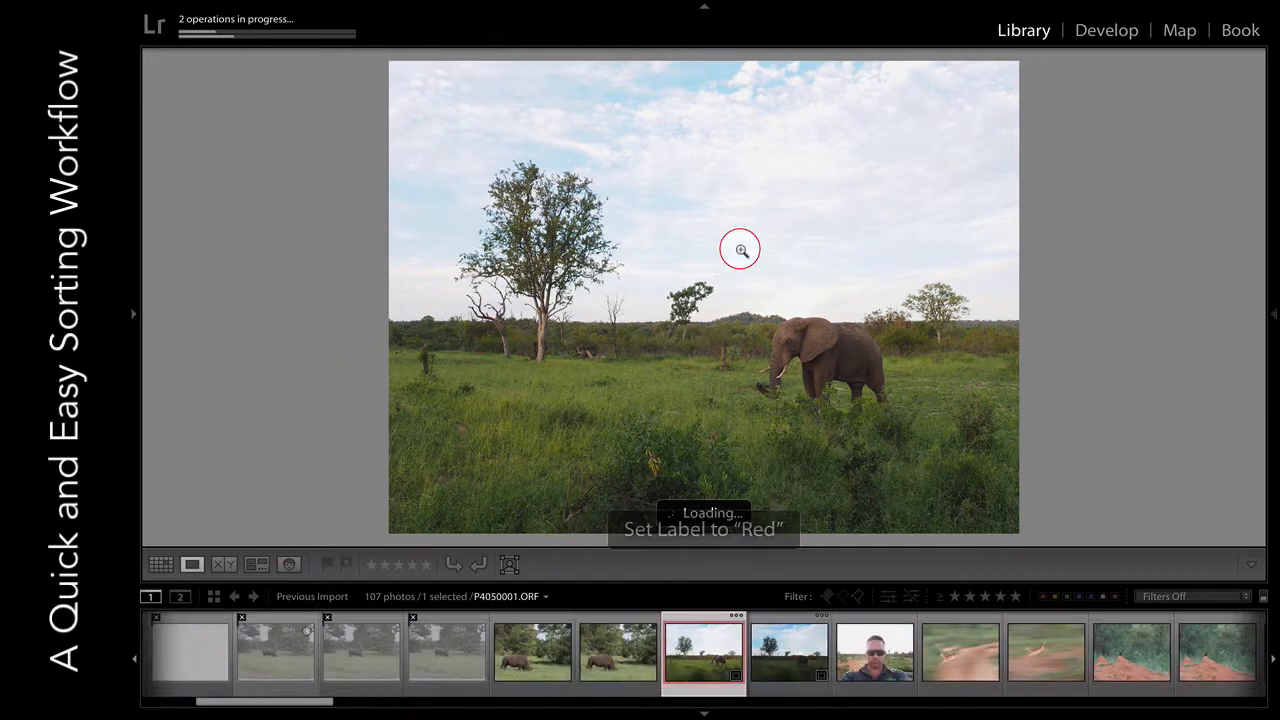
- Skip the darker landscape photo and flag the selfie P4050003 as rejected
key("Right")
key("Right")
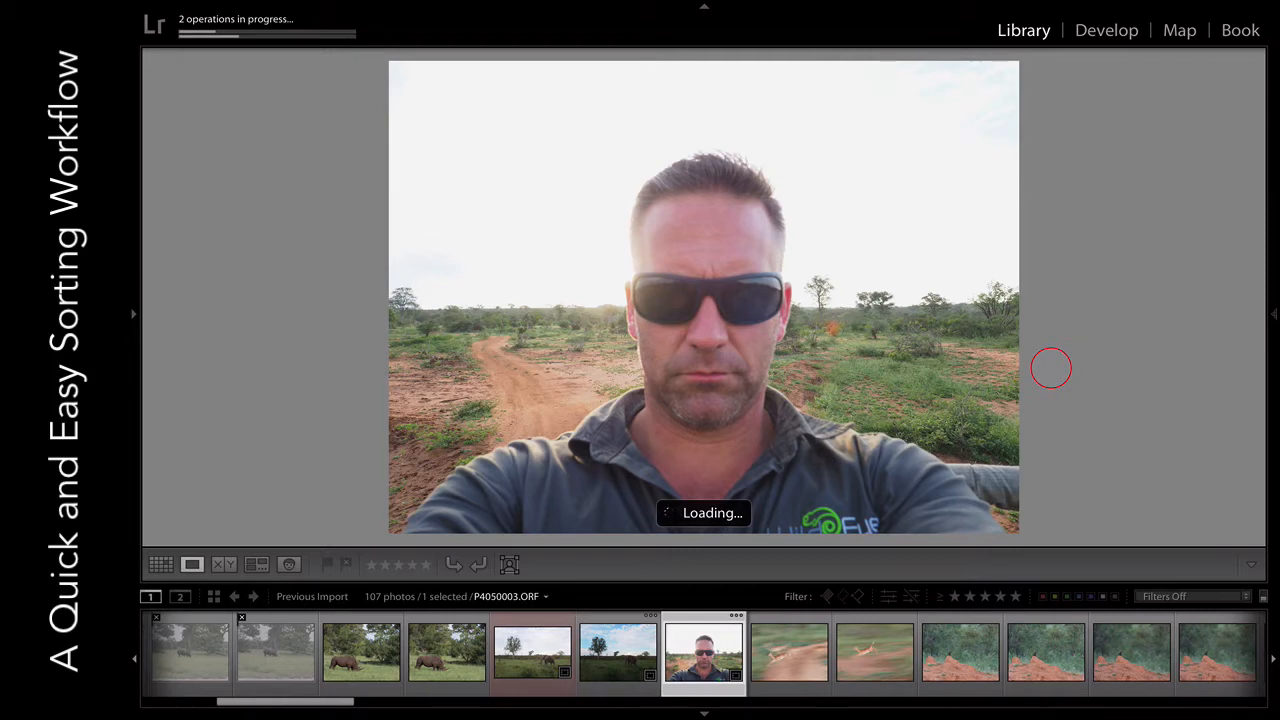
key("x")
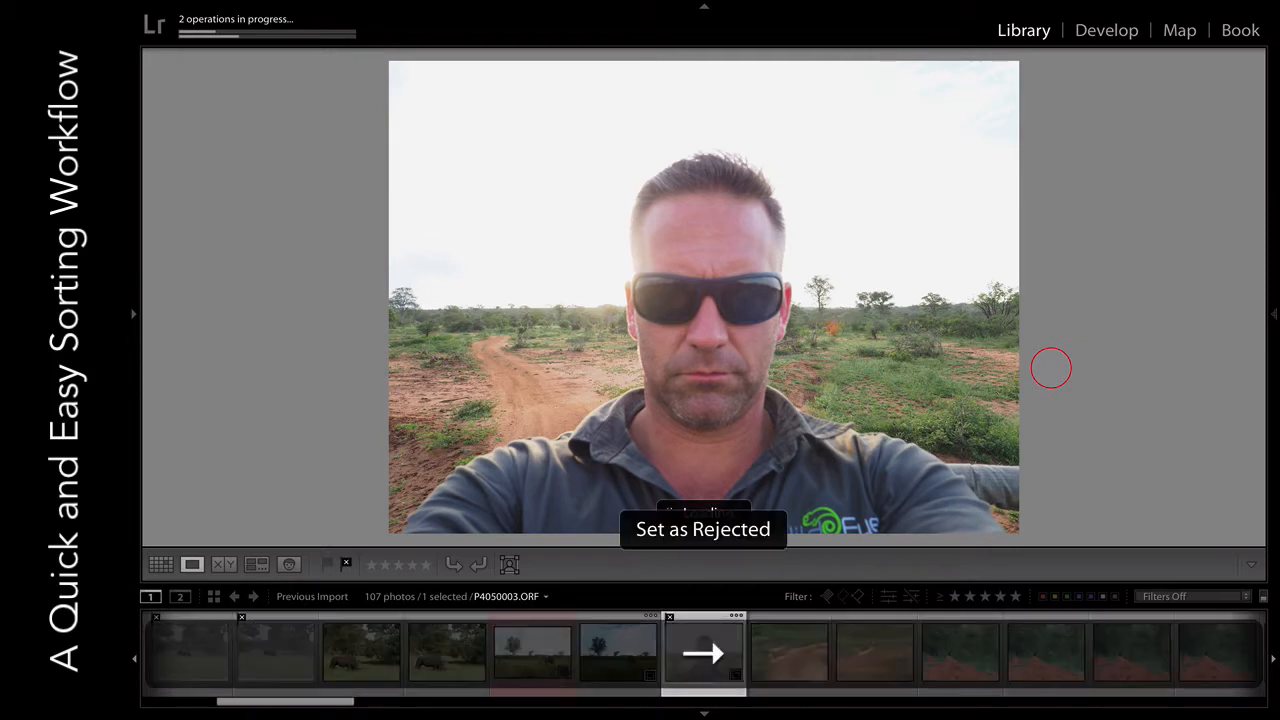
- Compare the two motion-blurred antelope photos, _GER2369 and _GER2370, and label _GER2369 red
key("Right")
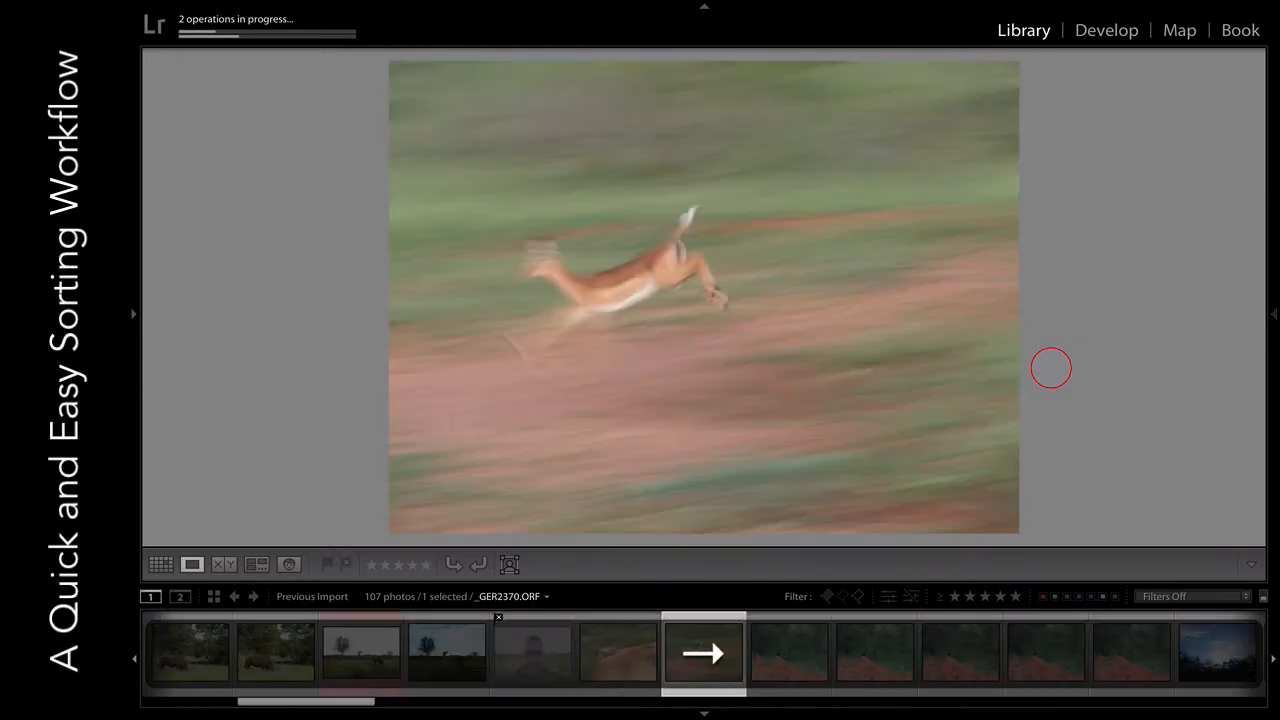
key("Left")
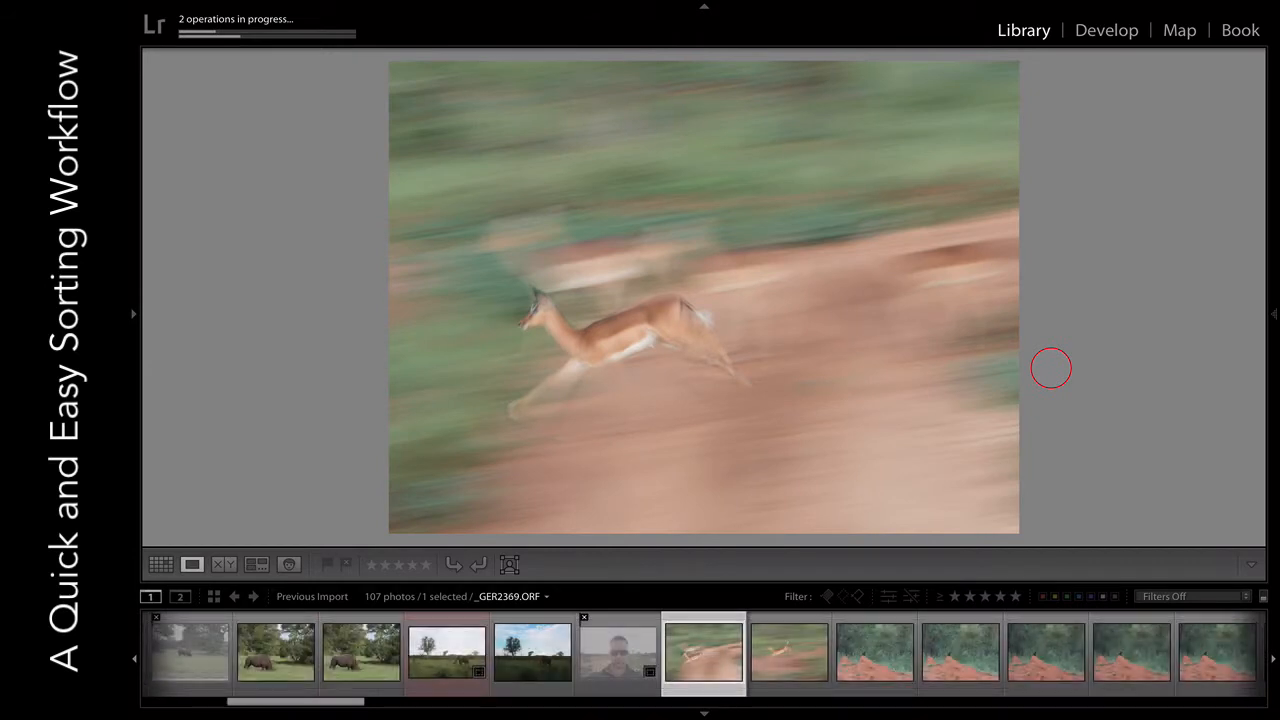
key("Right")
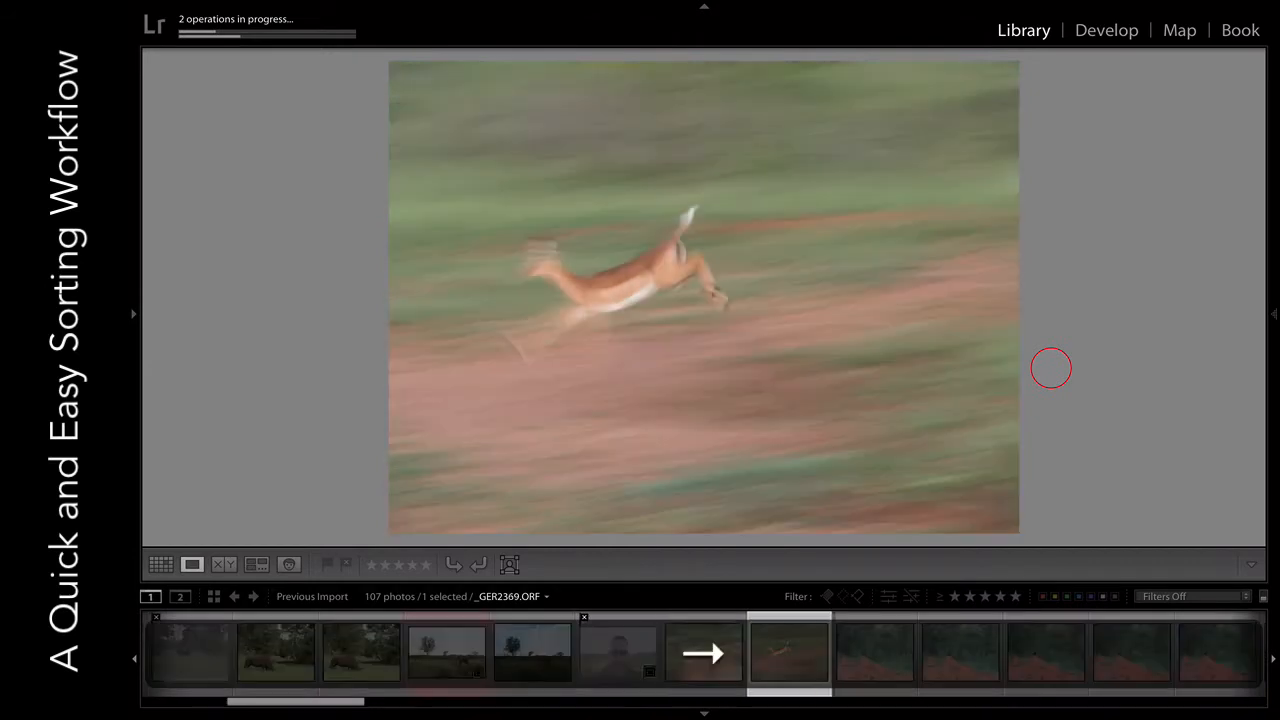
key("Left")
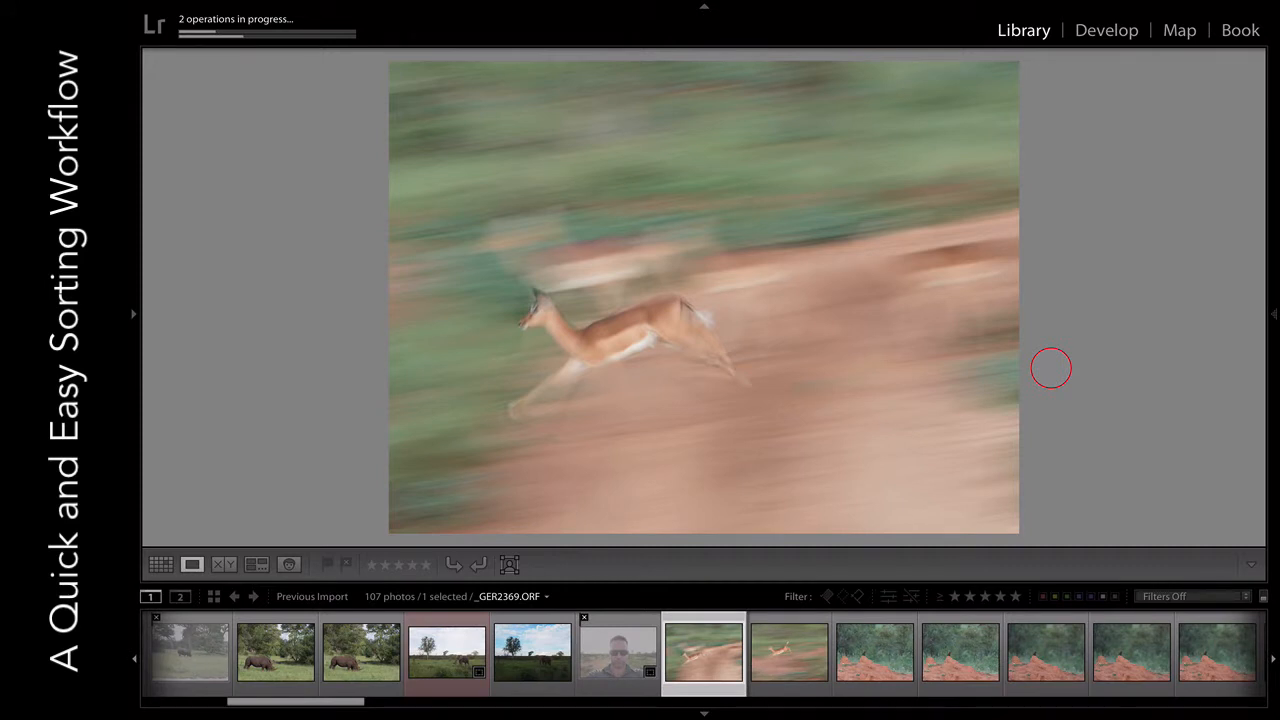
key("6")
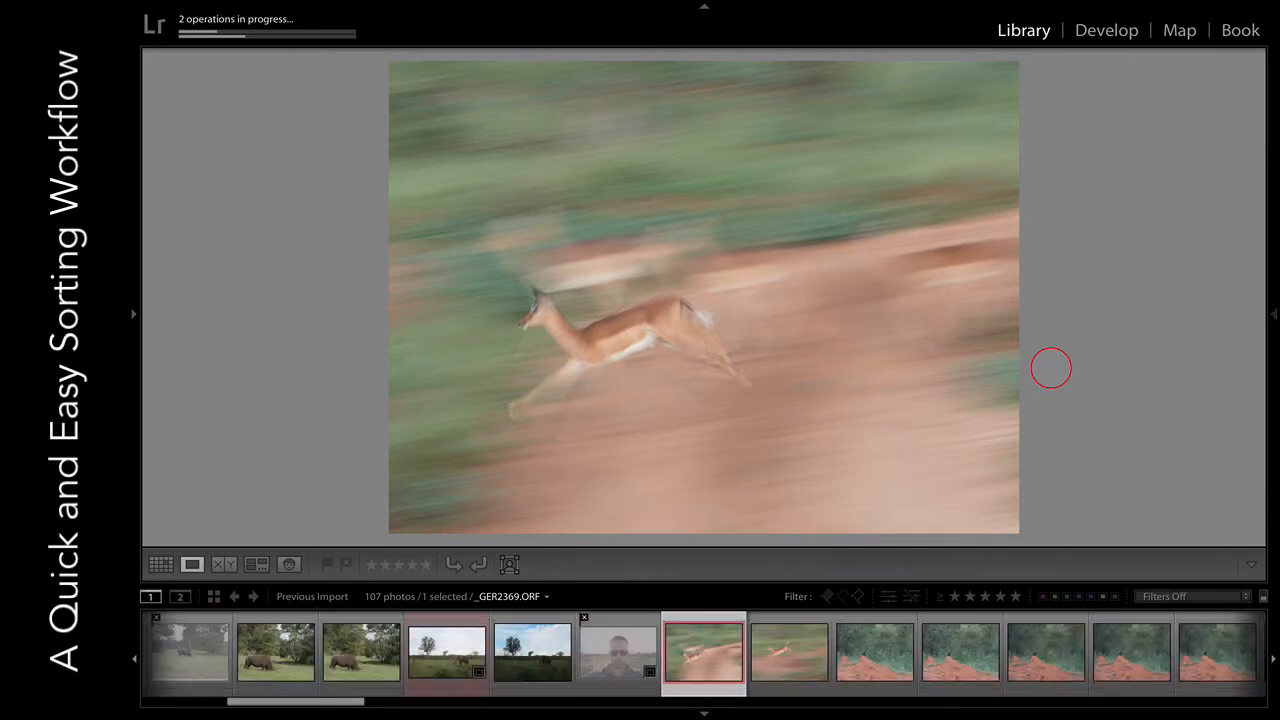
- Go to mongoose photo _GER2373, check the animal's sharpness zoomed in, and label the photo red
key("Right")
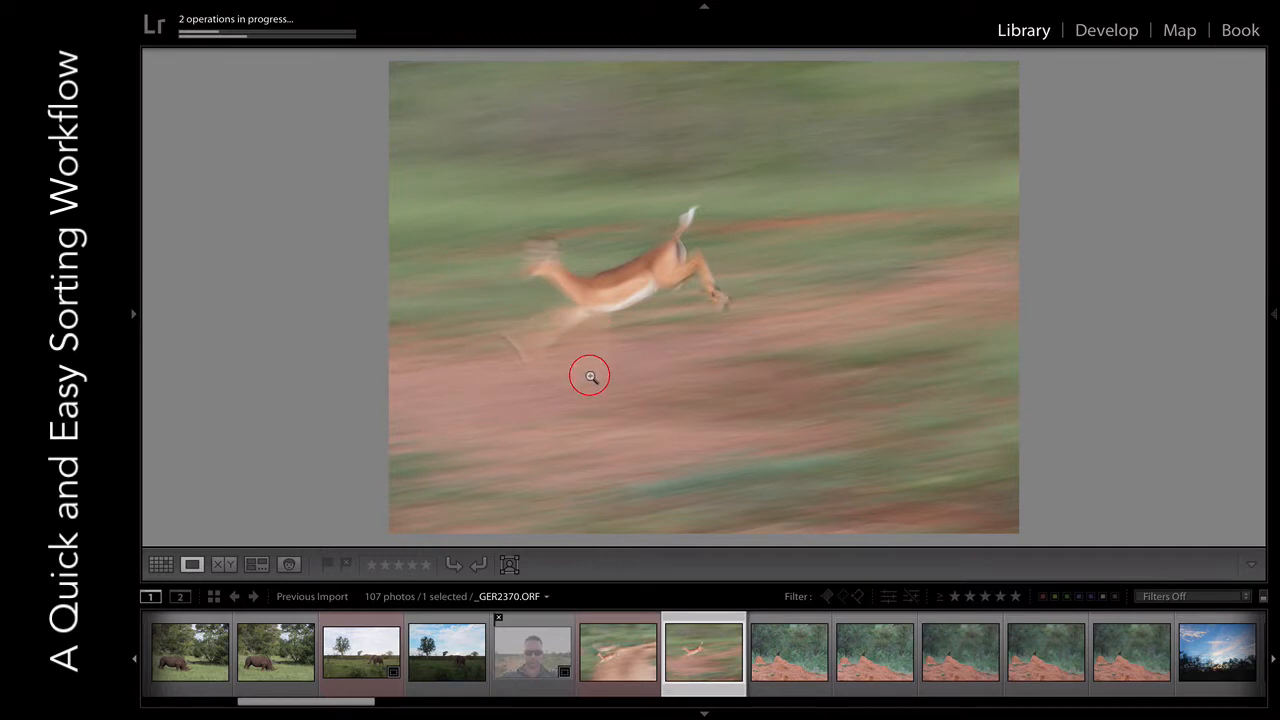
key("Right")
key("Right")
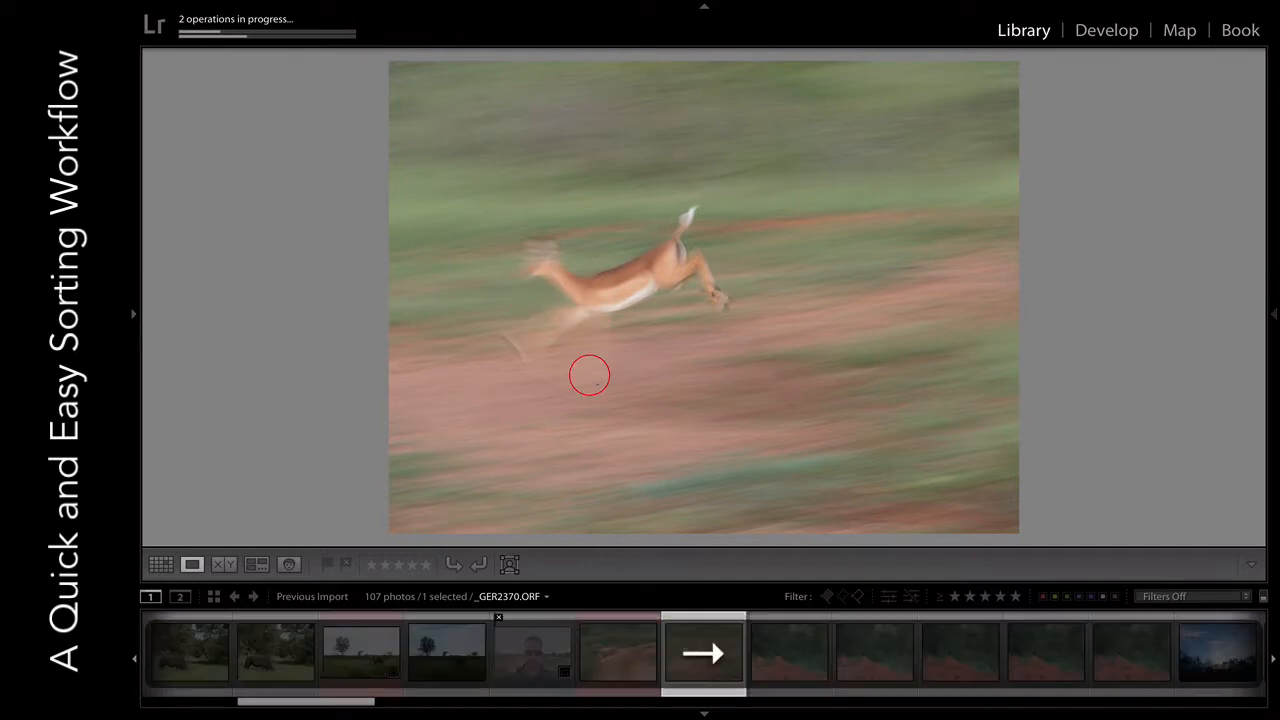
key("Right")
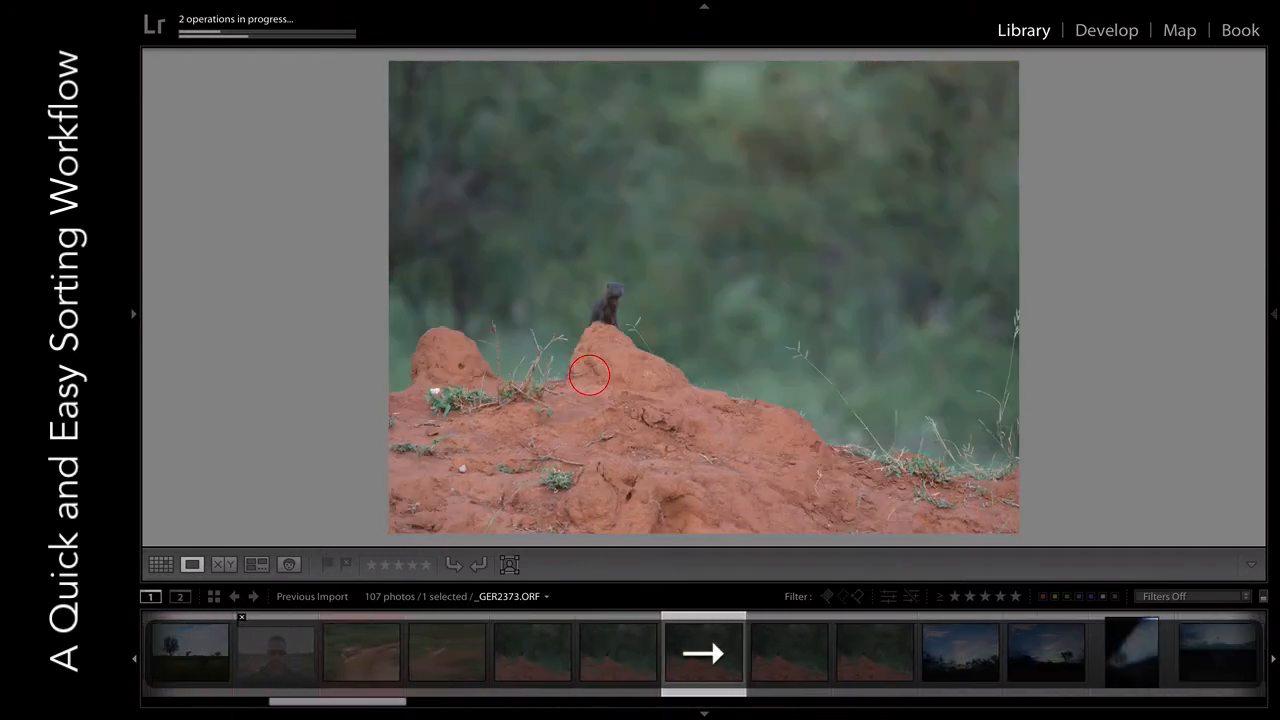
left_click(609, 313)
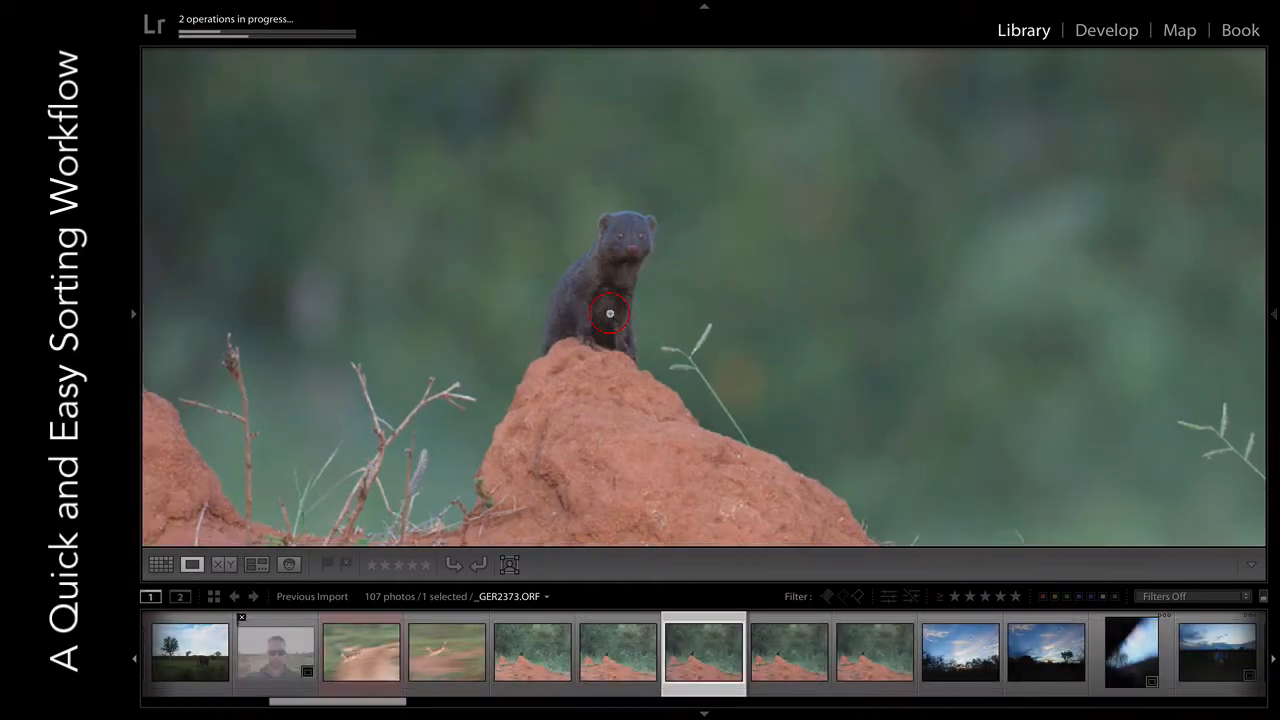
left_click(609, 313)
key("6")
- Label the preceding mongoose photo, _GER2372, red and move on to _GER2374
key("Left")
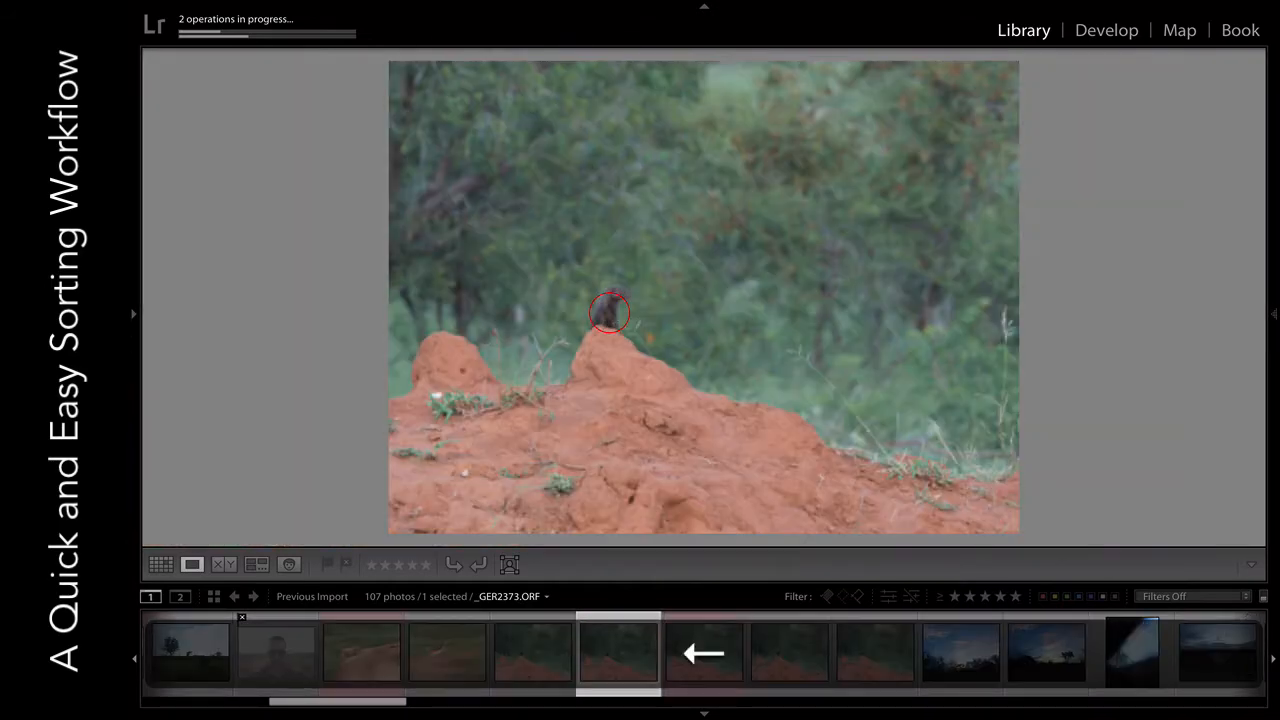
key("6")
key("Right")
key("Right")
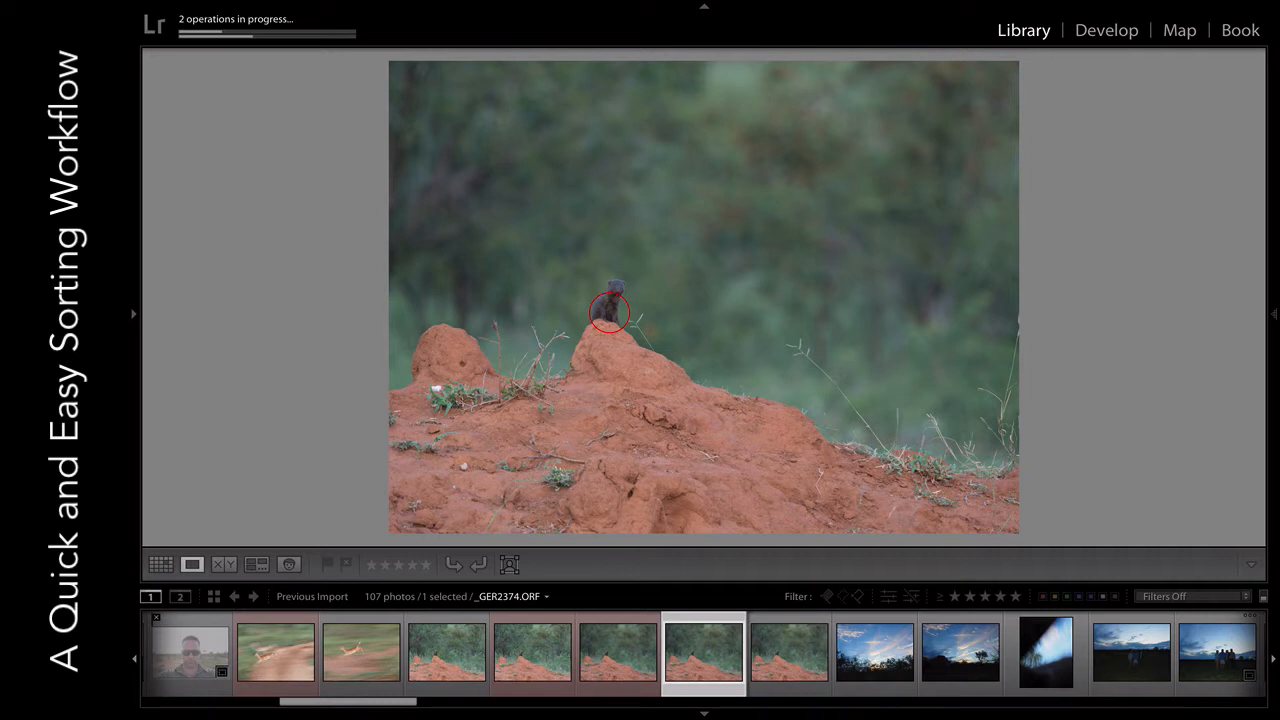
- Compare the two sunset landscapes after the mongoose series, label P4050005 red and flag the blurred photo following it as rejected
key("Right")
key("Right")
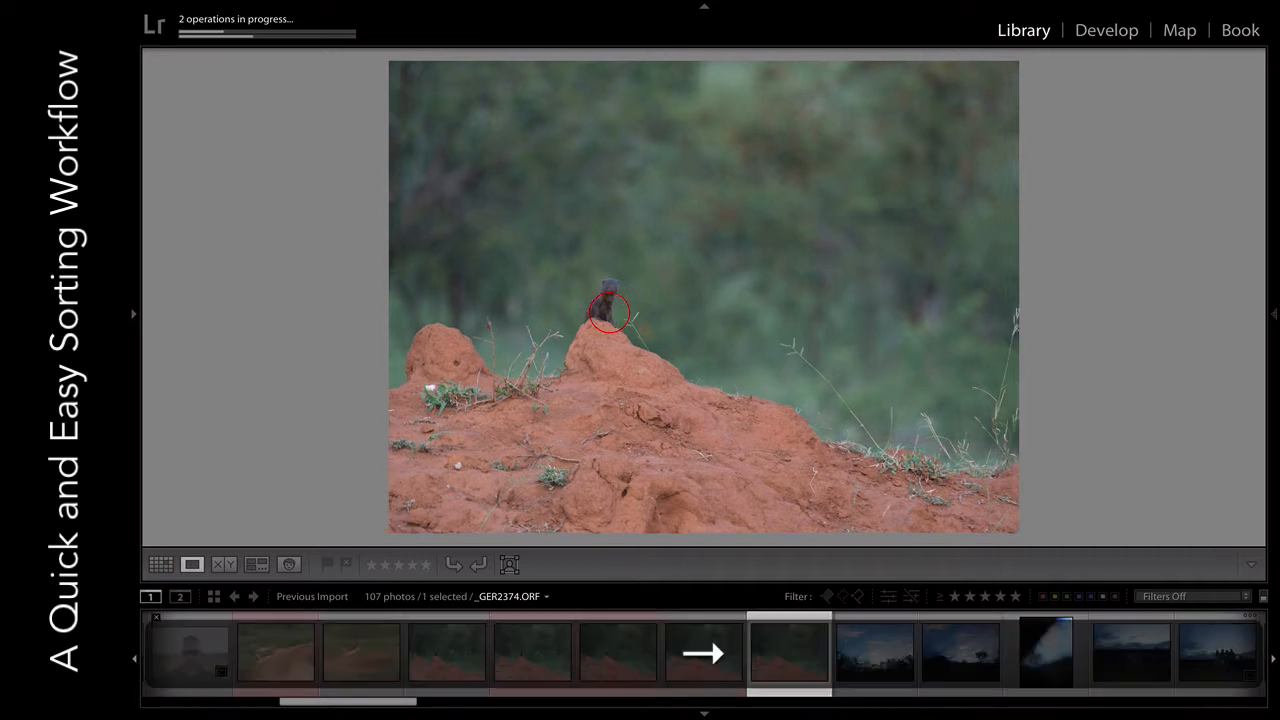
key("Right")
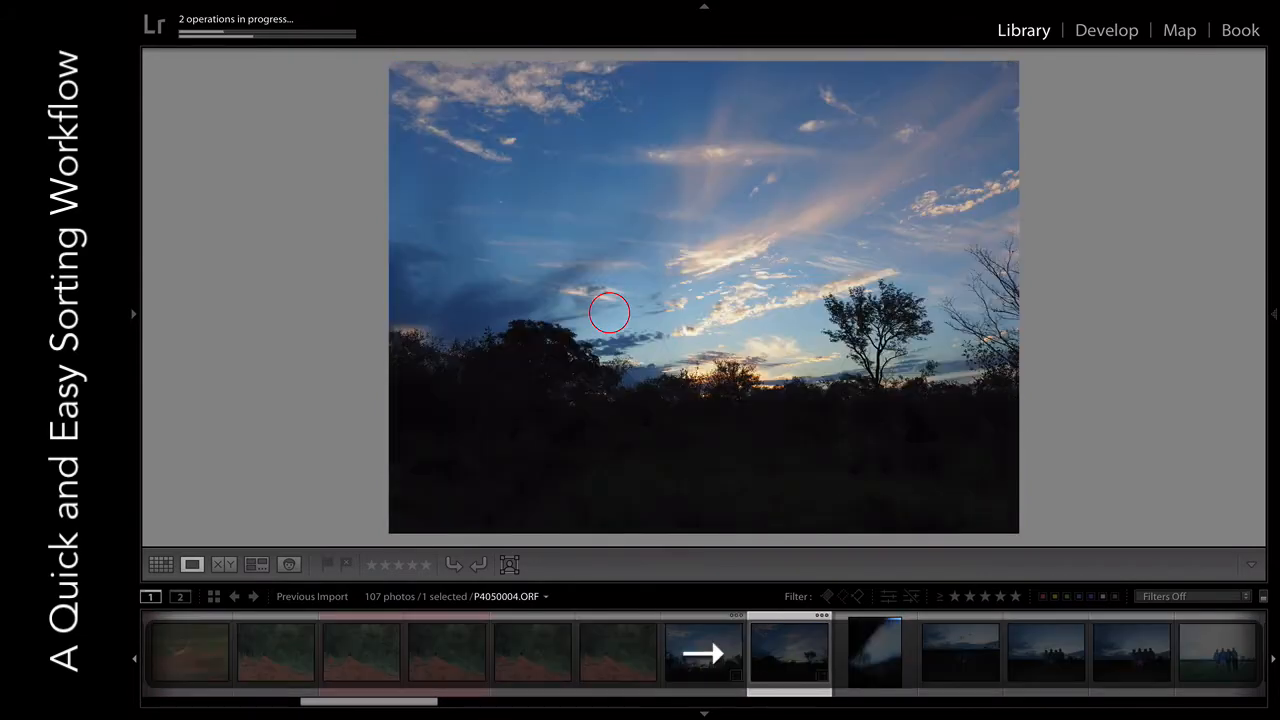
key("Left")
key("Right")
key("6")
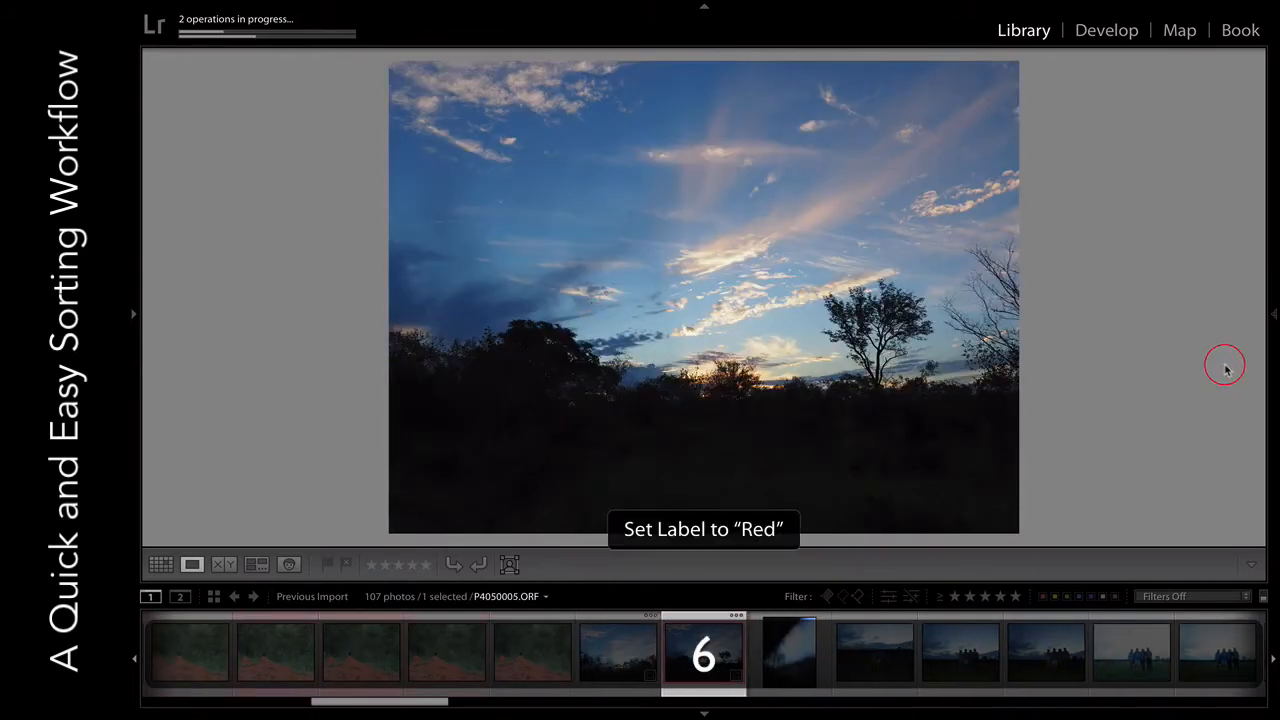
key("Right")
key("x")
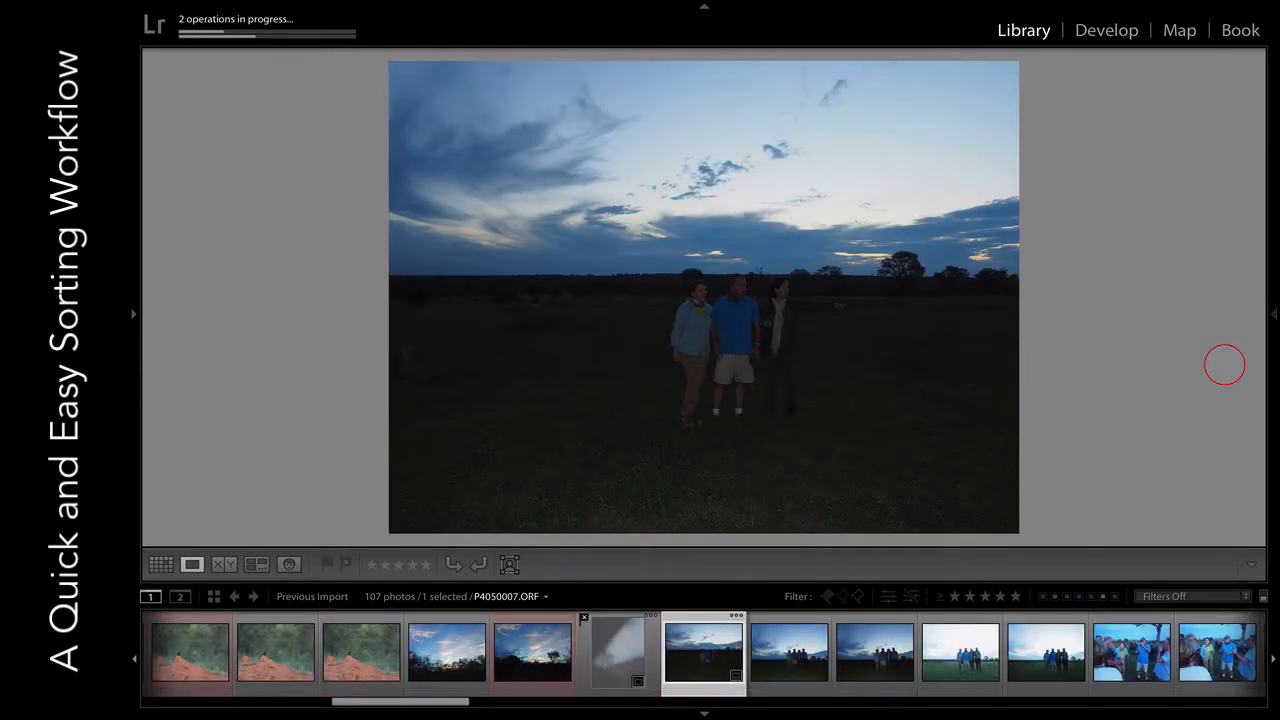
- Label the dusk group portraits from P4050007 through the last of that series yellow
key("7")
key("7")
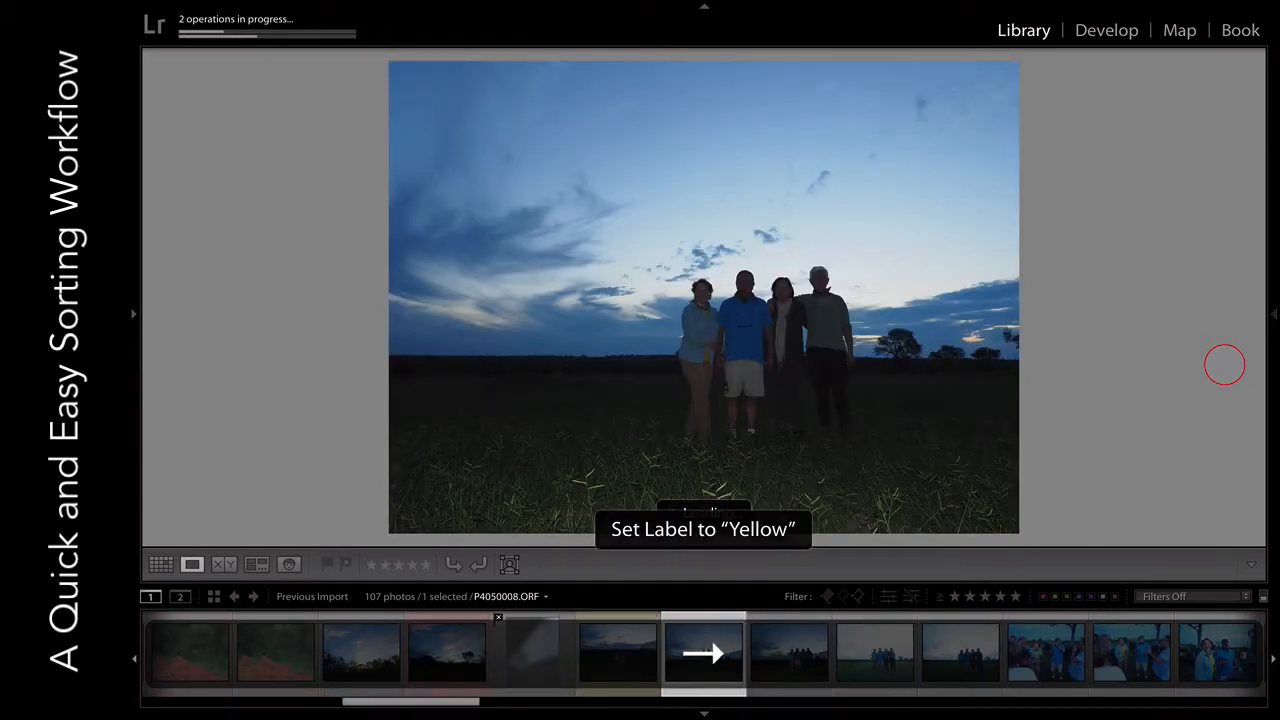
key("7")
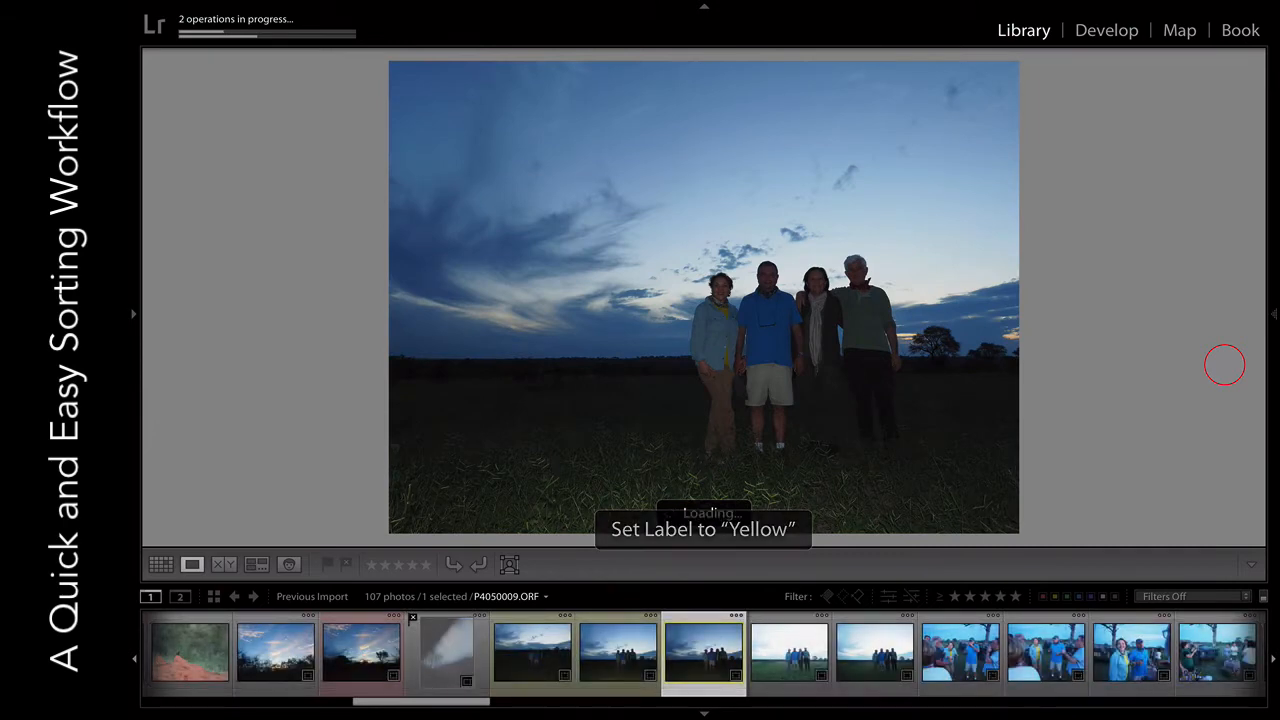
key("7")
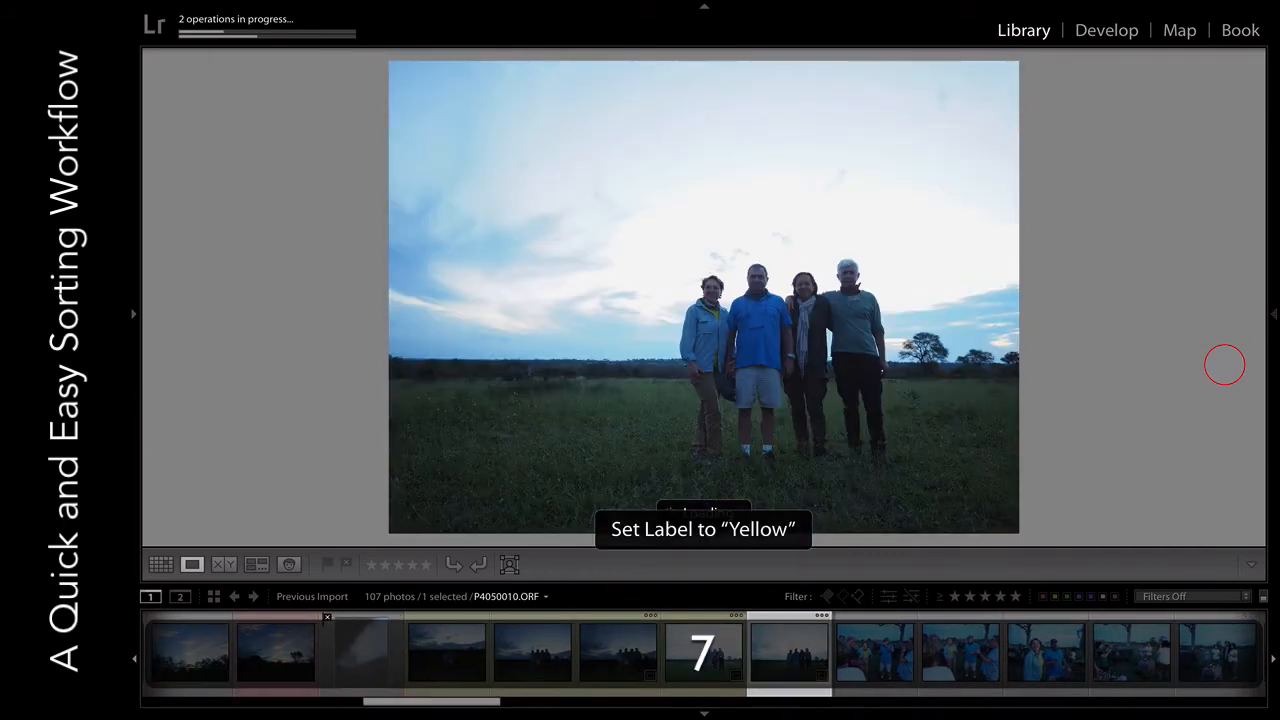
key("Right")
key("7")
- Label all the photos of people gathered by the safari vehicles, P4050012 to P4050020, yellow
key("Right")
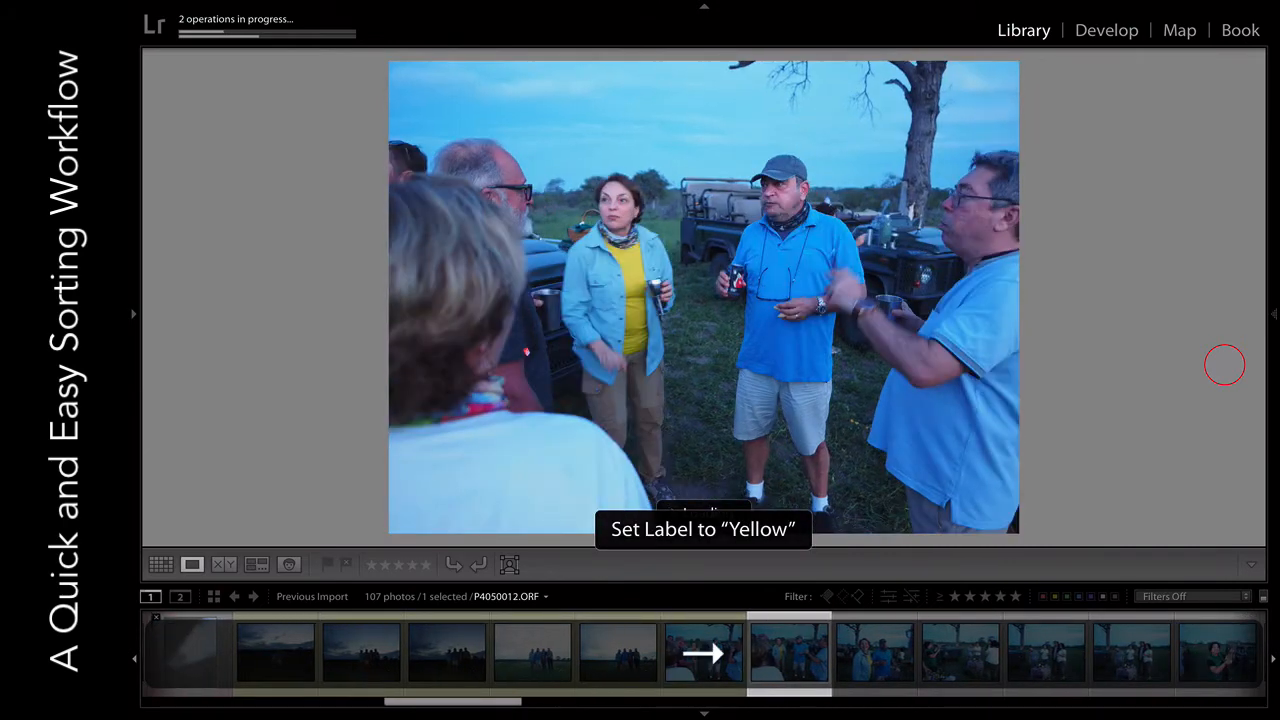
key("7")
key("Right")
key("7")
key("Right")
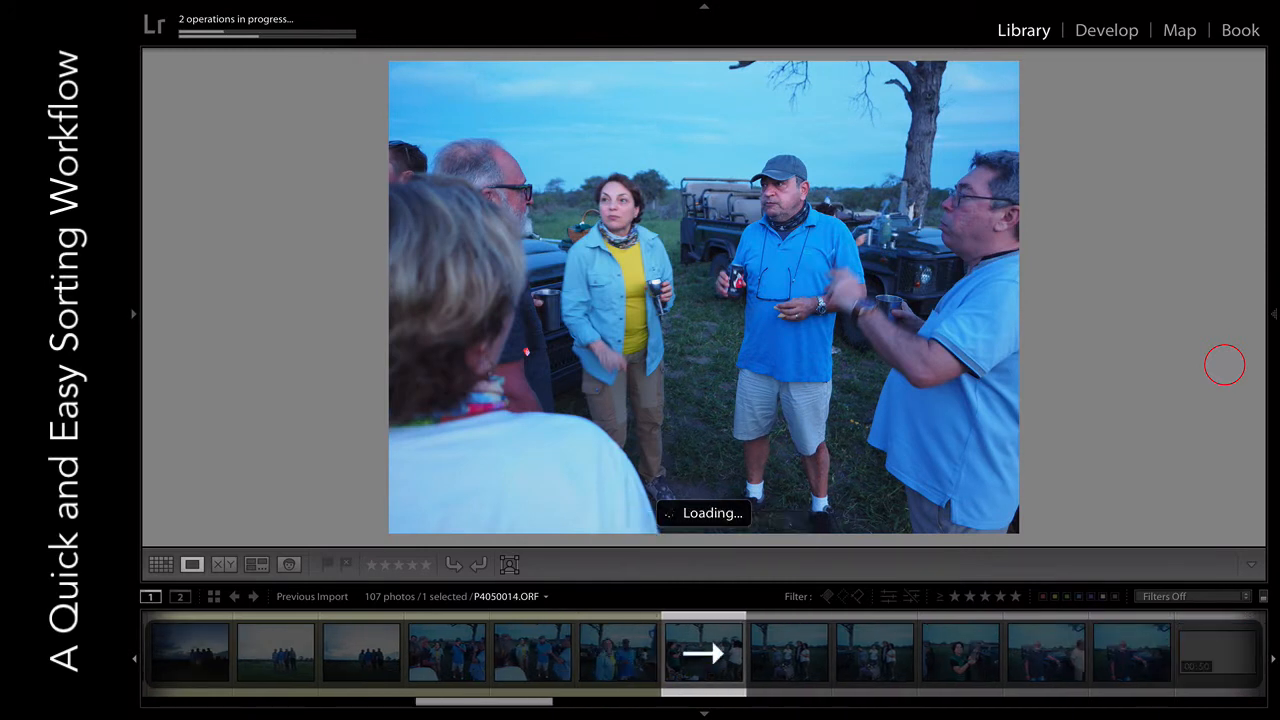
key("7")
key("Right")
key("7")
key("Right")
key("7")
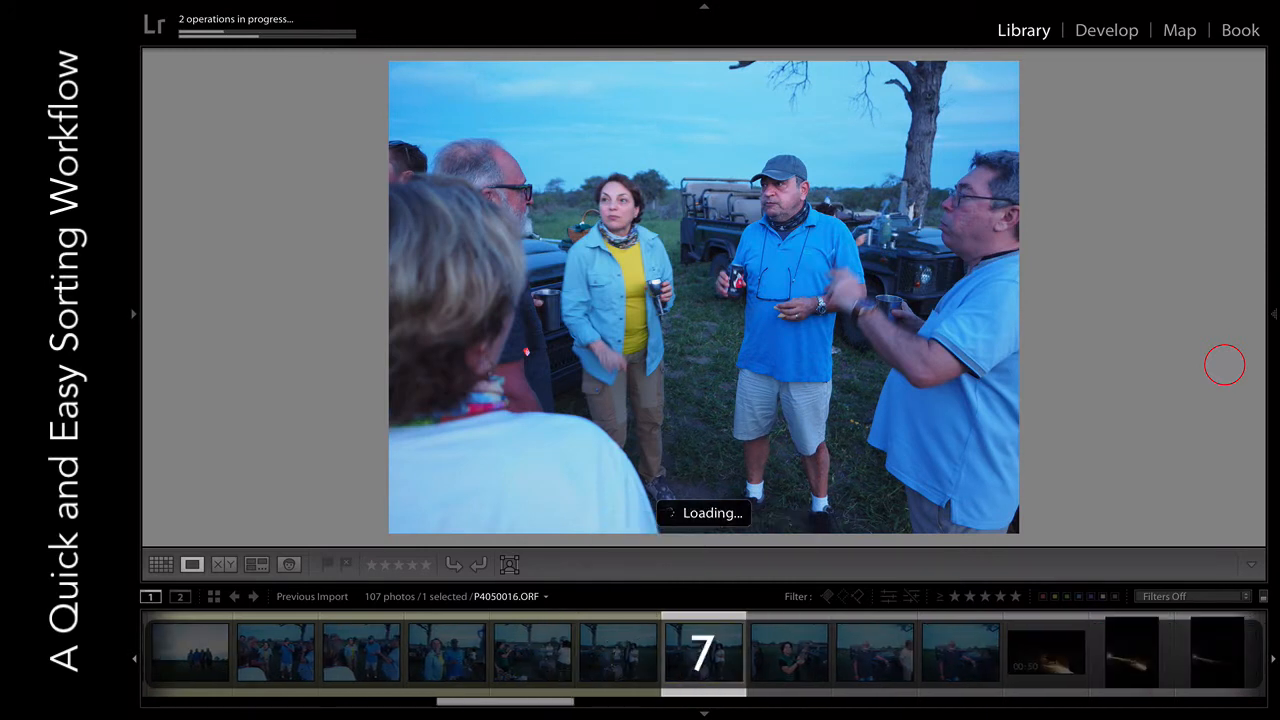
key("Right")
key("7")
key("Right")
key("7")
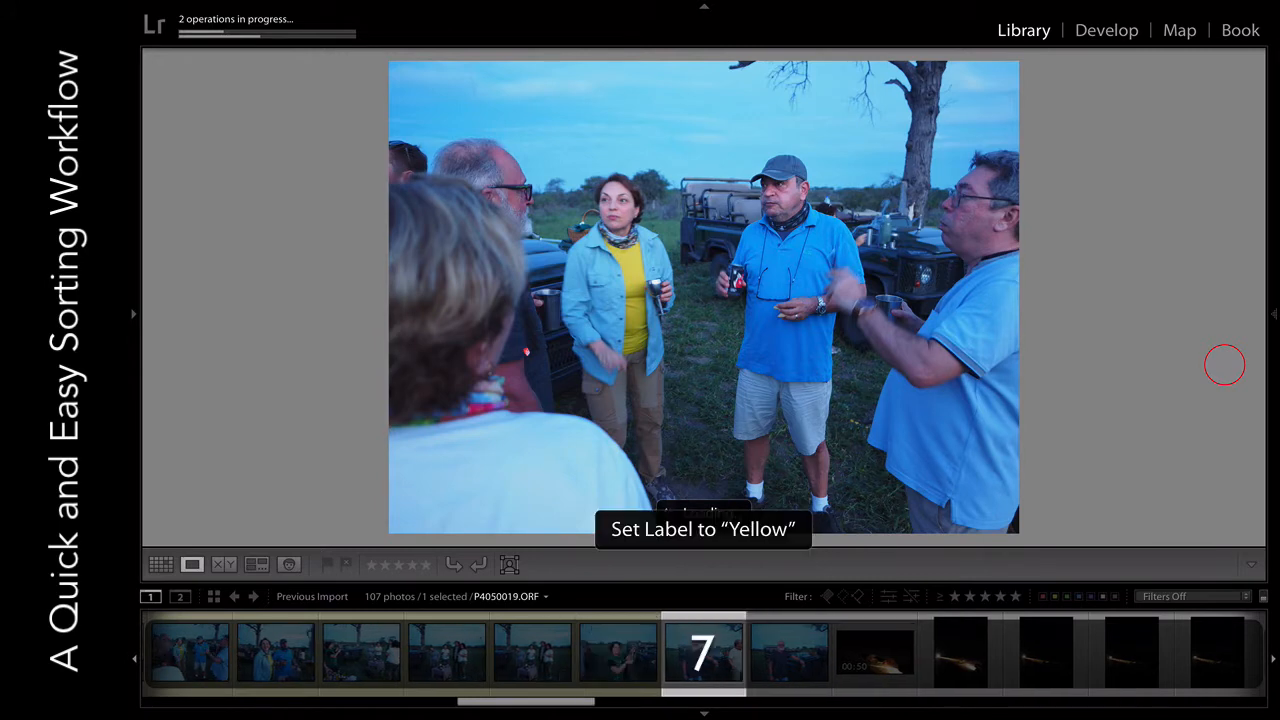
key("7")
- Compare the night lion shots P4050022 to P4050024 and examine the lions and the sky in P4050024 zoomed in
key("Right")
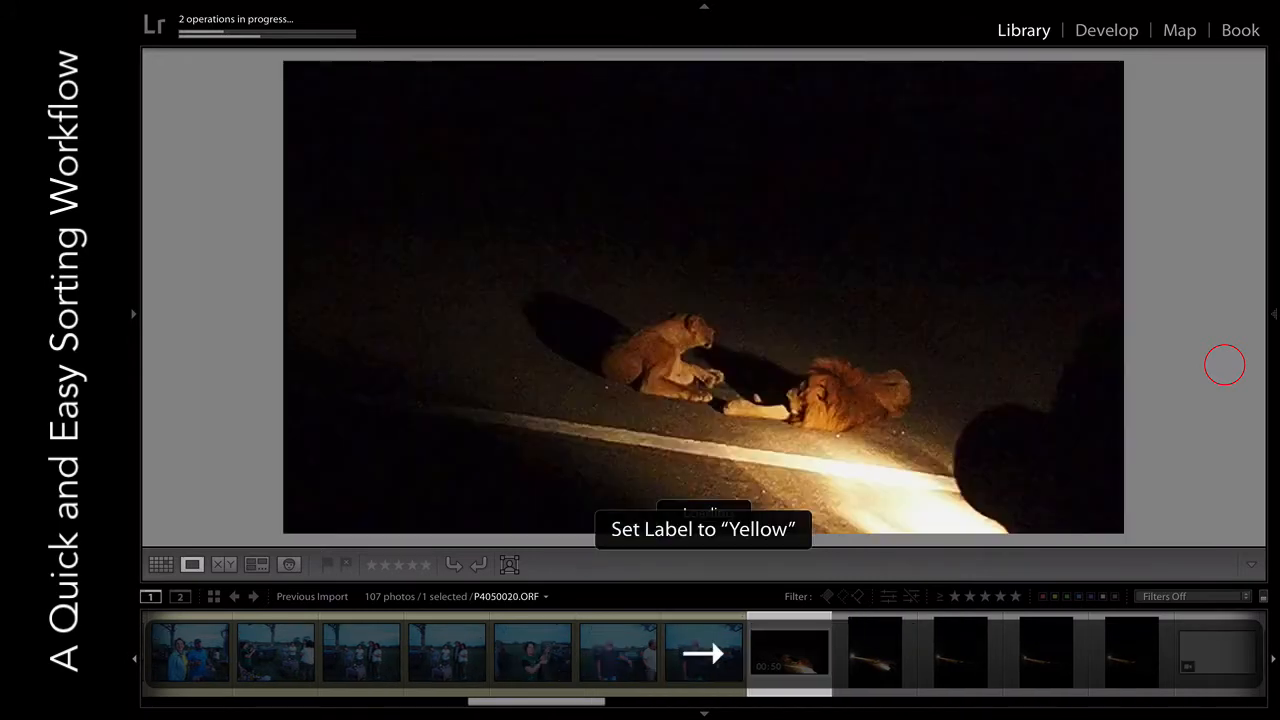
key("Right")
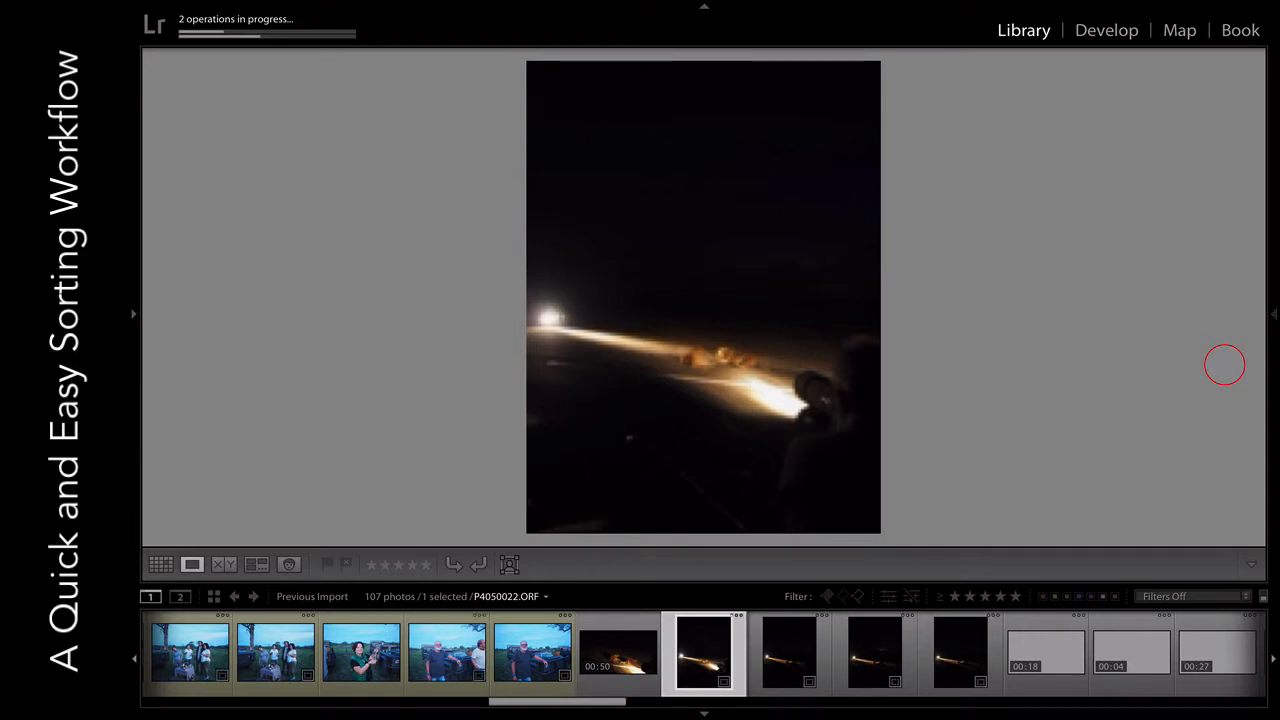
key("Right")
key("Left")
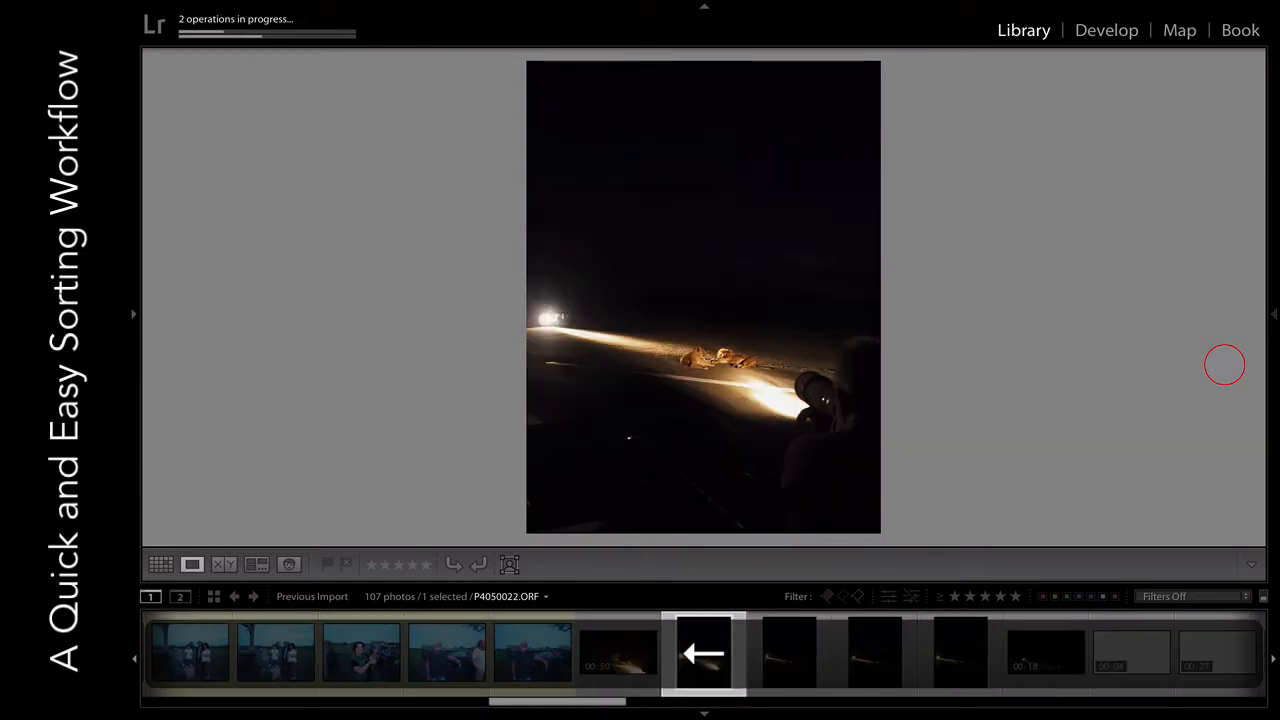
key("Right")
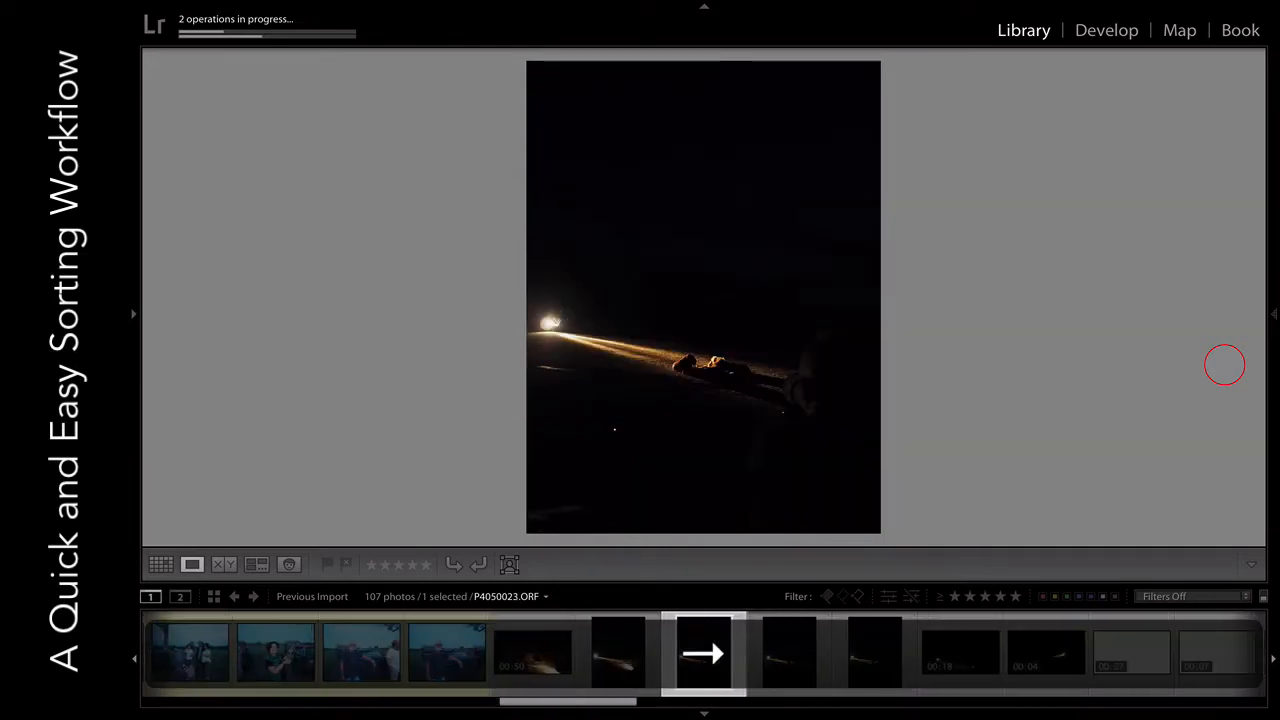
key("Right")
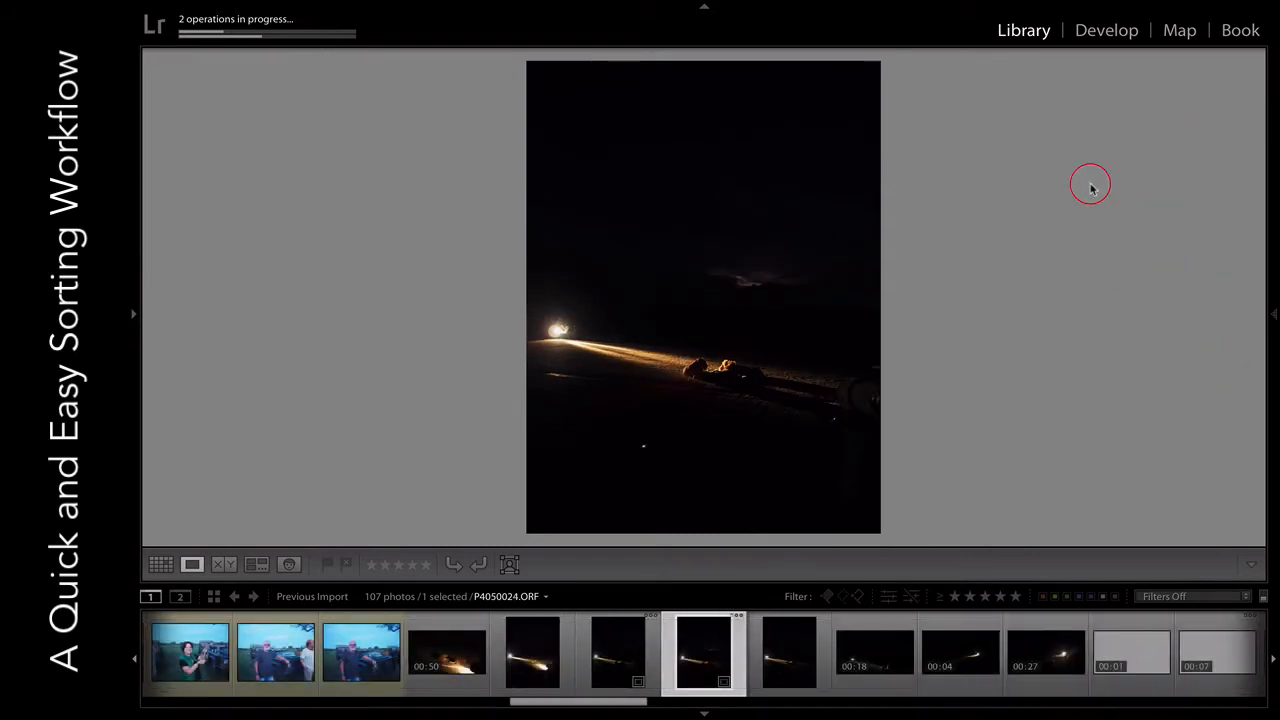
left_click(721, 353)
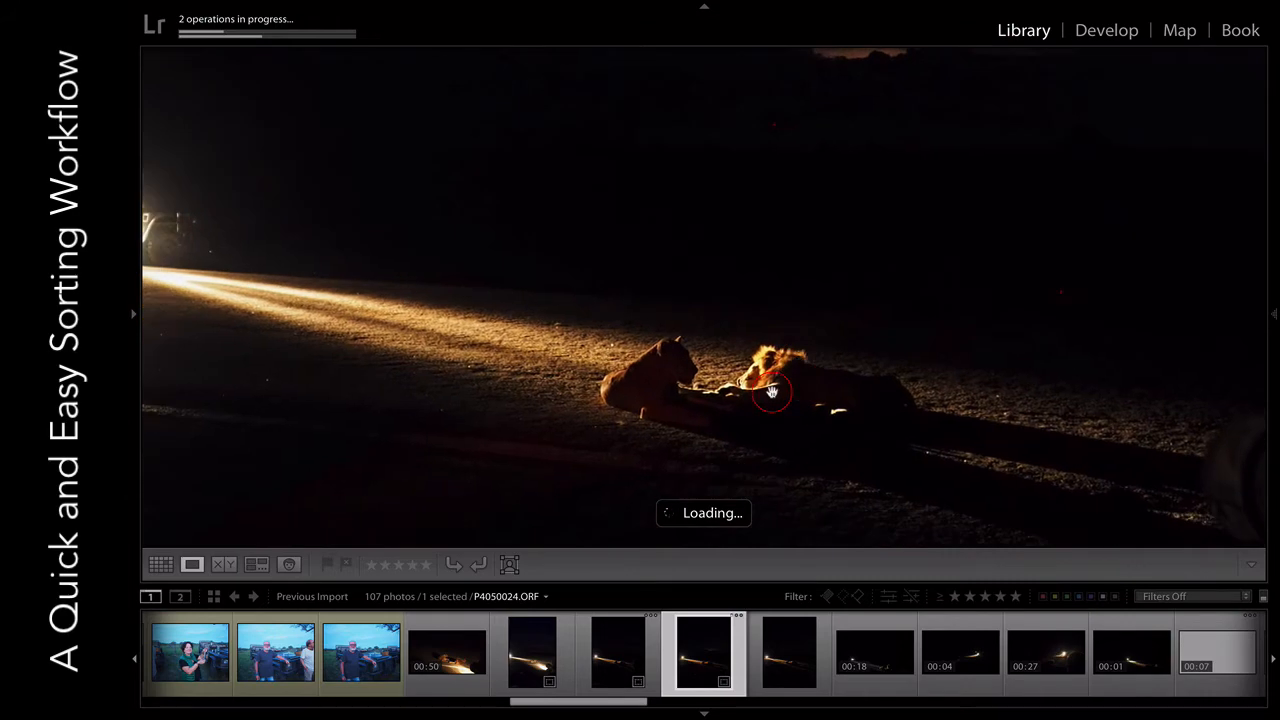
left_click_drag(604, 362, 989, 275)
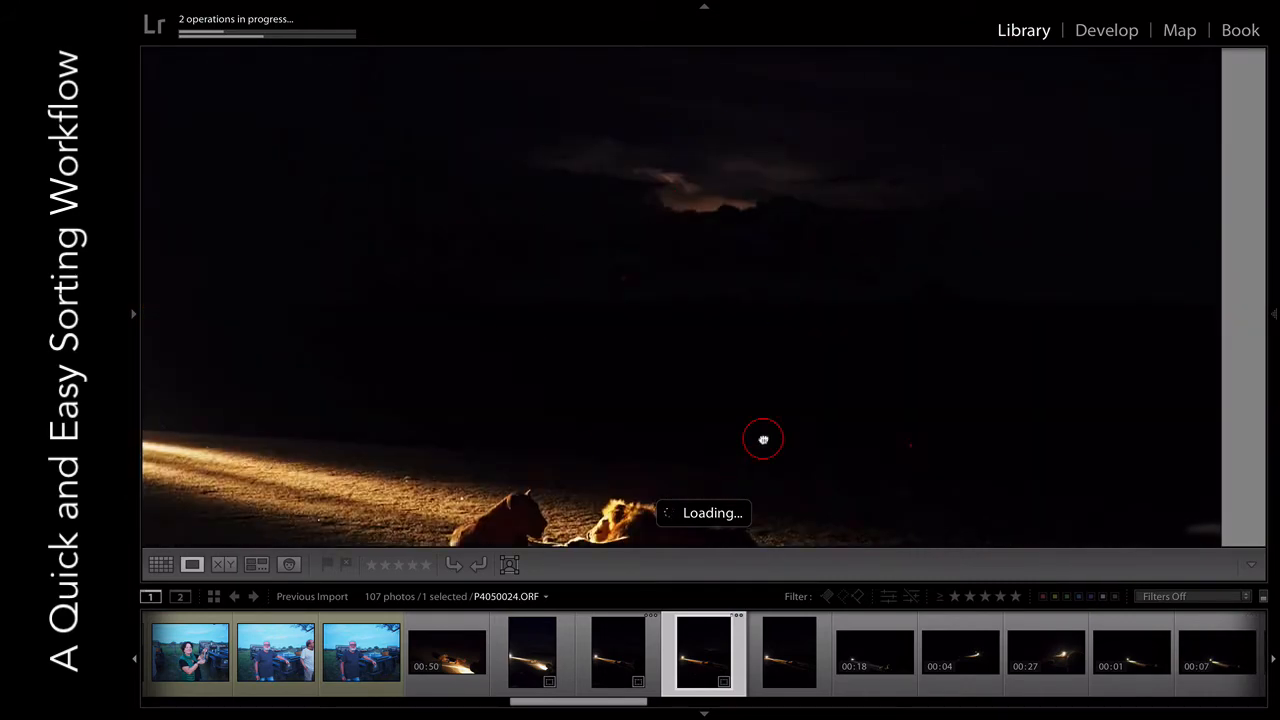
left_click(763, 437)
- Pass over P4050025 and the night video clips to reach the backlit lioness photos
key("Right")
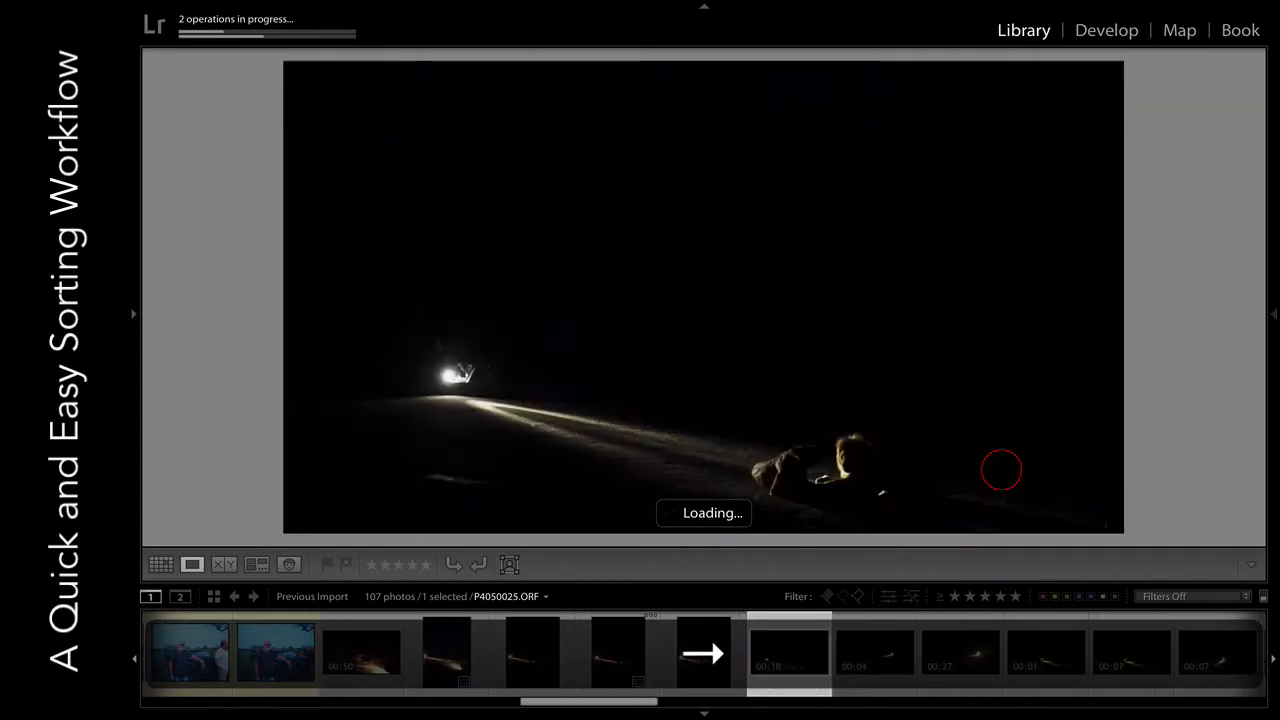
key("Right")
key("Right")
key("Right")
key("Right")
key("Right")
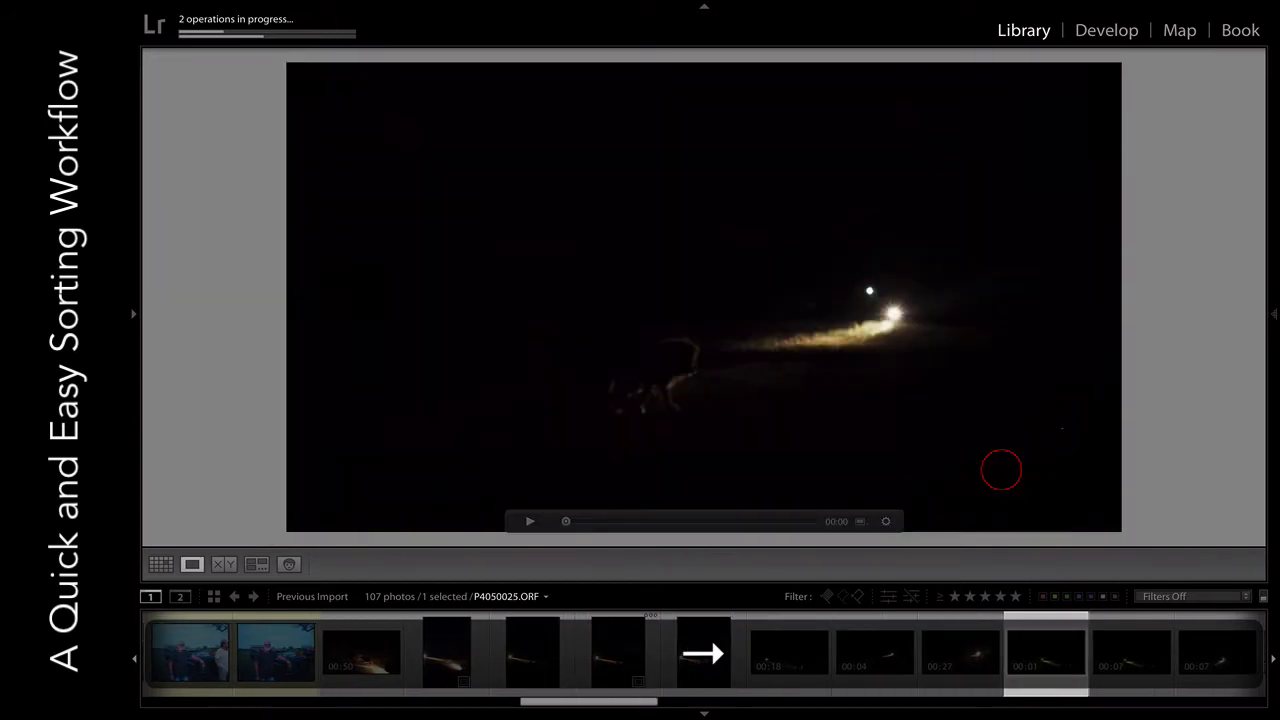
key("Right")
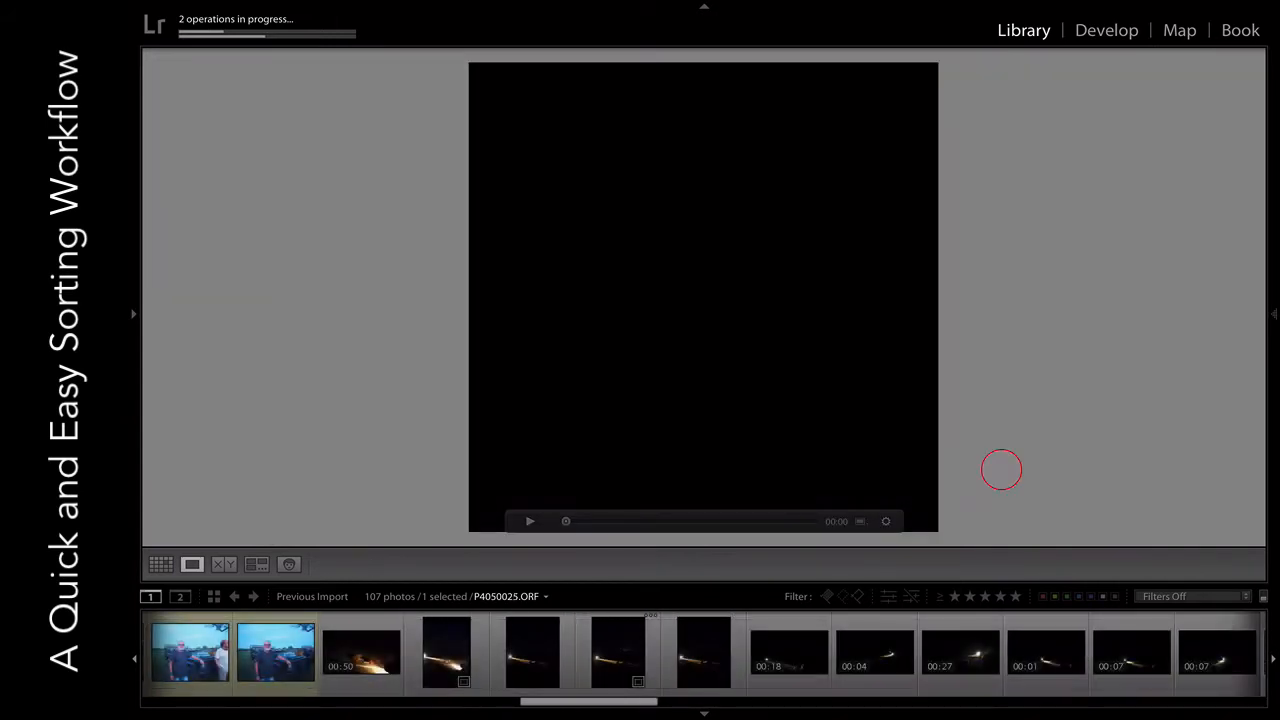
key("Right")
key("Right")
key("Right")
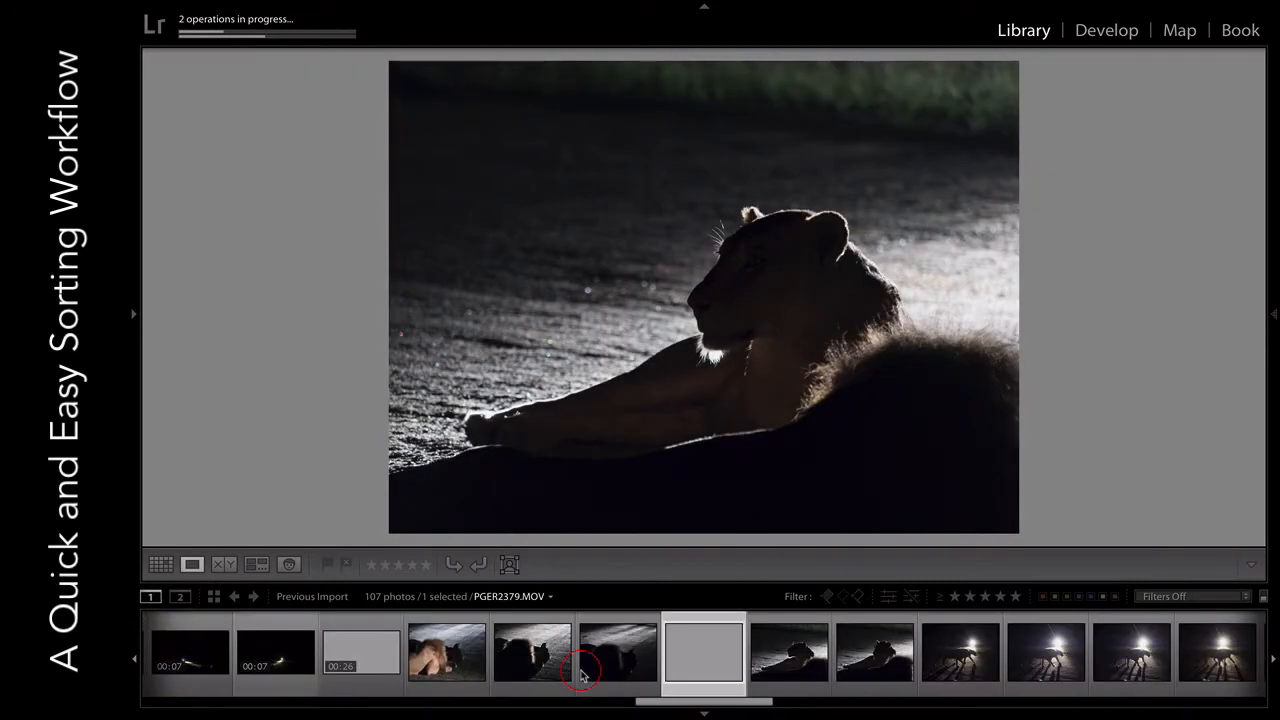
- Compare the backlit lioness photos up to _GER2387 and label the one just before _GER2386 red
key("Right")
key("Left")
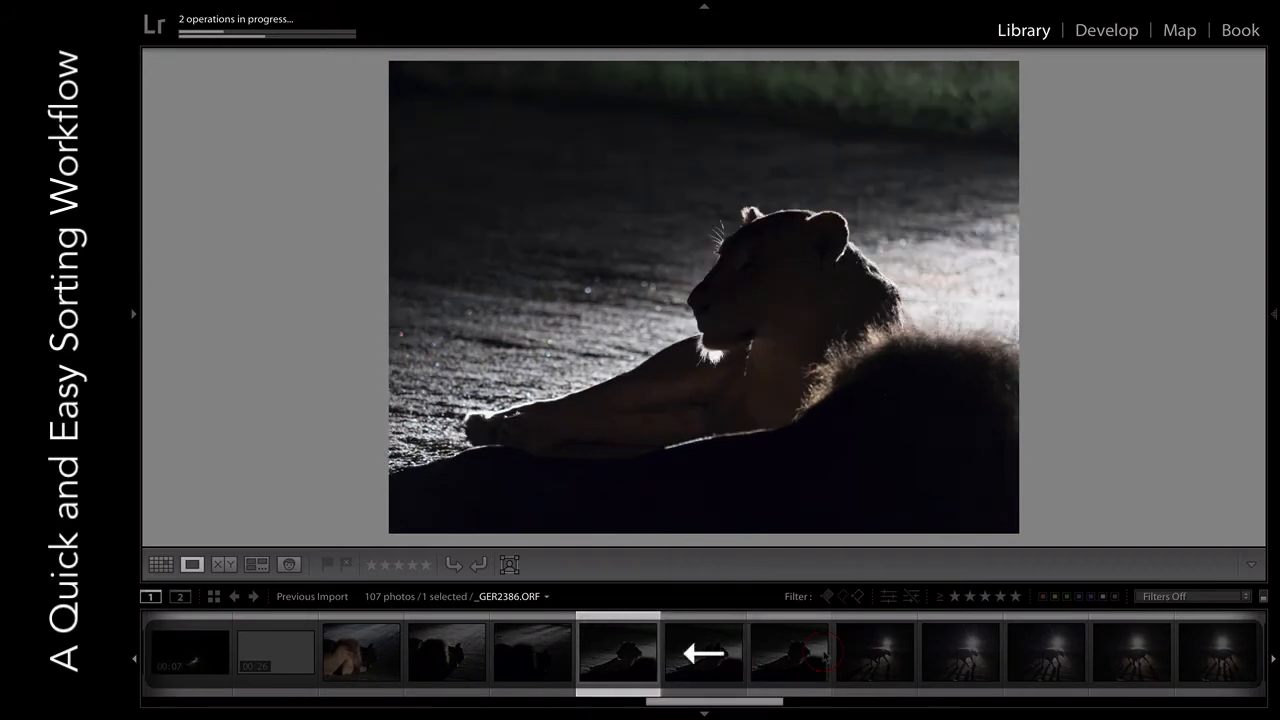
key("6")
key("Right")
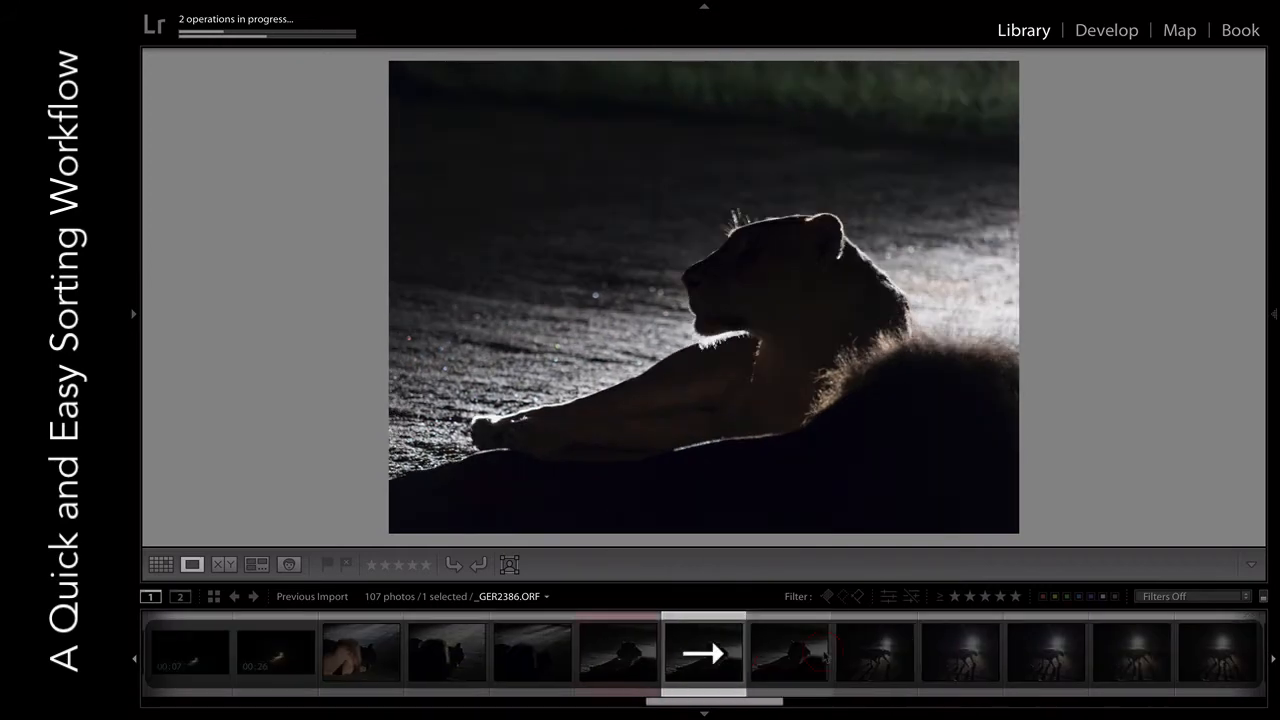
key("Right")
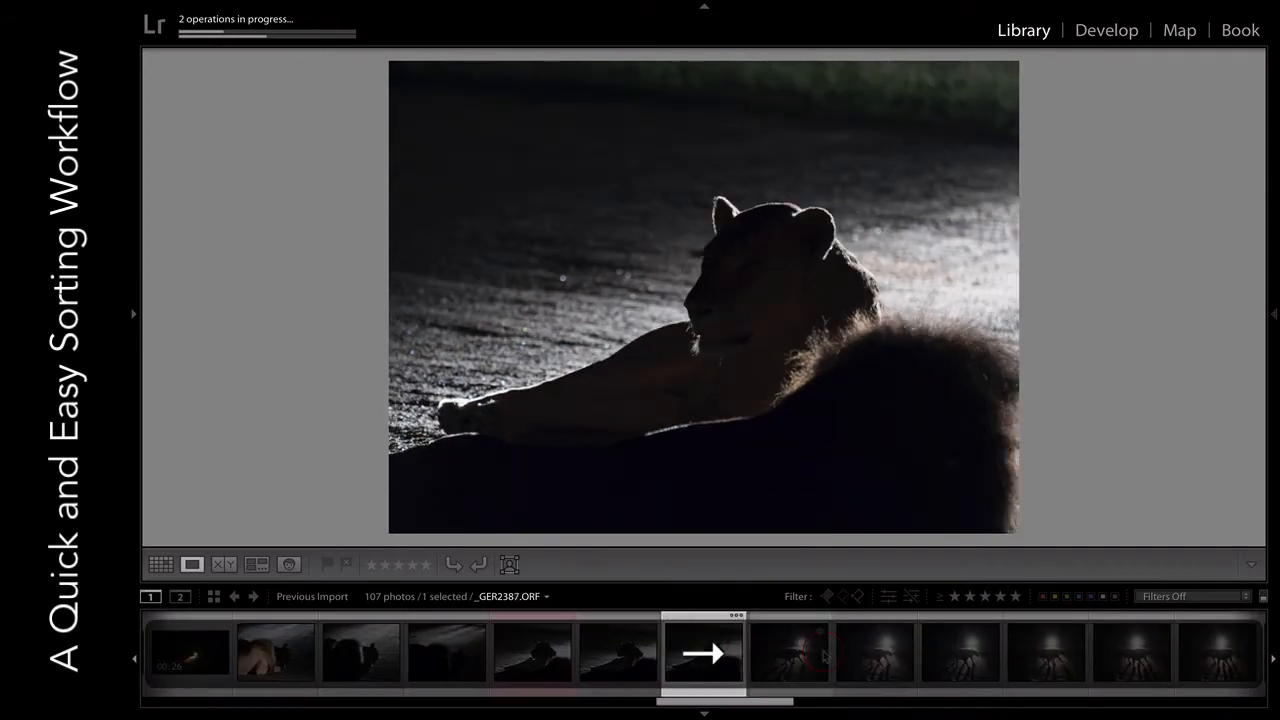
- Compare the first silhouettes of lions walking past the headlight and label _GER2390 red
key("Right")
key("Right")
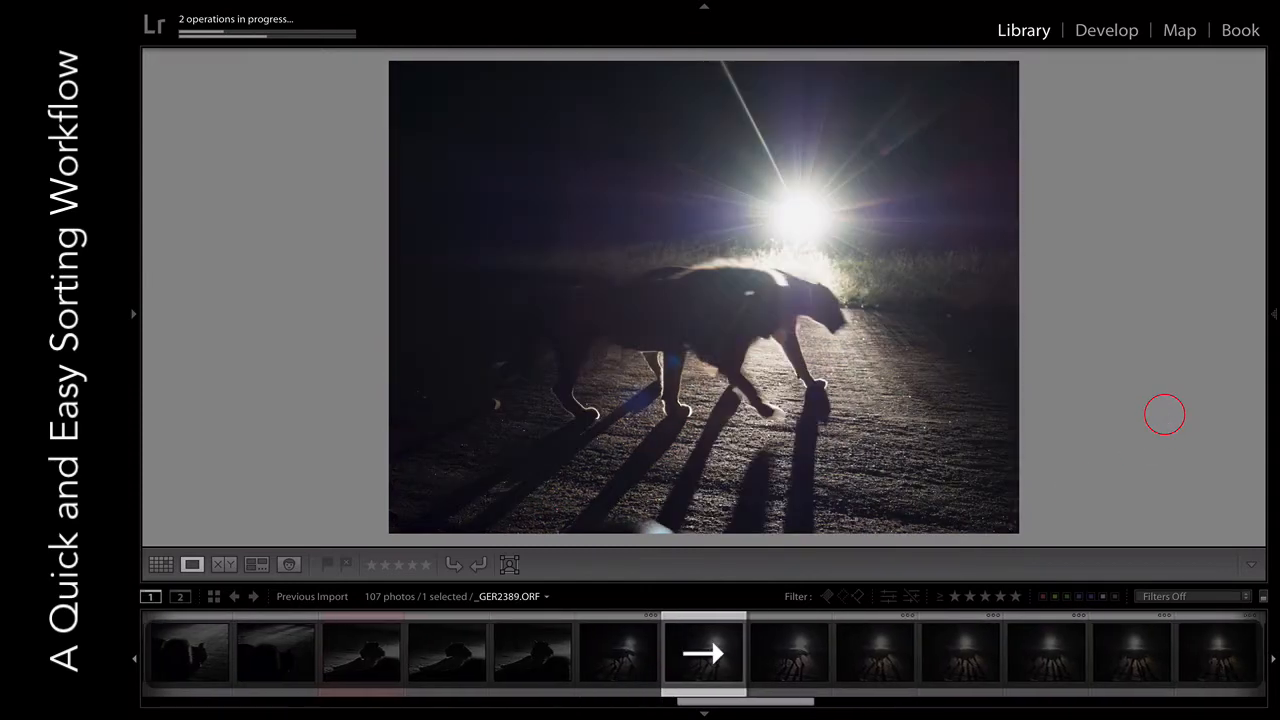
key("Right")
key("Left")
key("Right")
key("6")
key("Right")
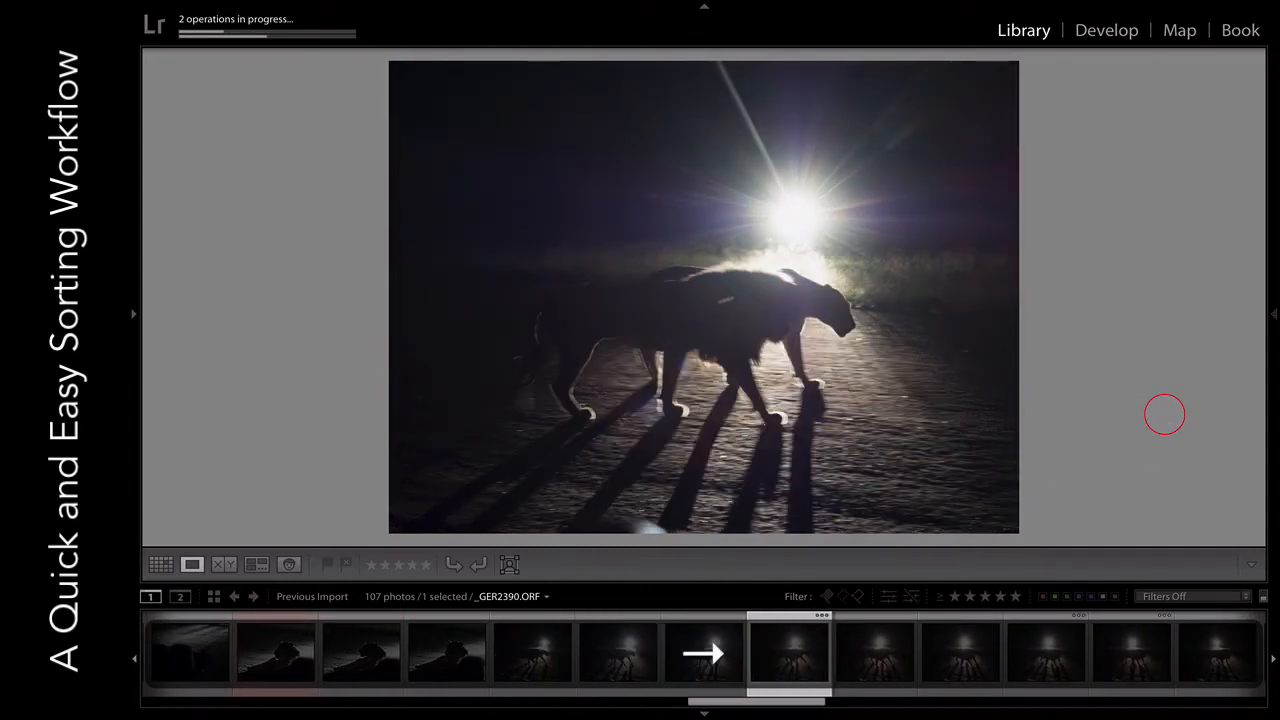
key("Right")
key("6")
- Continue through the walking-lion silhouettes and label _GER2395 red
key("Right")
key("Right")
key("Right")
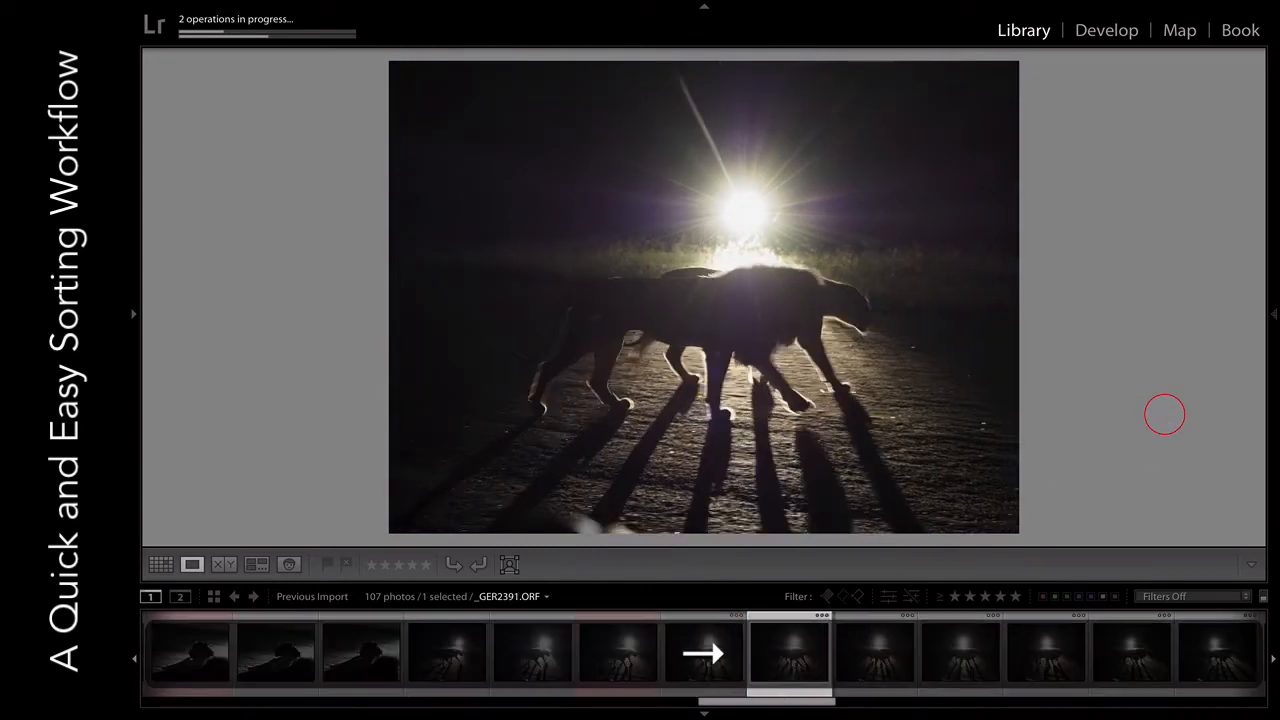
key("Right")
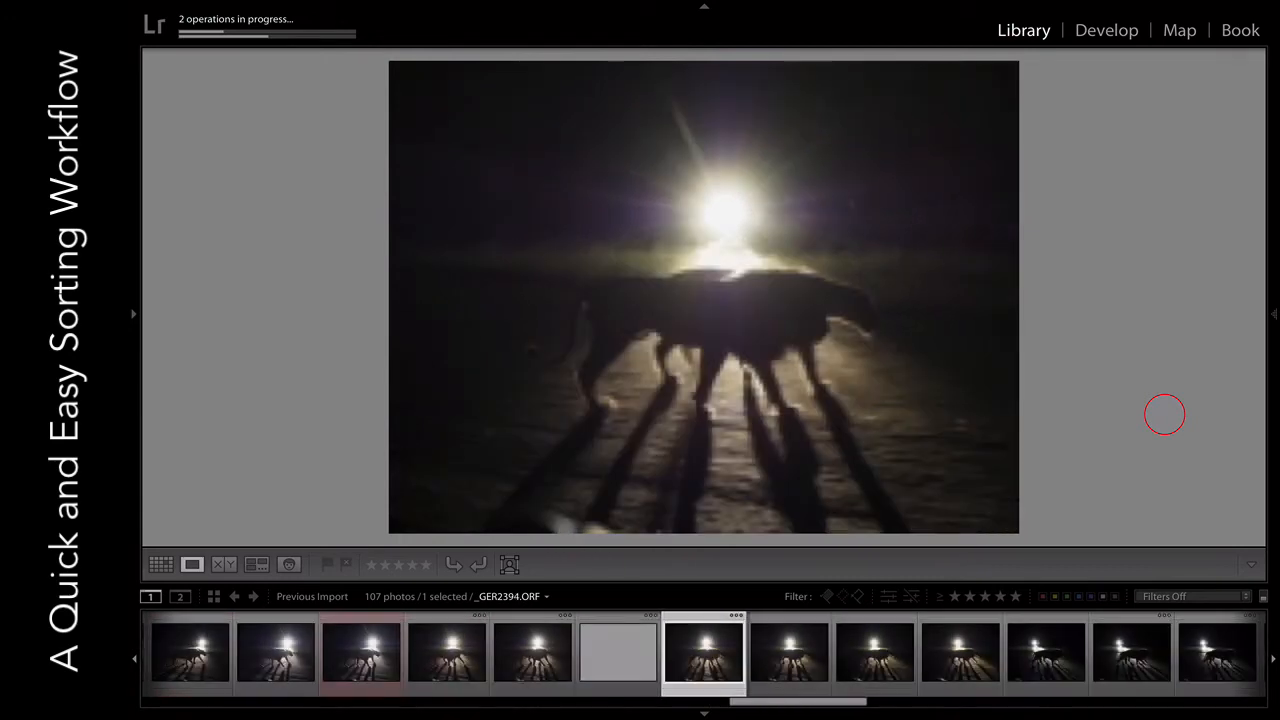
key("6")
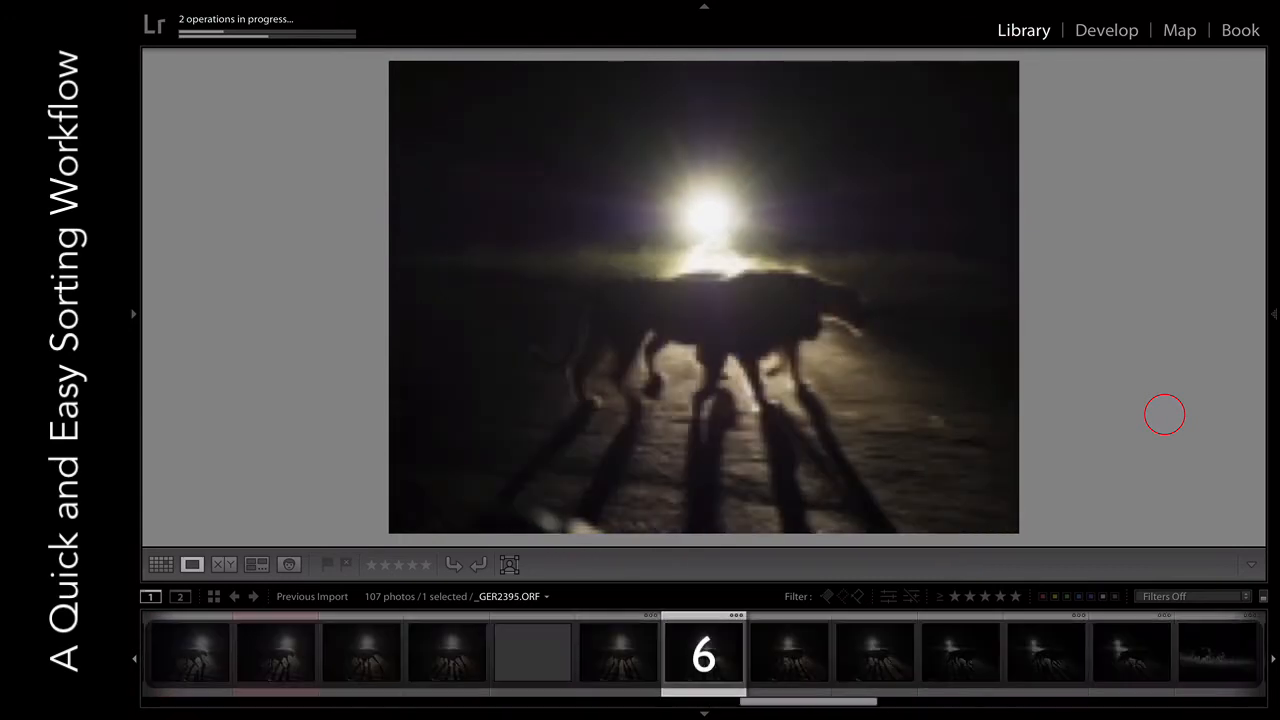
- Review the remaining walking-lion silhouettes and the night grassland animal shots up to the black frame _GER2404
key("Right")
key("Right")
key("Right")
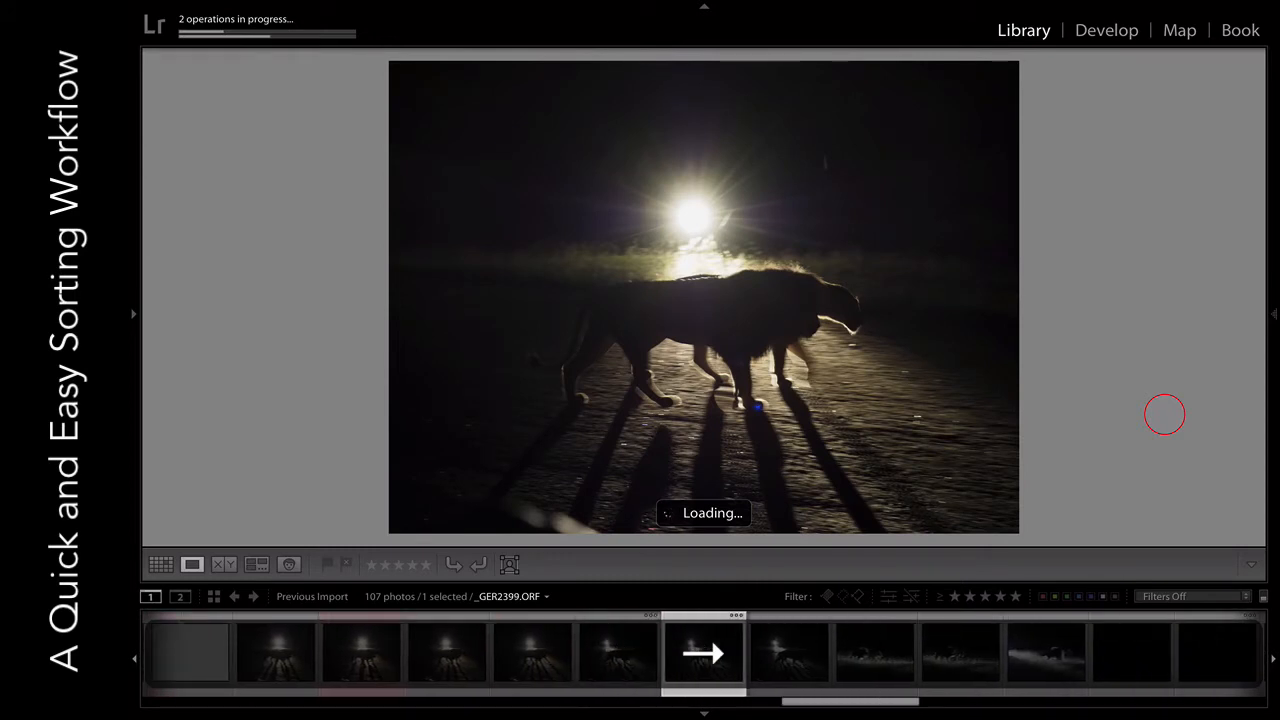
key("Right")
key("Left")
key("Right")
key("Right")
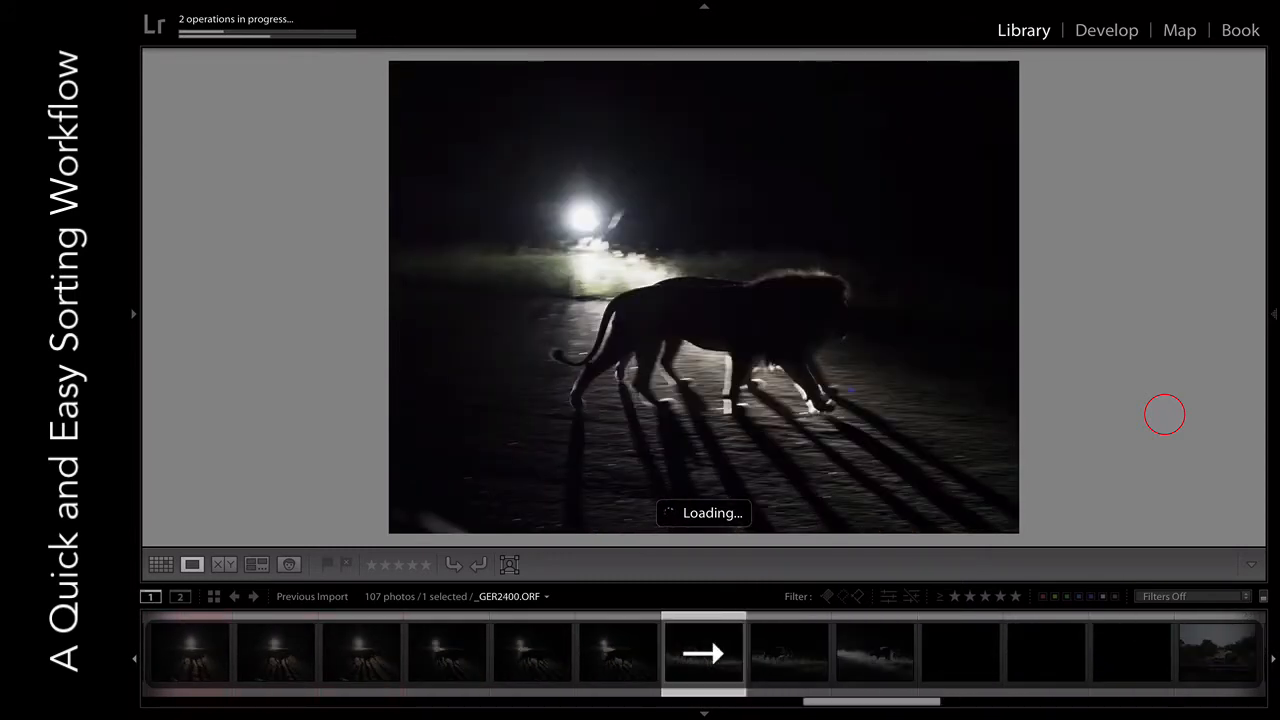
key("Right")
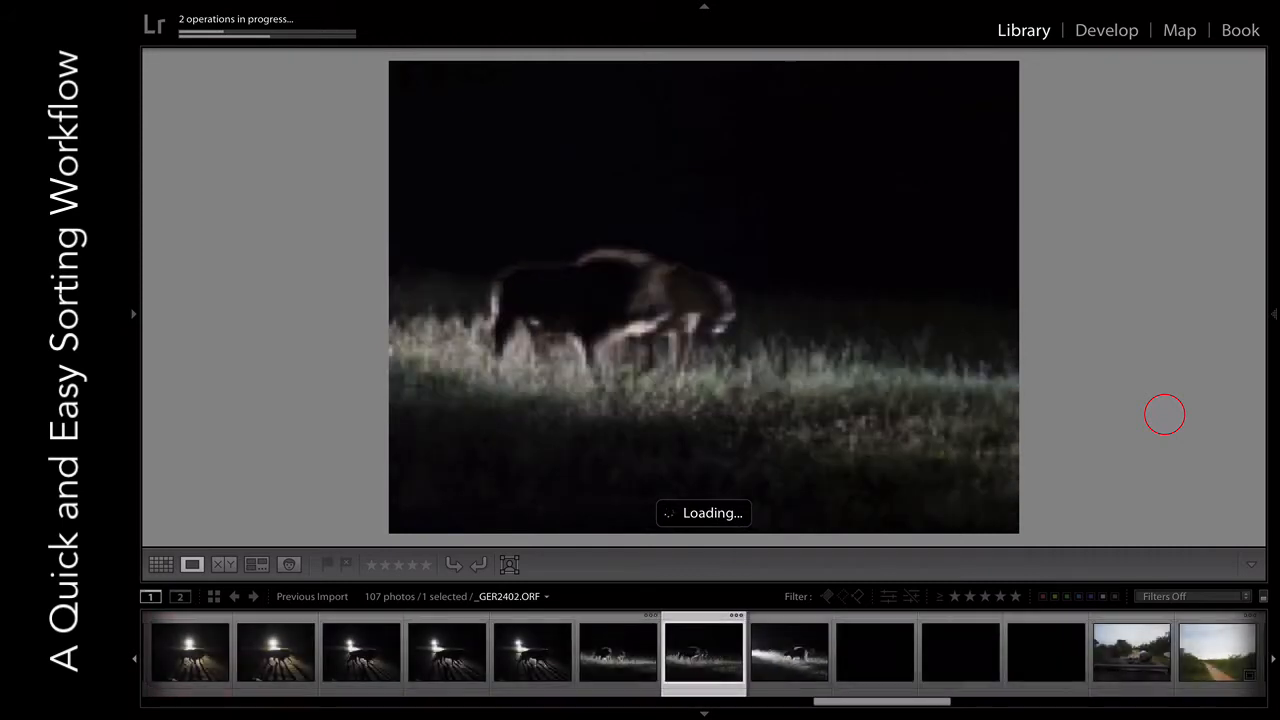
key("Right")
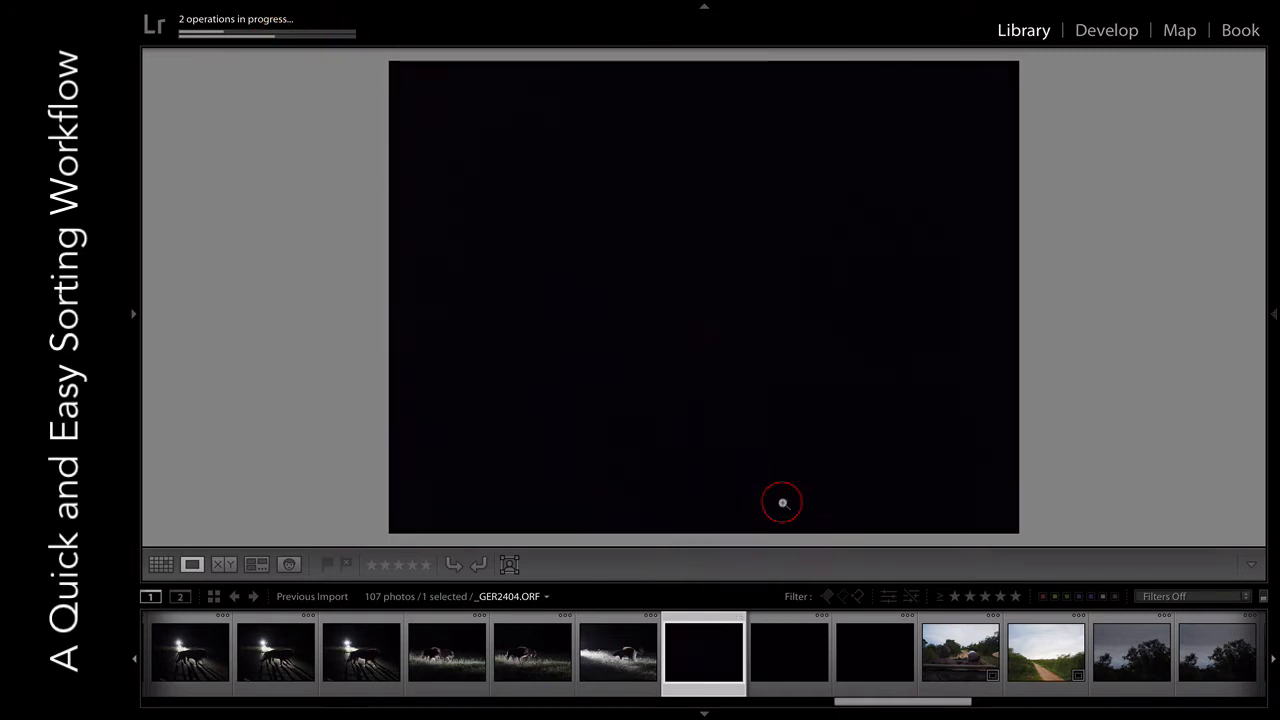
- Flag the three black frames starting at _GER2404 as rejected
key("x")
key("x")
key("x")
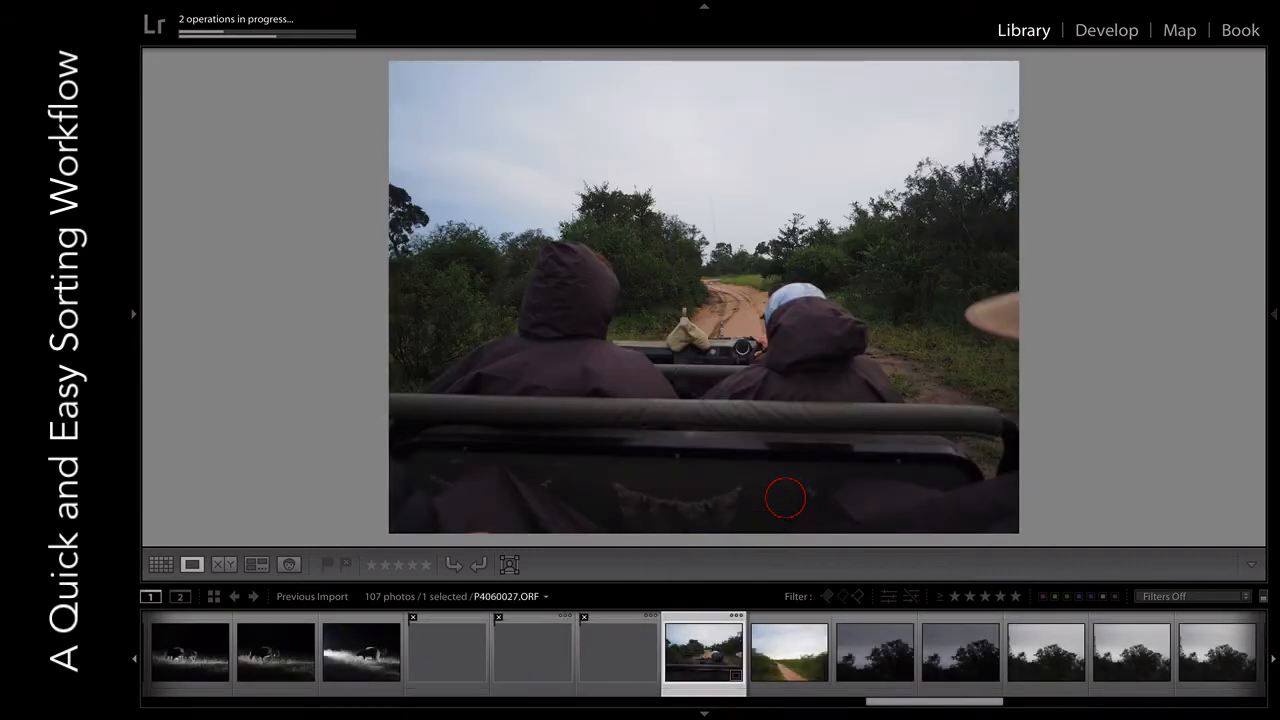
- Label the safari vehicle shot P4060027 yellow and the antelope silhouette _GER2407 red
key("7")
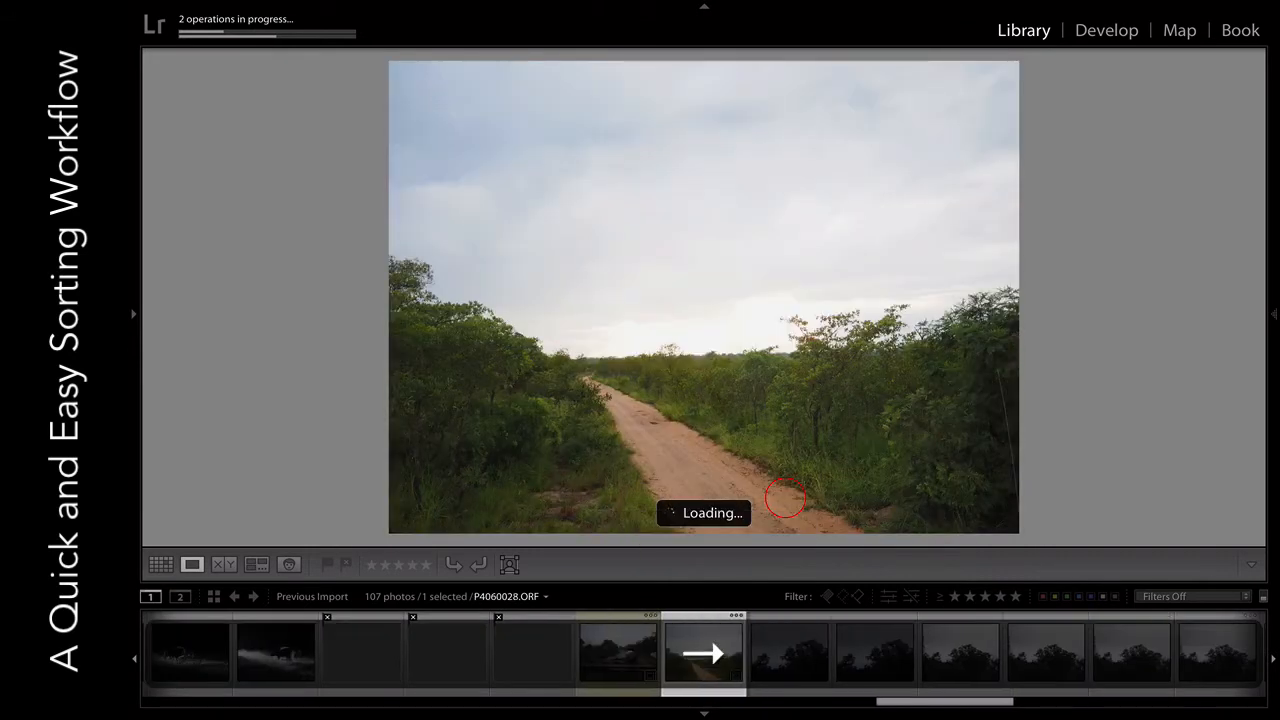
key("Right")
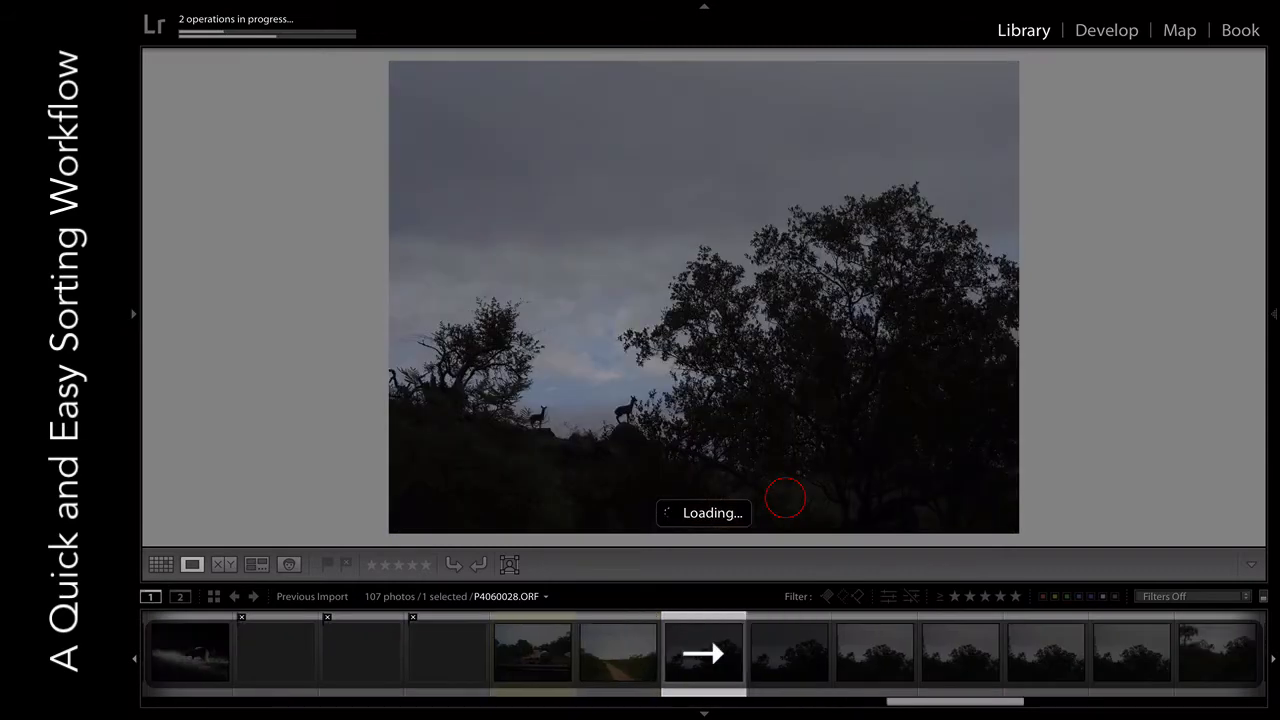
key("Right")
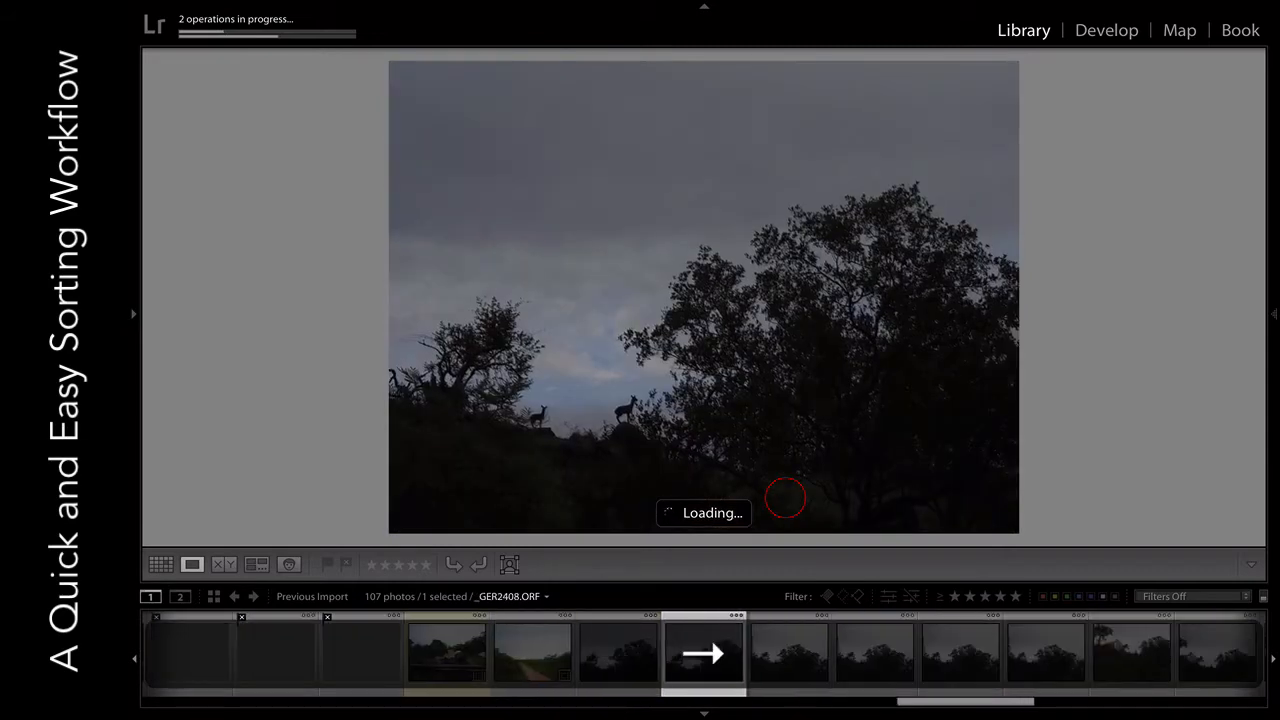
key("Left")
key("6")
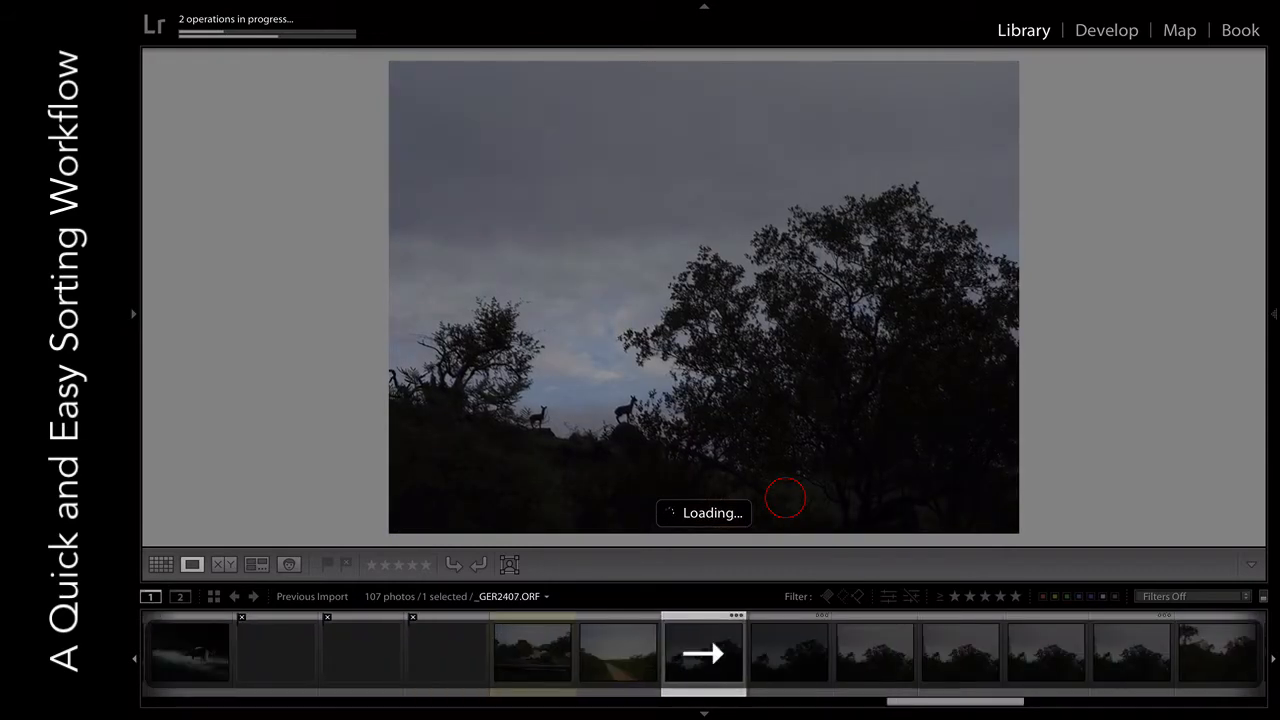
- Go through the wider antelope hilltop shots and label _GER2409 and _GER2413 red
key("Right")
key("Right")
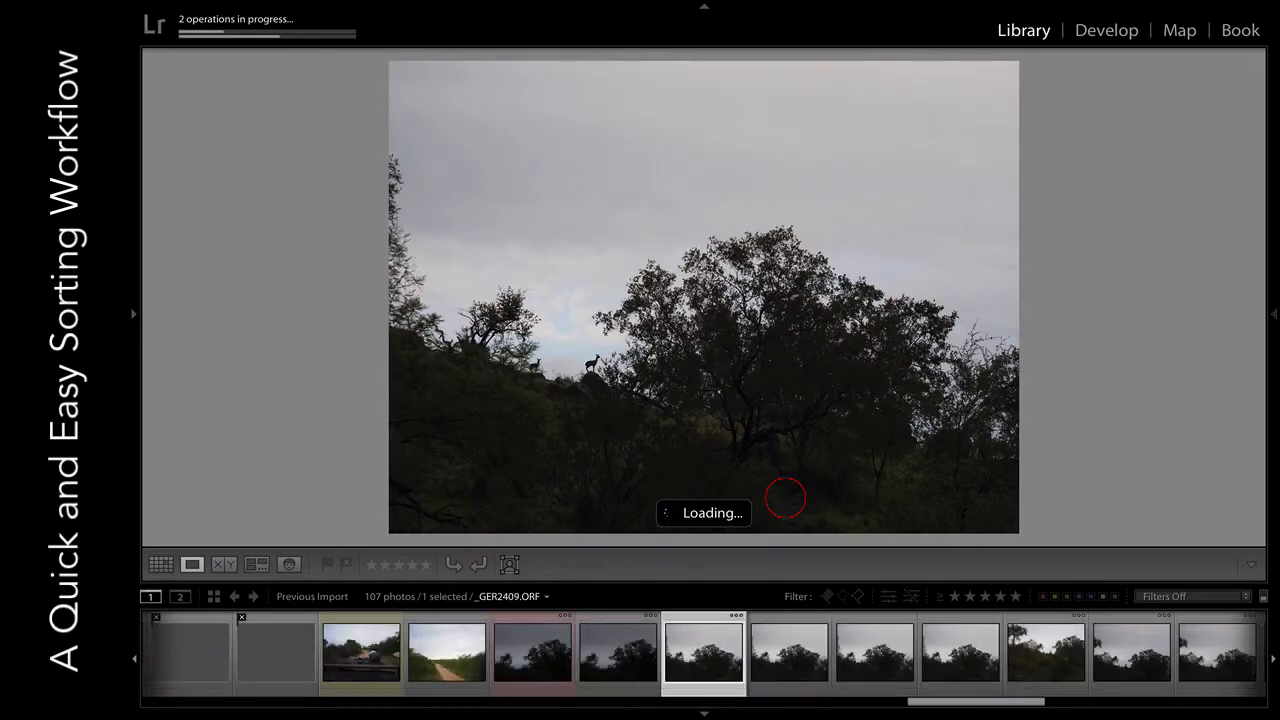
key("6")
key("Right")
key("Right")
key("Right")
key("Right")
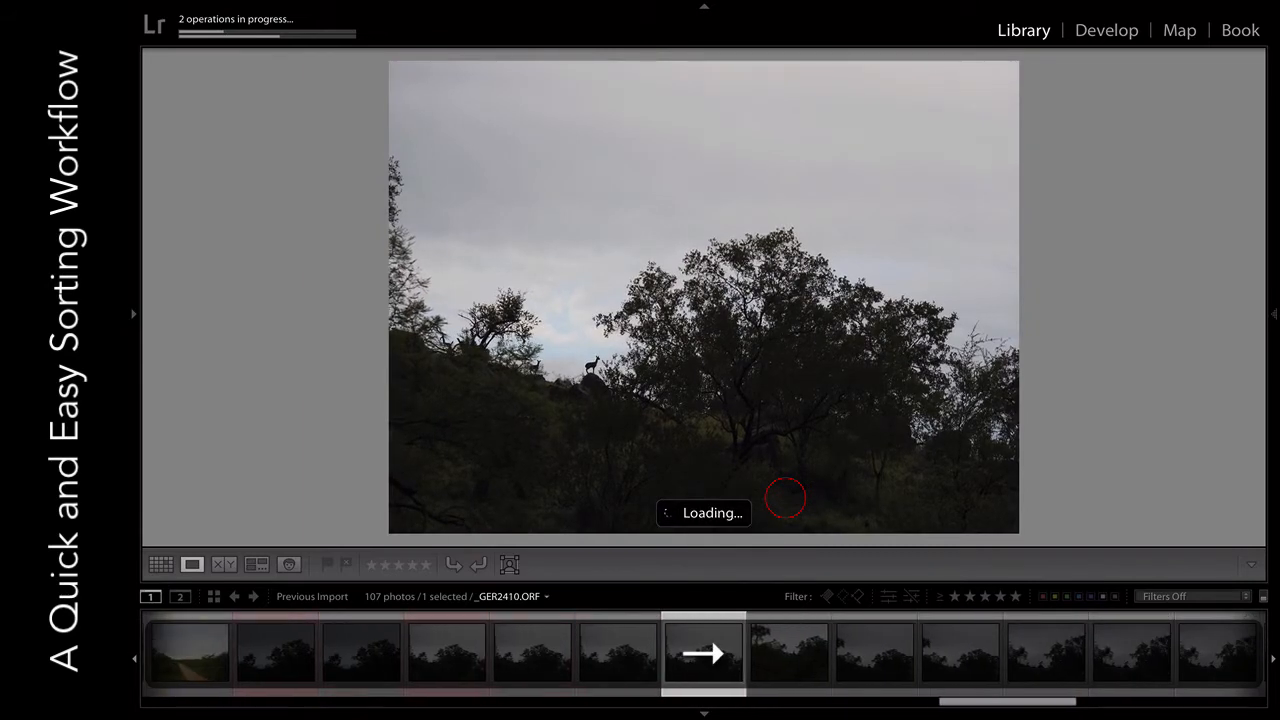
key("6")
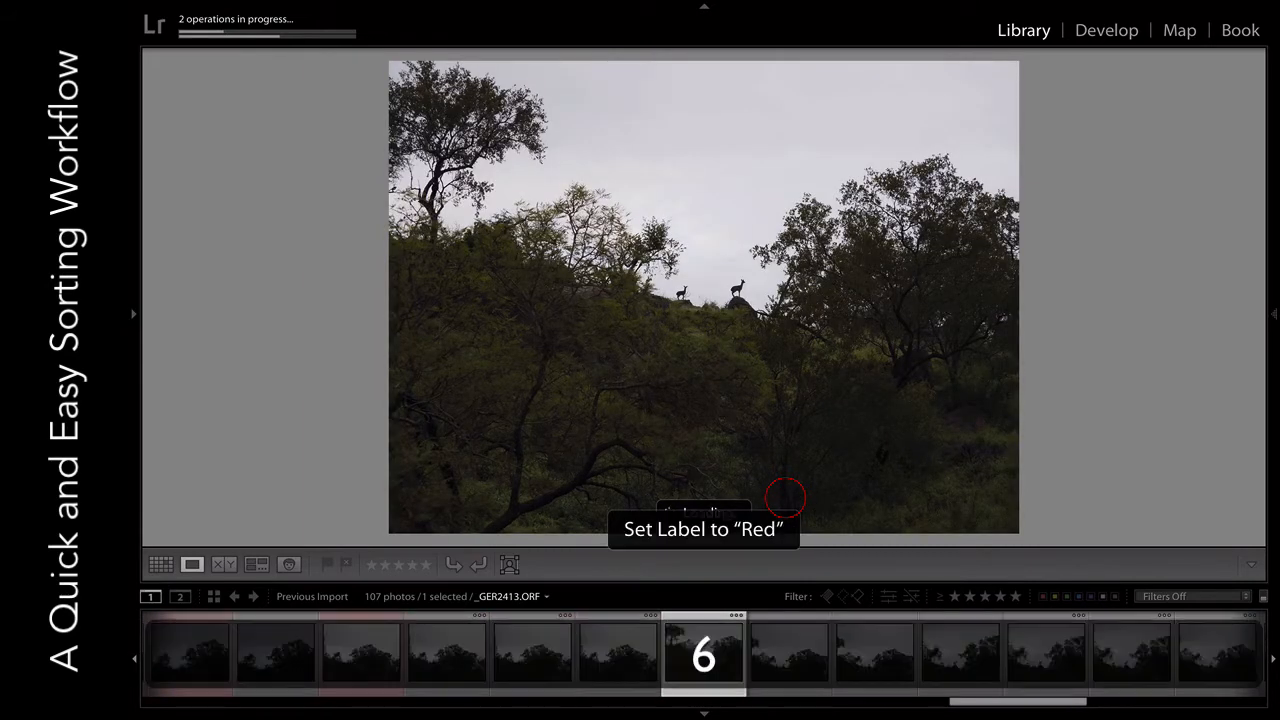
- Compare the following antelope silhouettes and label _GER2414 and _GER2416 red
key("Right")
key("Right")
key("Left")
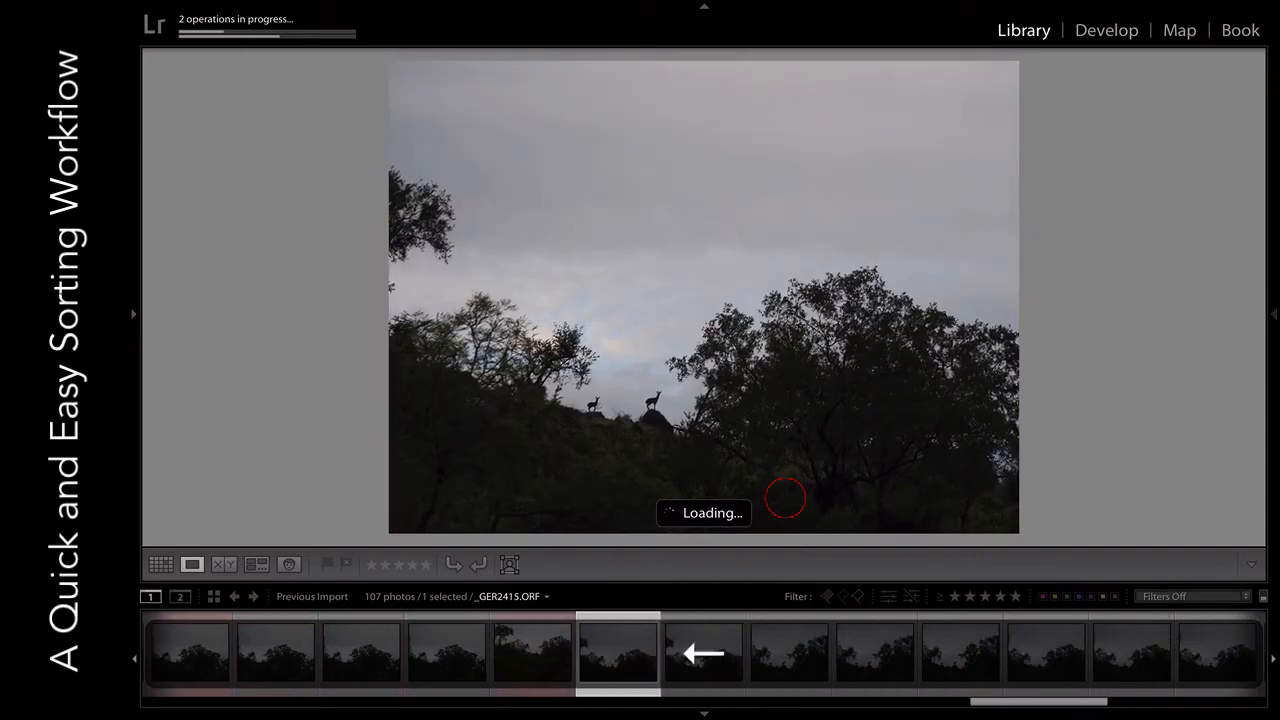
key("6")
key("Right")
key("Right")
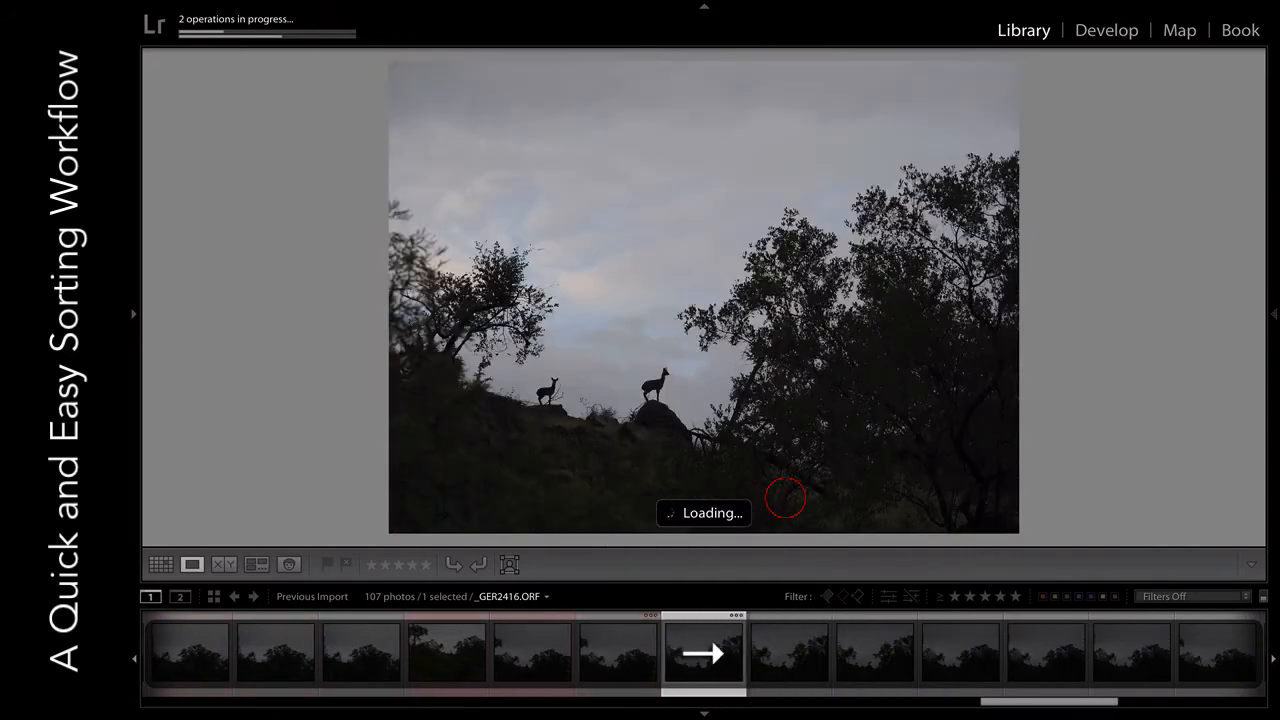
key("6")
- Review the remaining dark antelope silhouettes from _GER2417 up to the brighter hillside shots at _GER2428
key("Right")
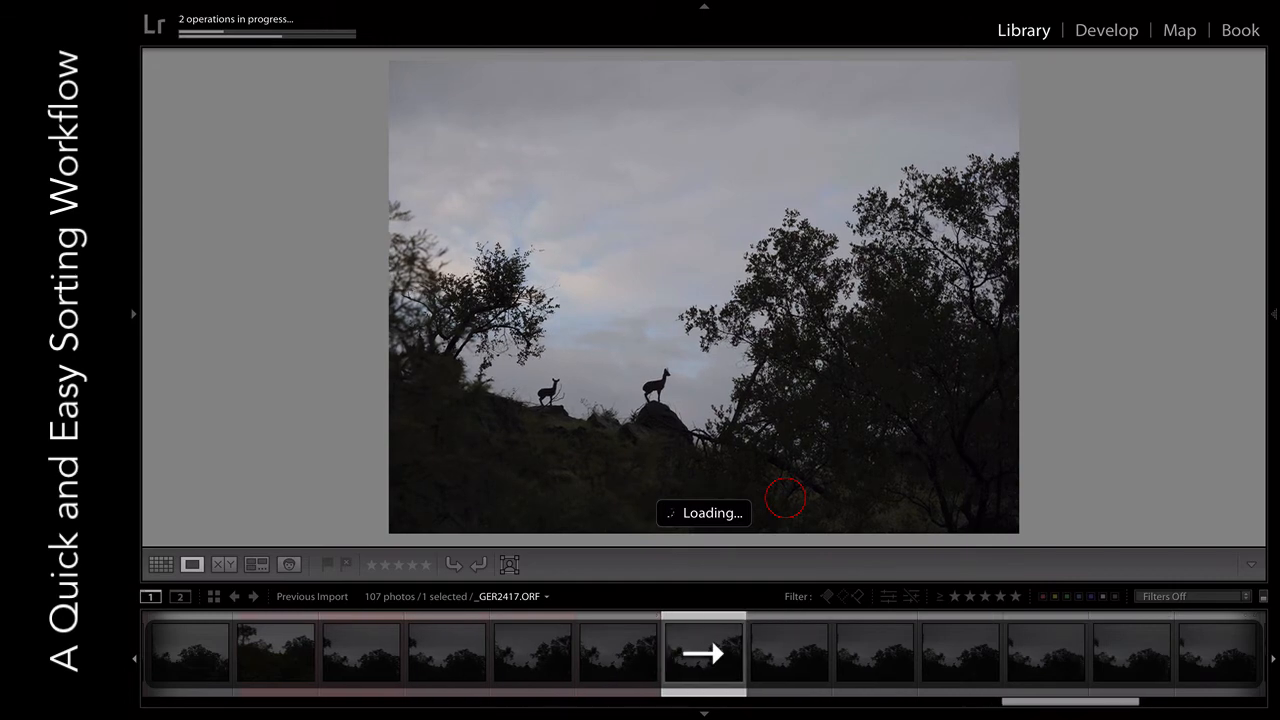
key("Right")
key("Right")
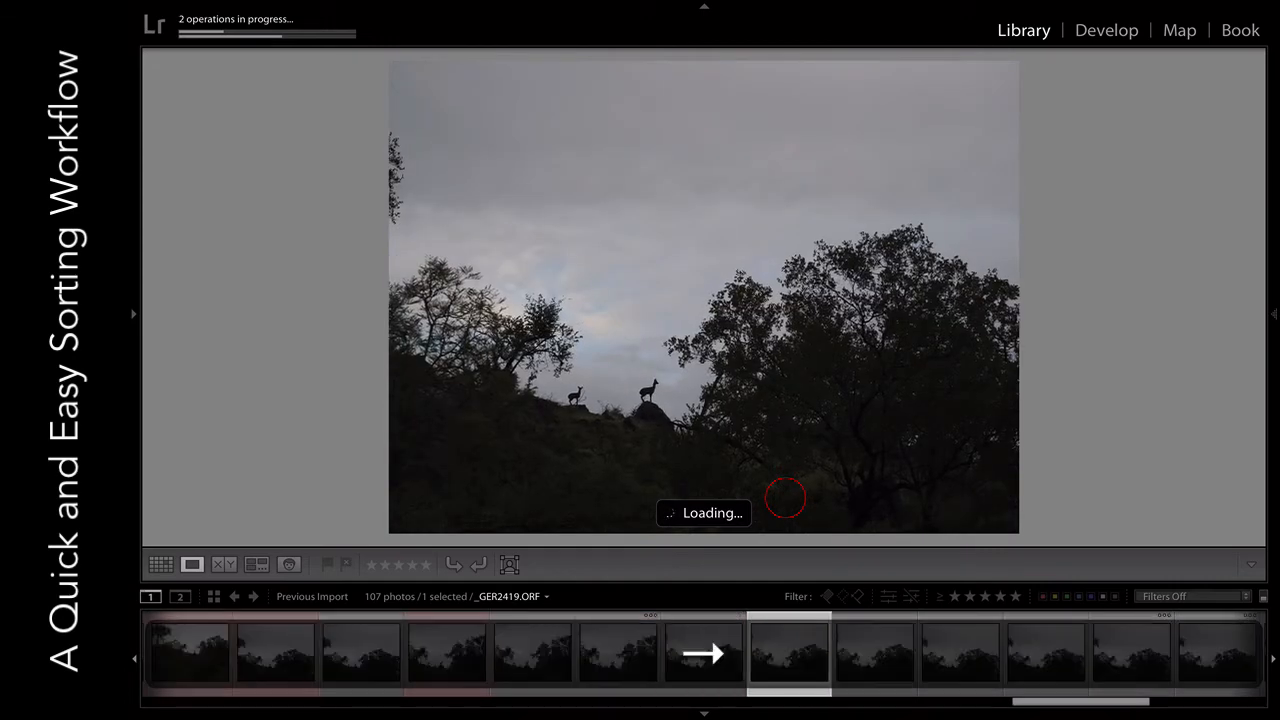
key("Right")
key("Right")
key("Right")
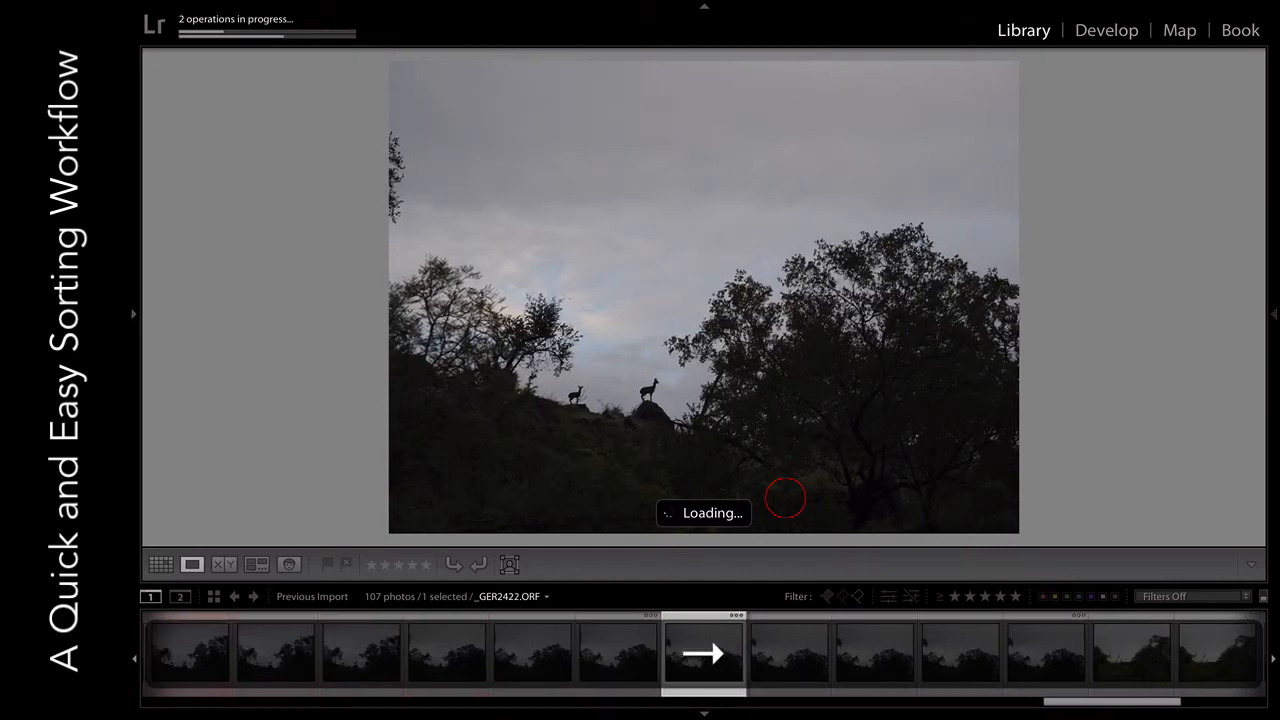
key("Right")
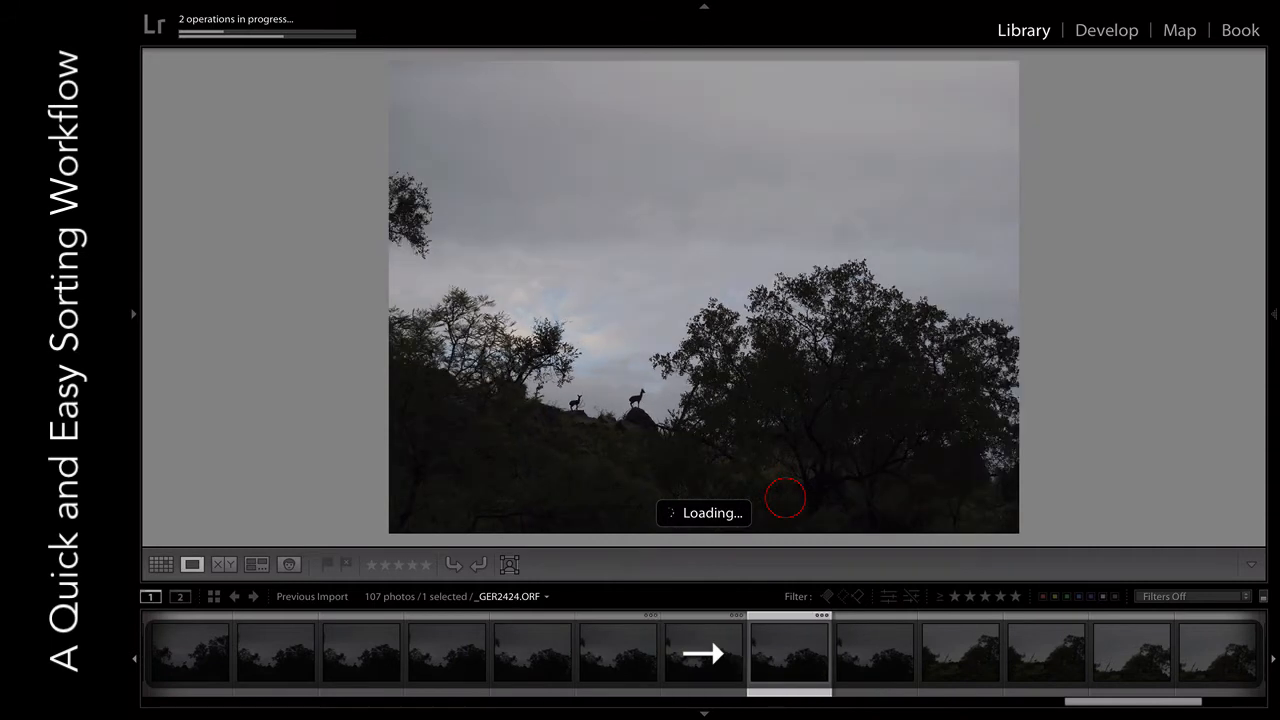
key("Right")
key("Right")
key("Right")
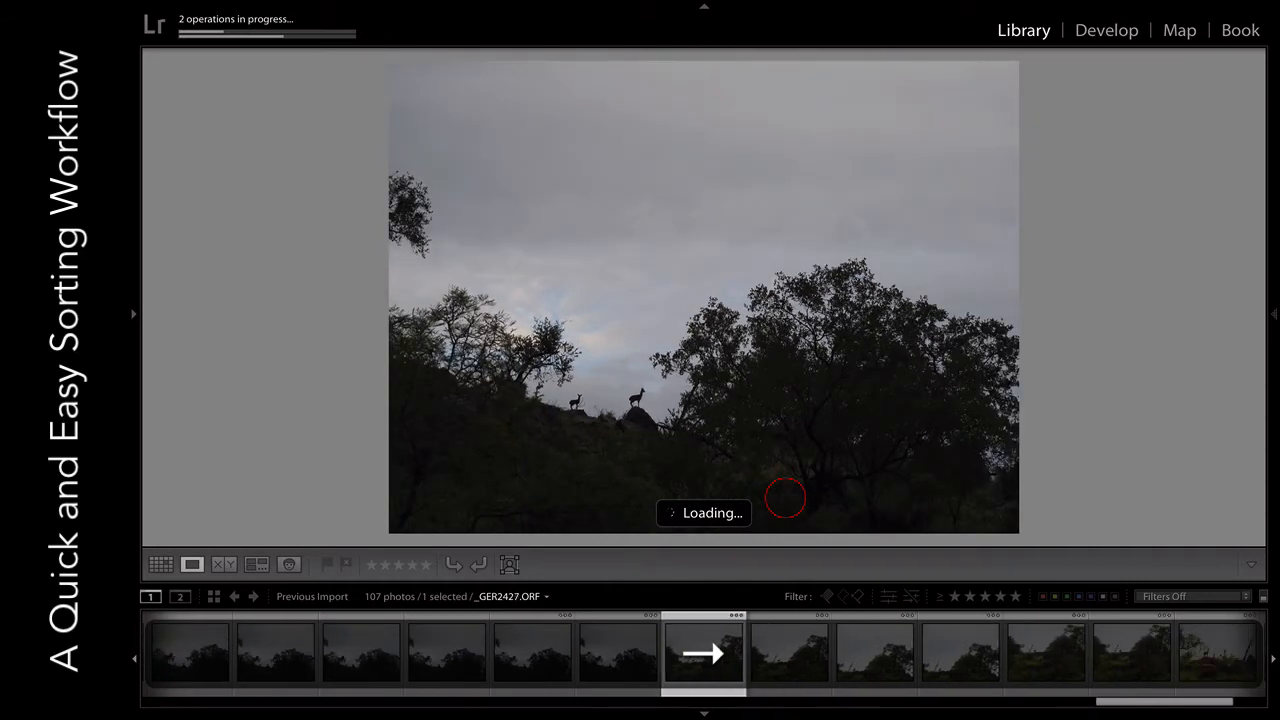
key("Right")
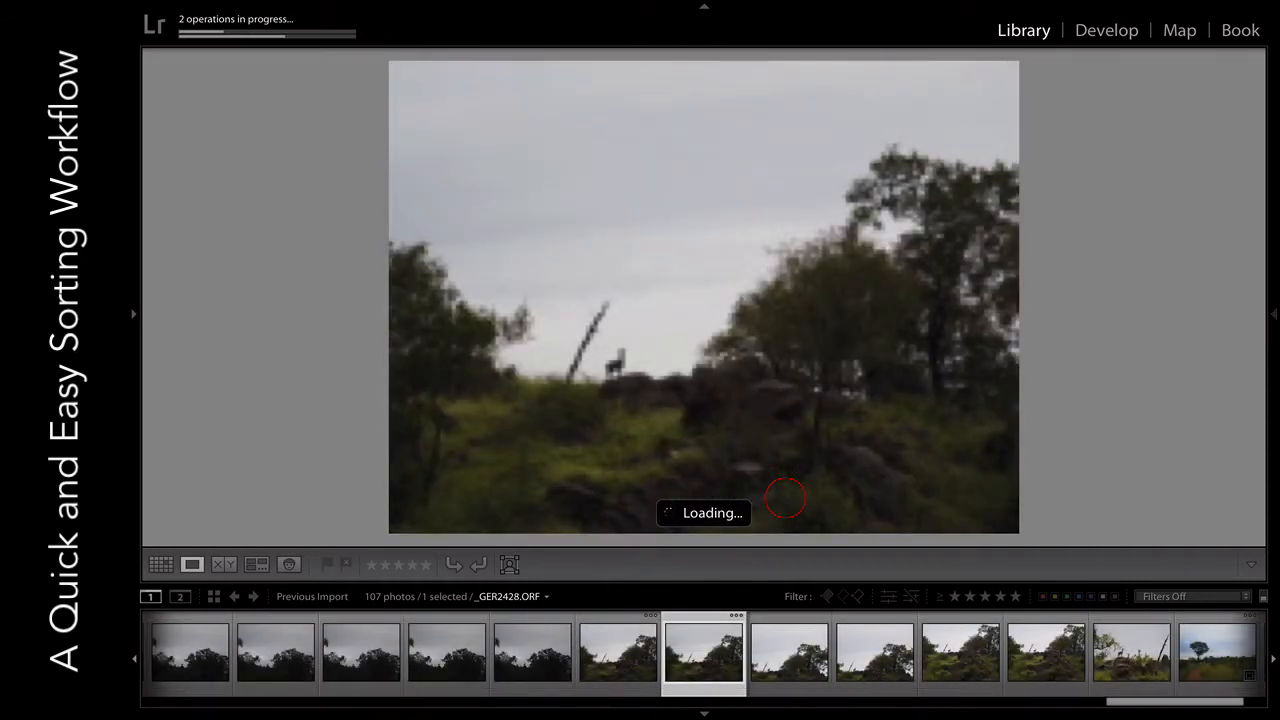
- Compare the brighter antelope shots on the rocky hill and label _GER2431 and _GER2433 red
key("Right")
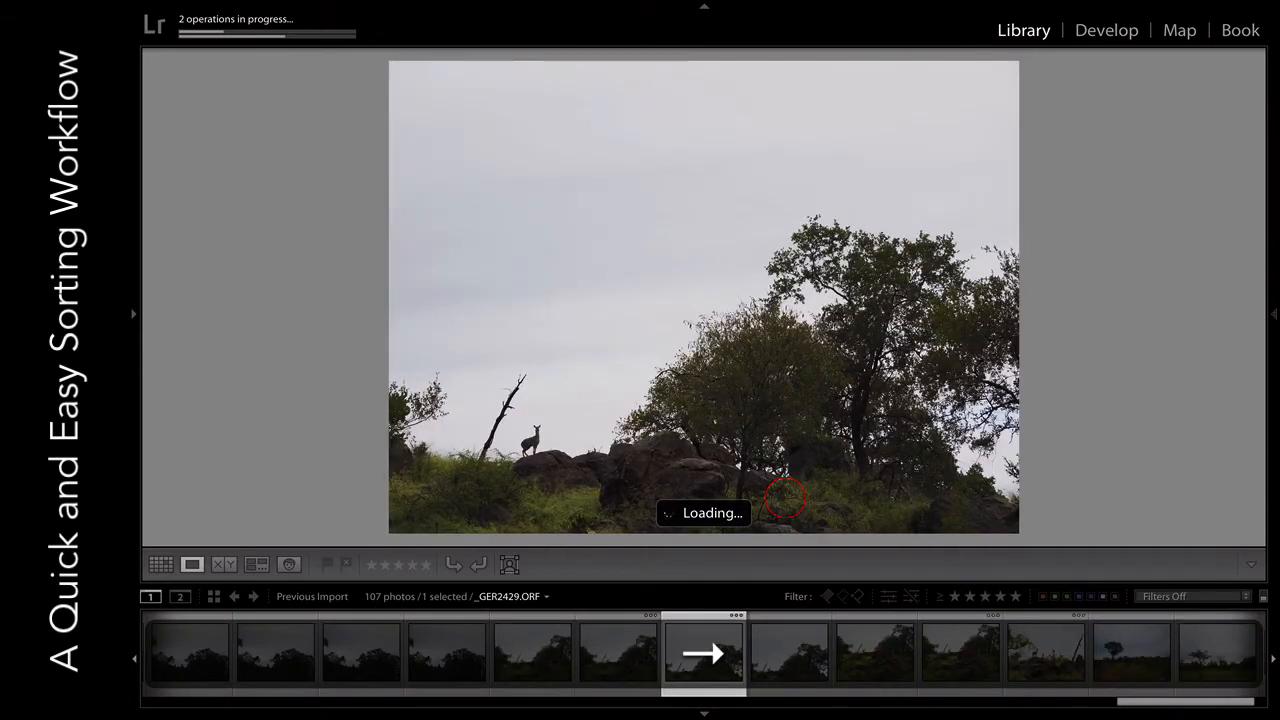
key("Right")
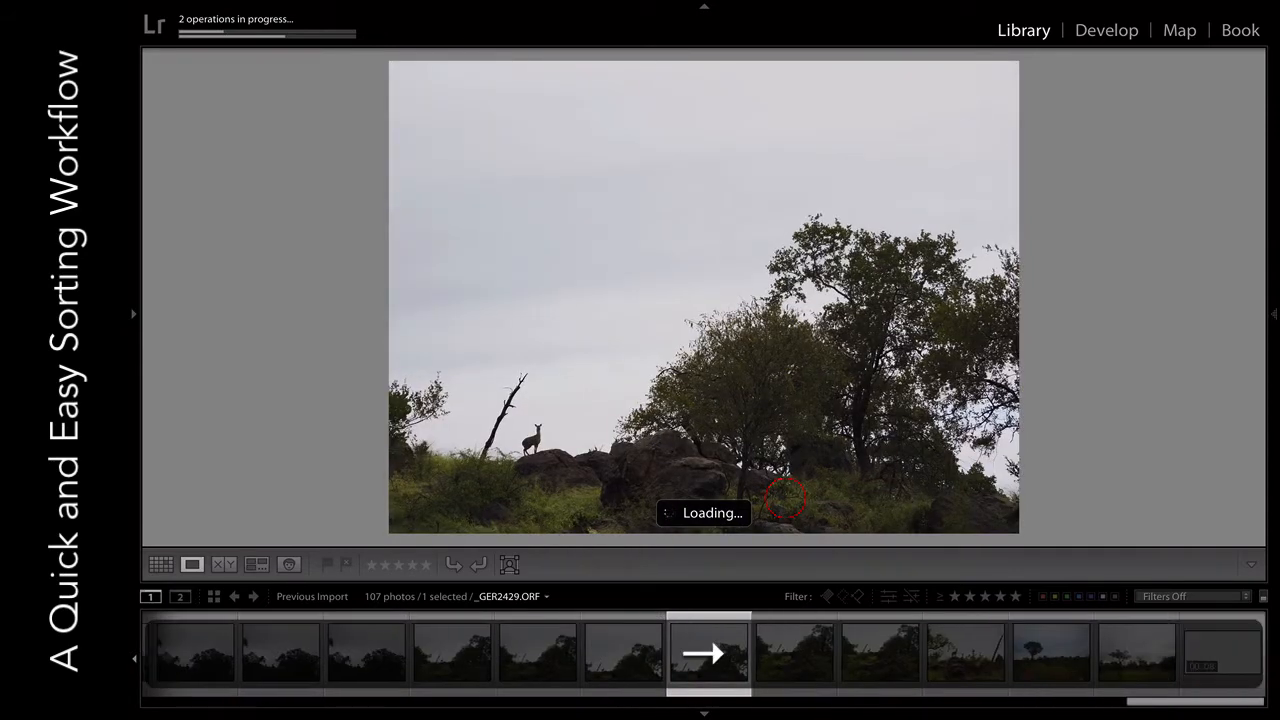
key("Right")
key("6")
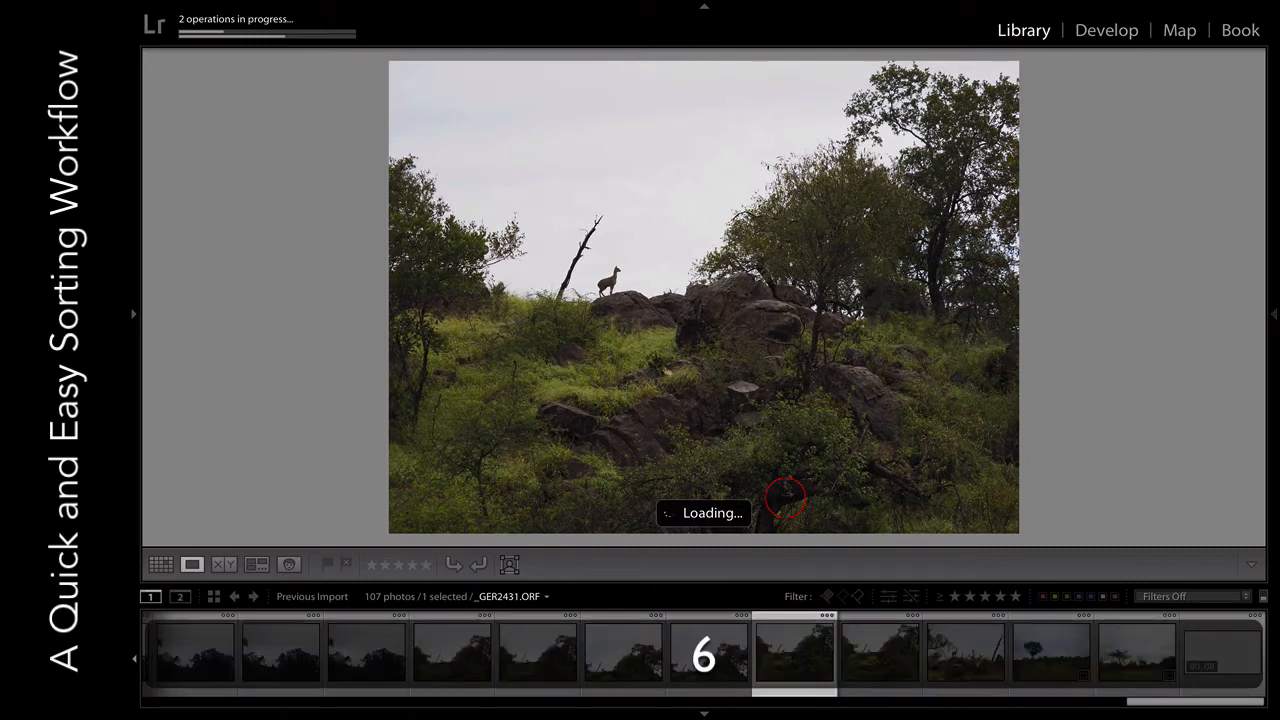
key("Right")
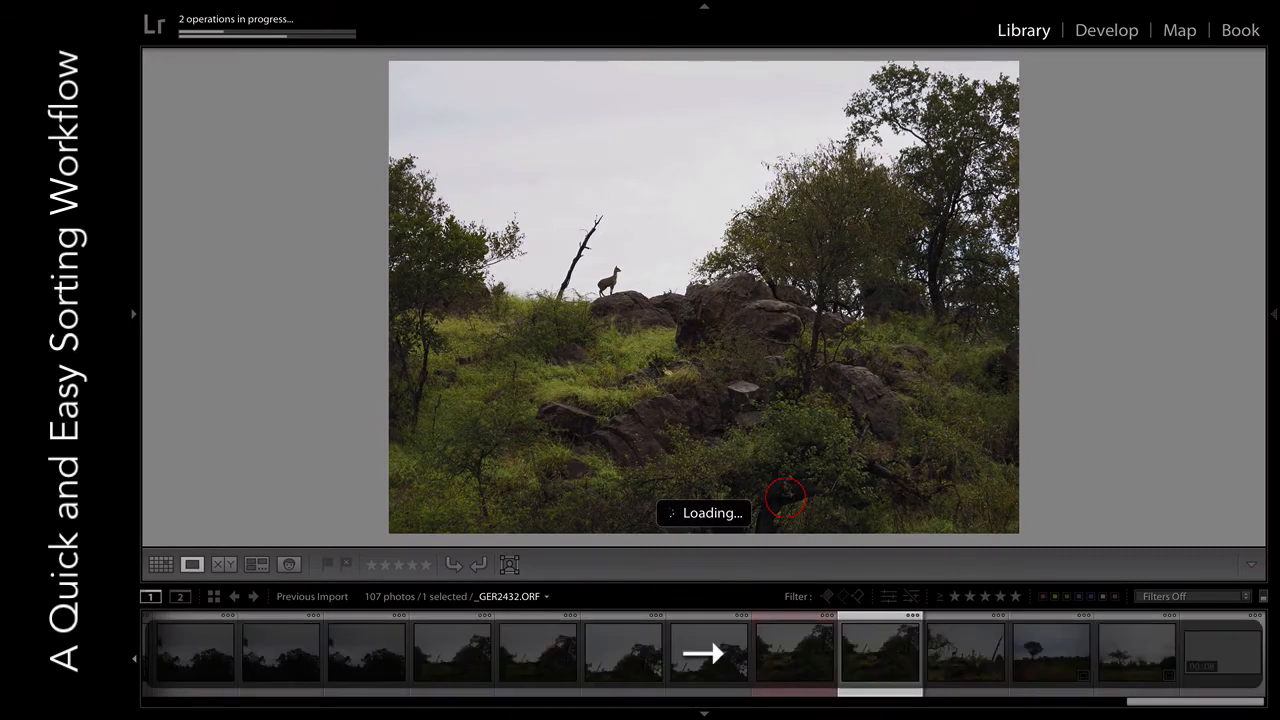
key("Right")
key("6")
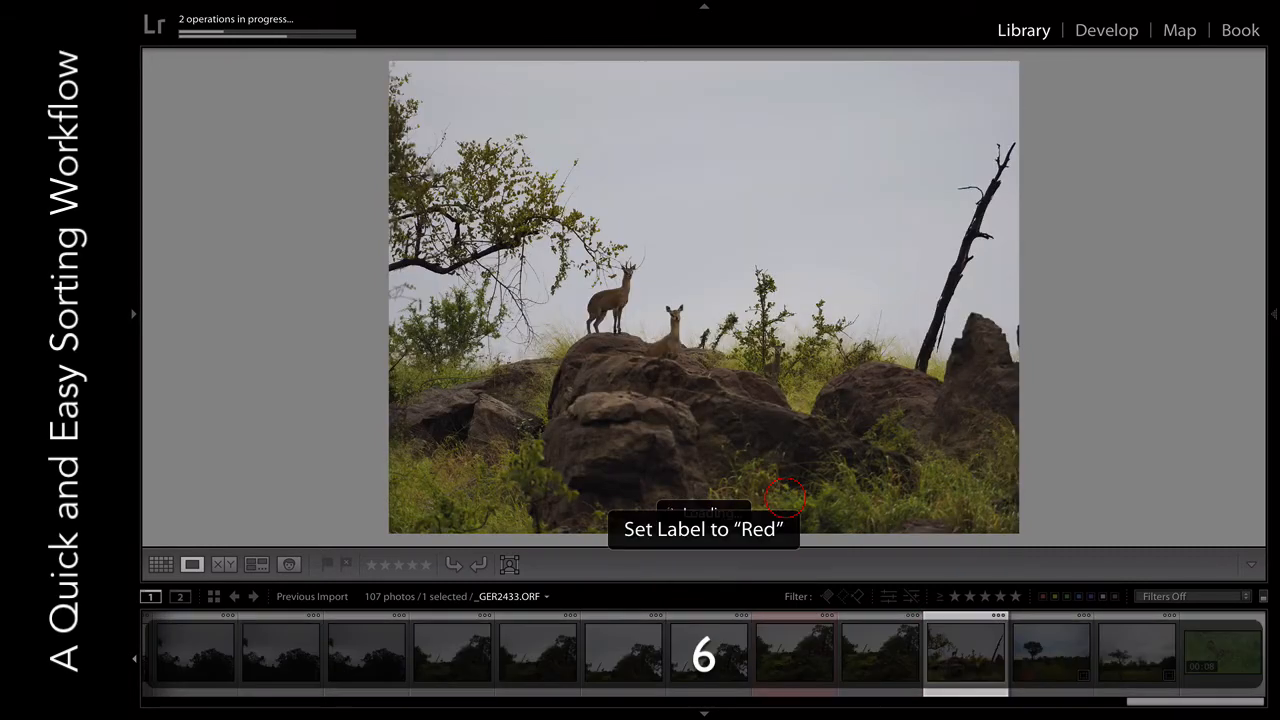
- Label the tree landscapes P4060029 and P4060030 red
key("Right")
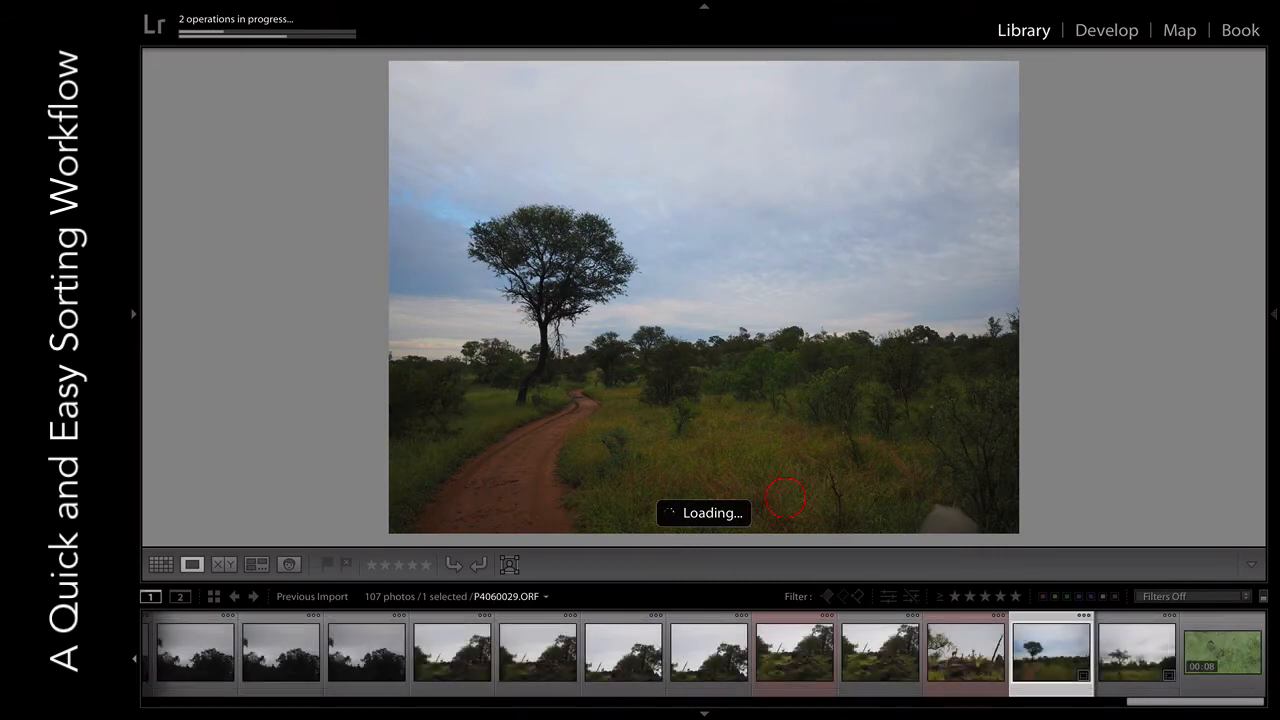
key("6")
key("Right")
key("Left")
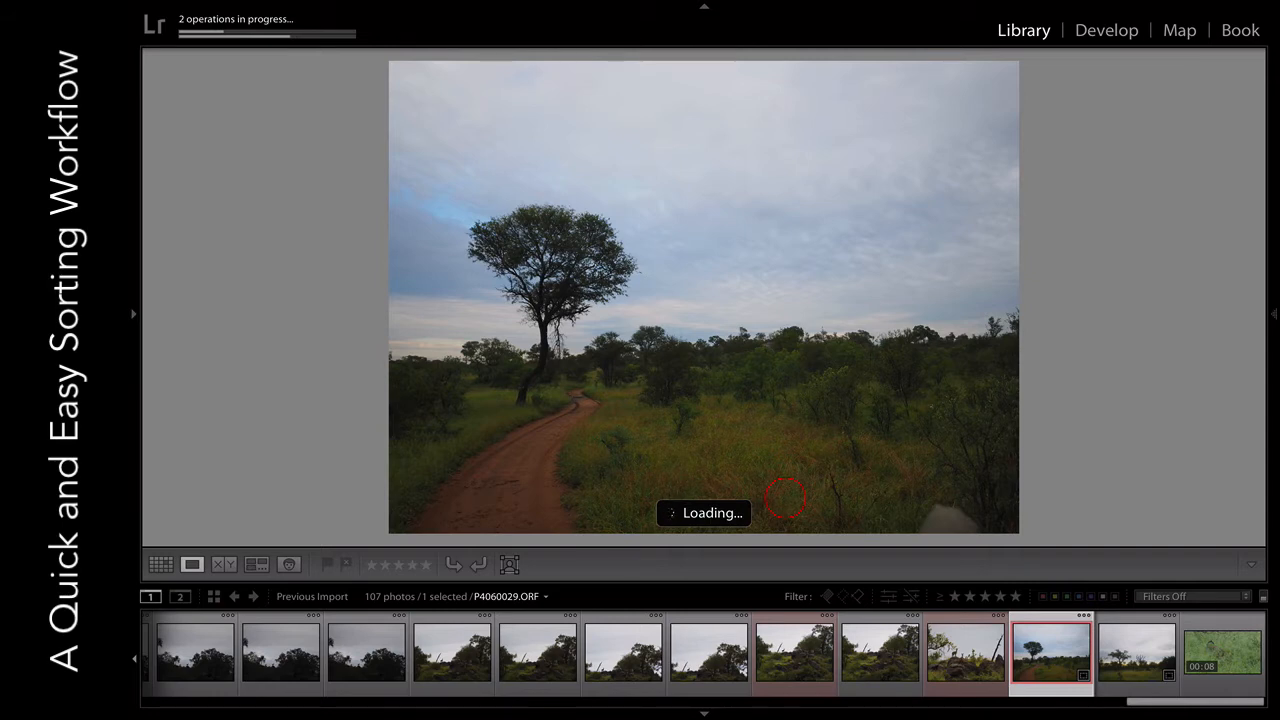
key("Right")
key("Right")
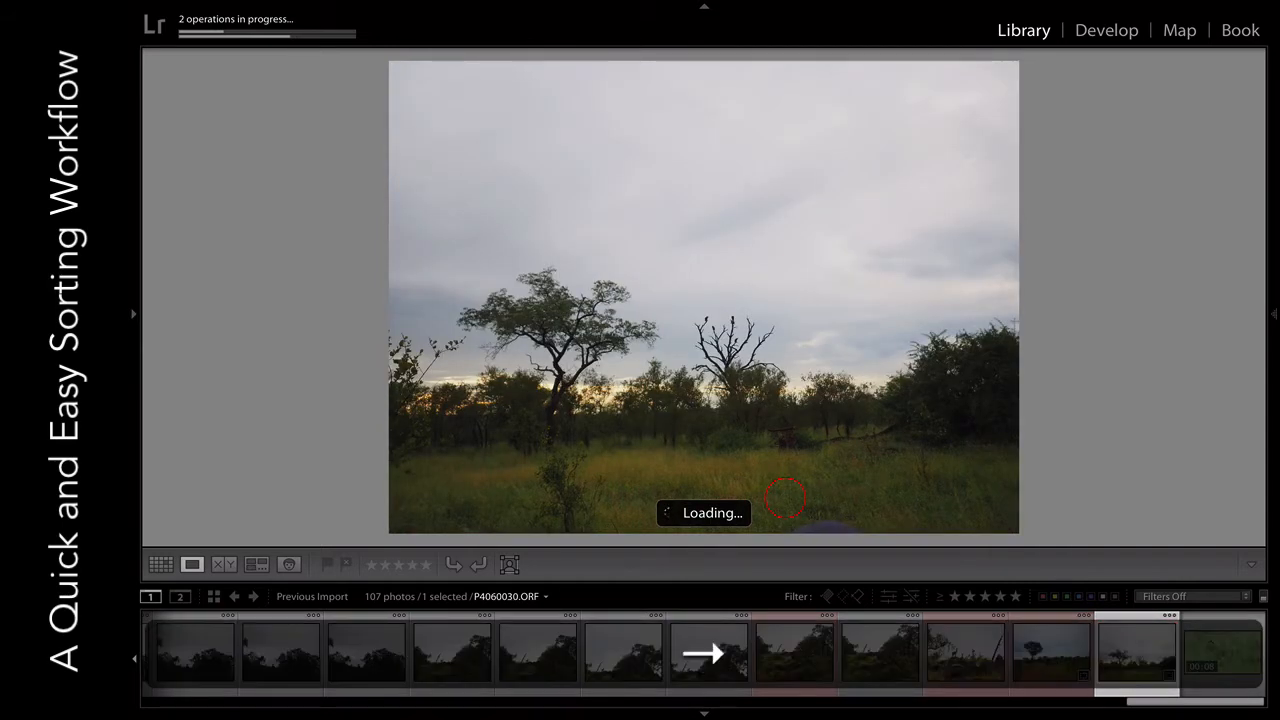
key("6")
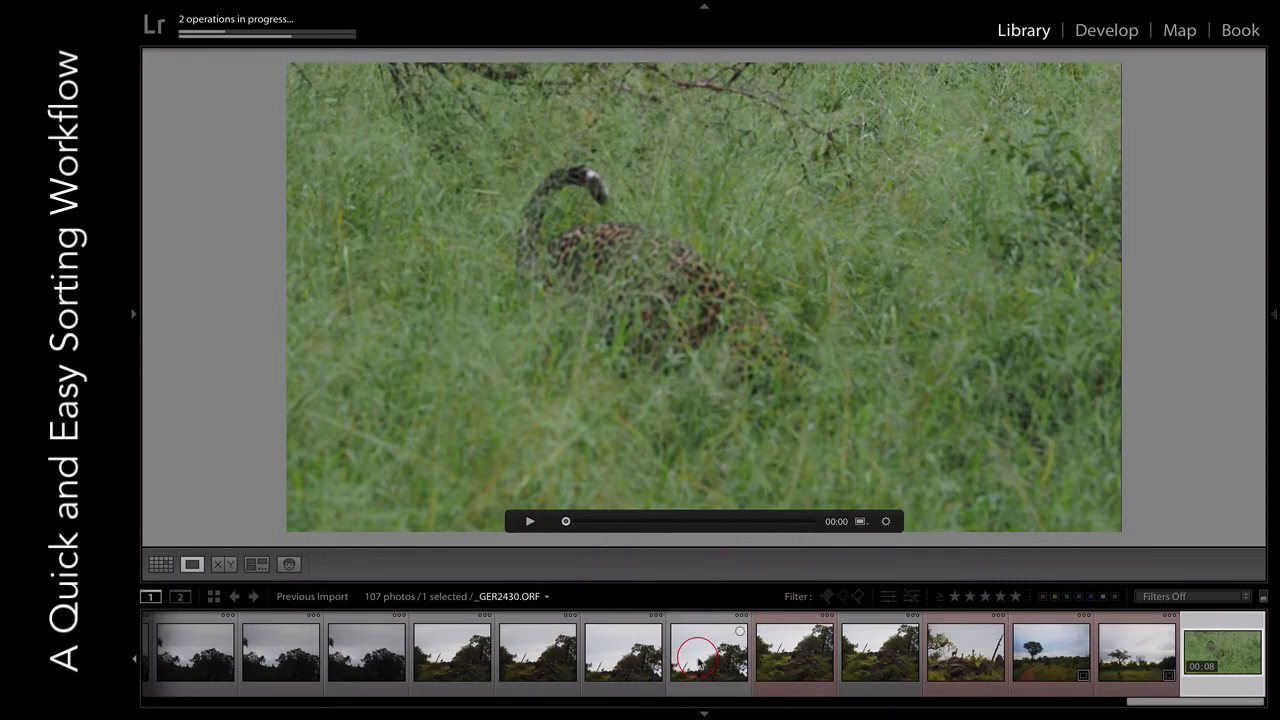
- Hide the filmstrip and show the whole import as a grid of smaller thumbnails, back at the first photos
left_click(704, 713)
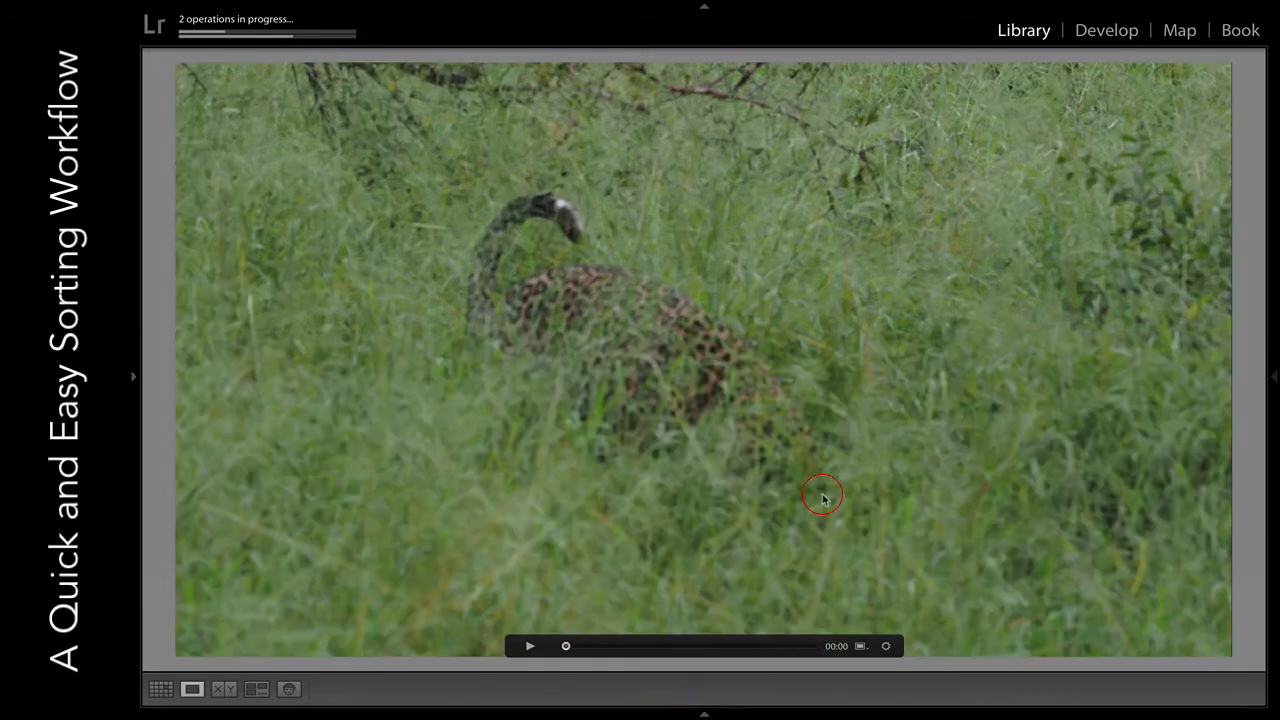
key("g")
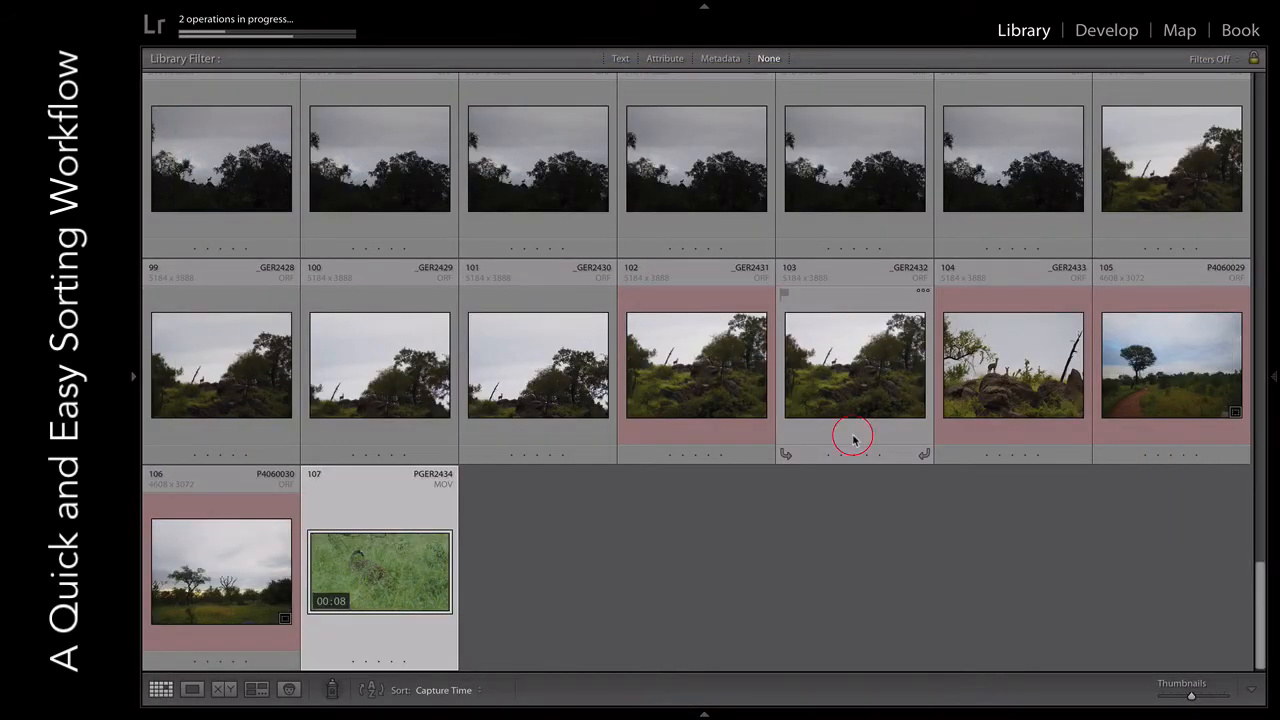
key("minus")
key("minus")
key("minus")
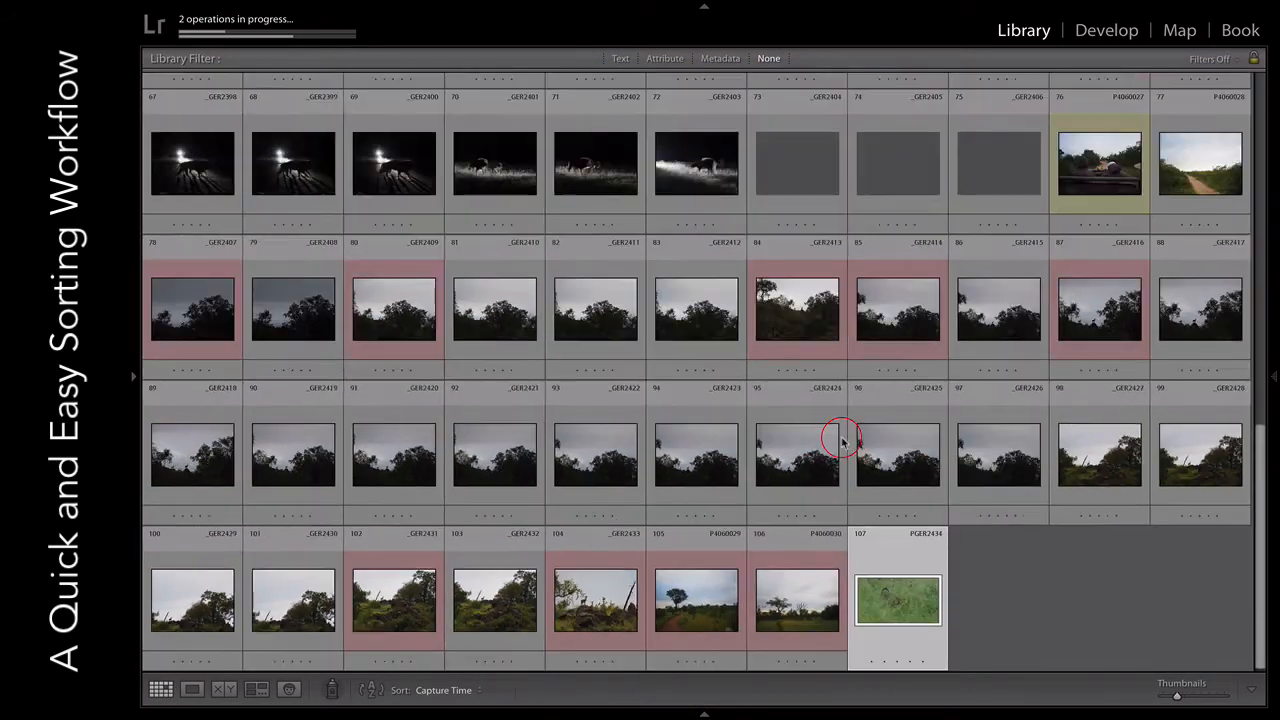
key("minus")
scroll(841, 441, "up", 2)
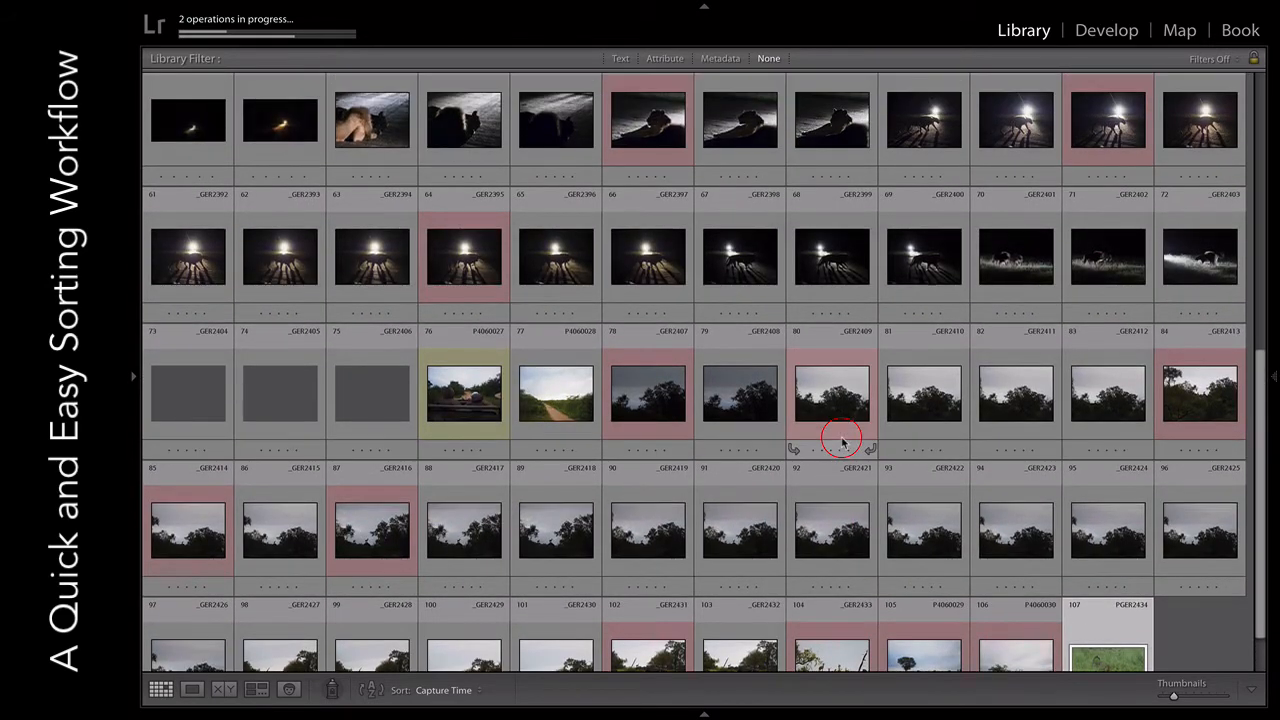
scroll(841, 441, "up", 5)
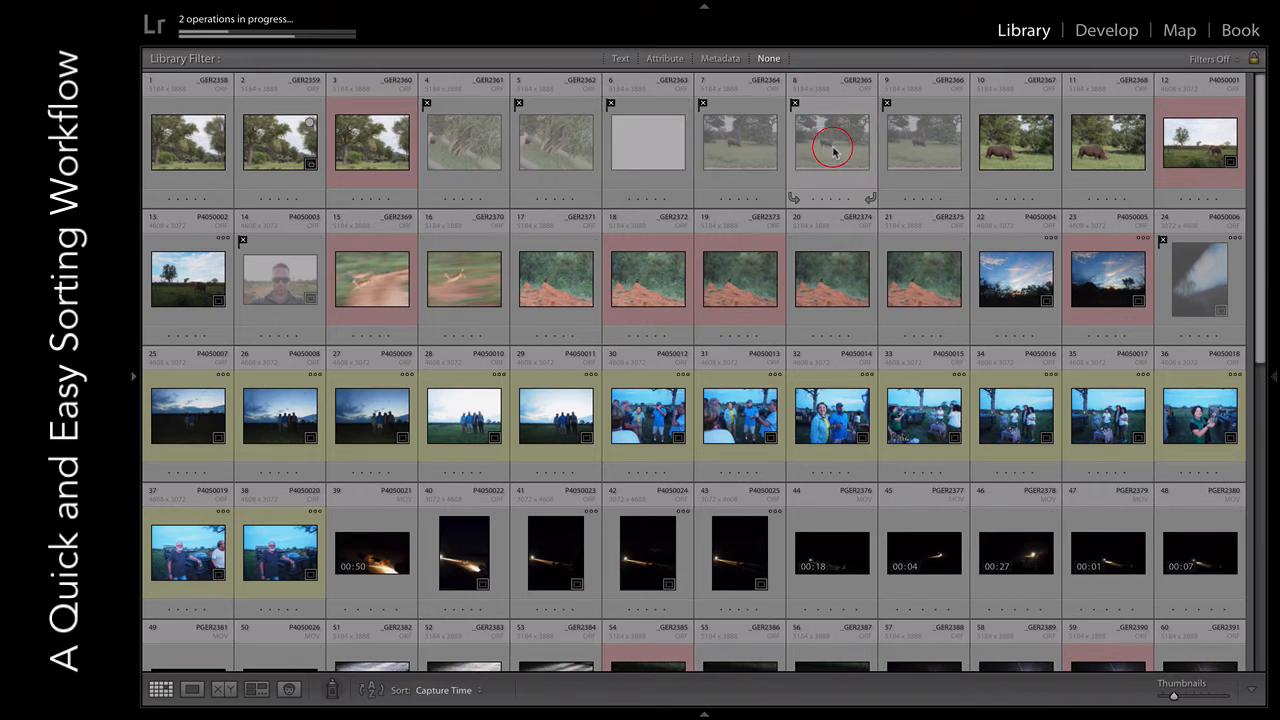
- Filter the grid to show only photos flagged as rejected, and turn the filter off again
left_click(663, 58)
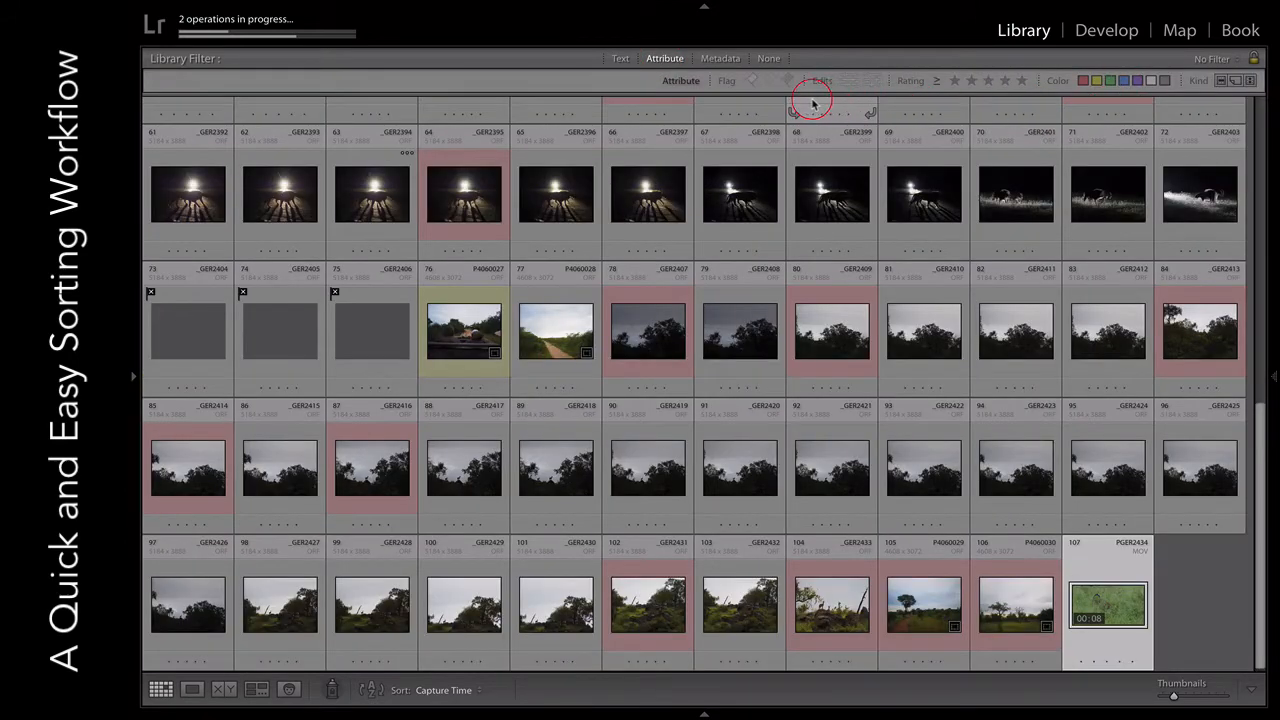
left_click(787, 80)
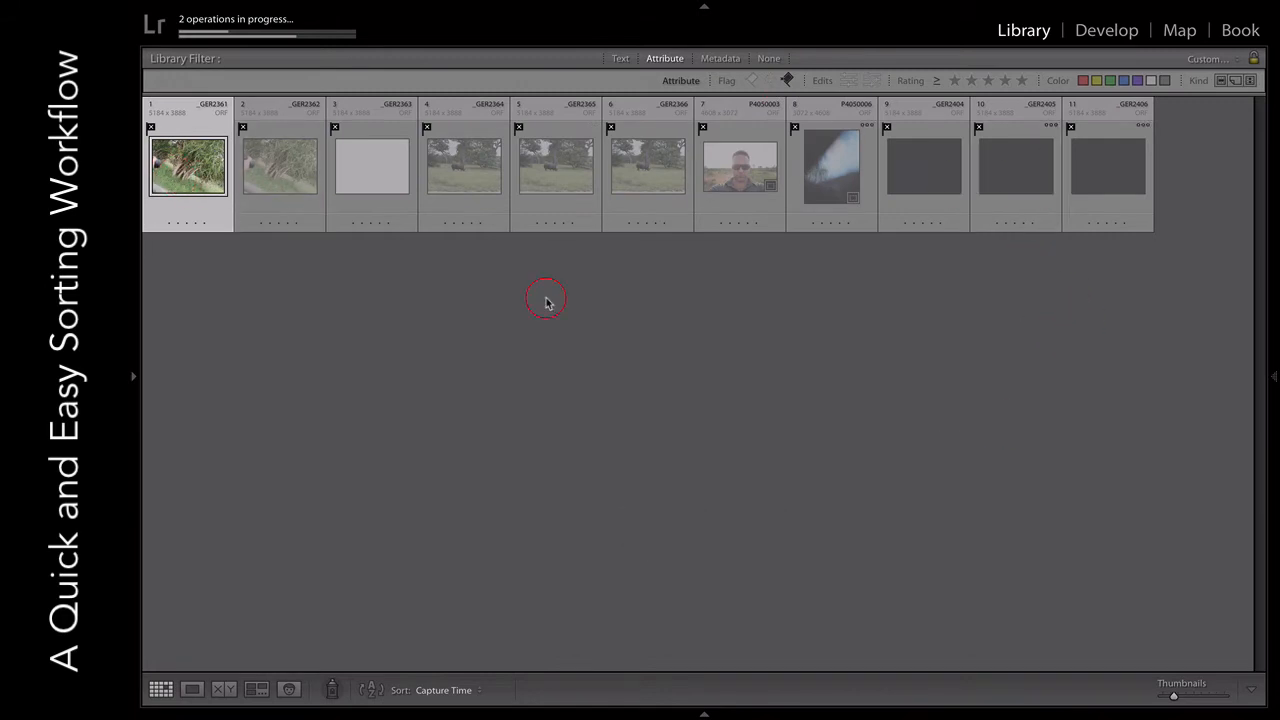
left_click(767, 58)
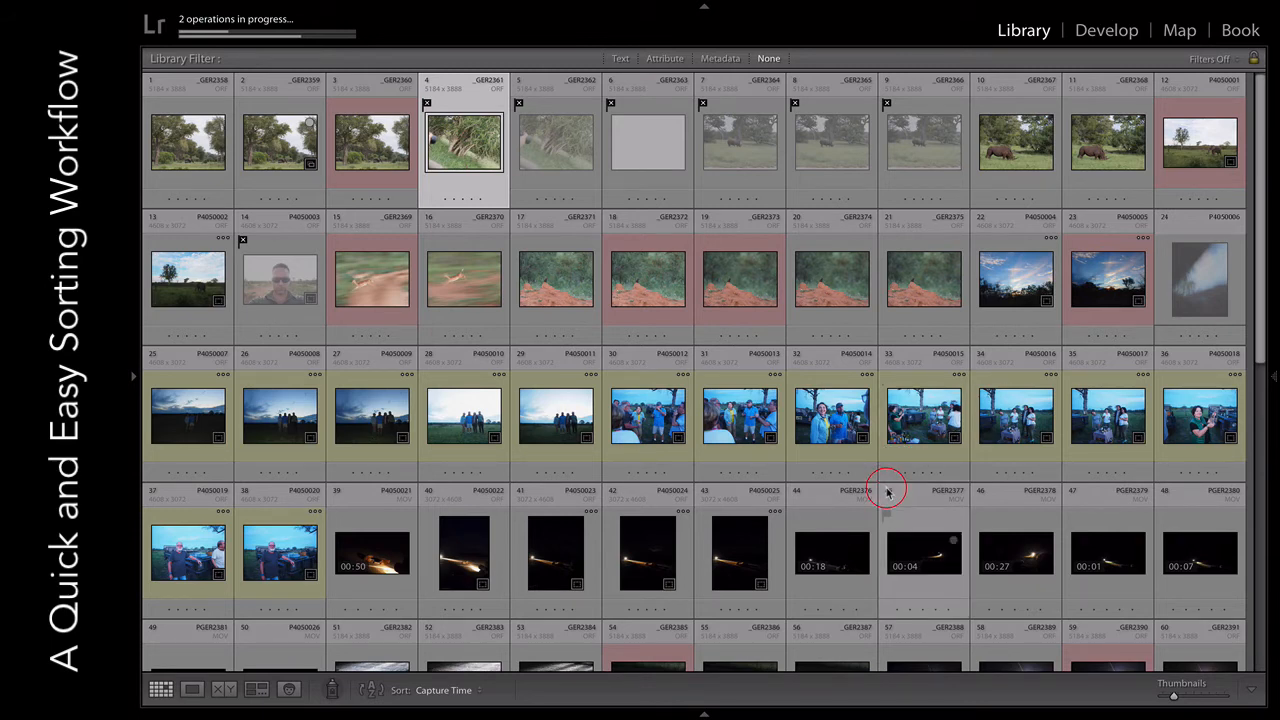
- Delete all rejected photos from disk
key("super+BackSpace")
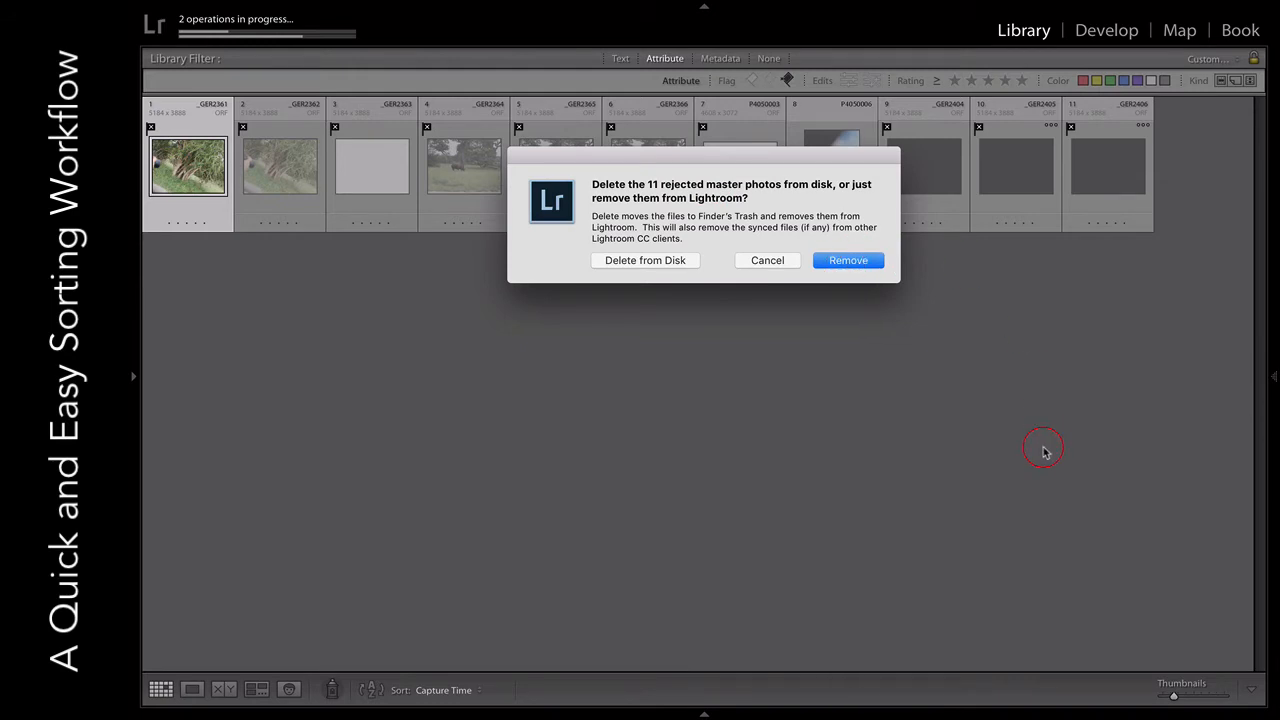
left_click(650, 262)
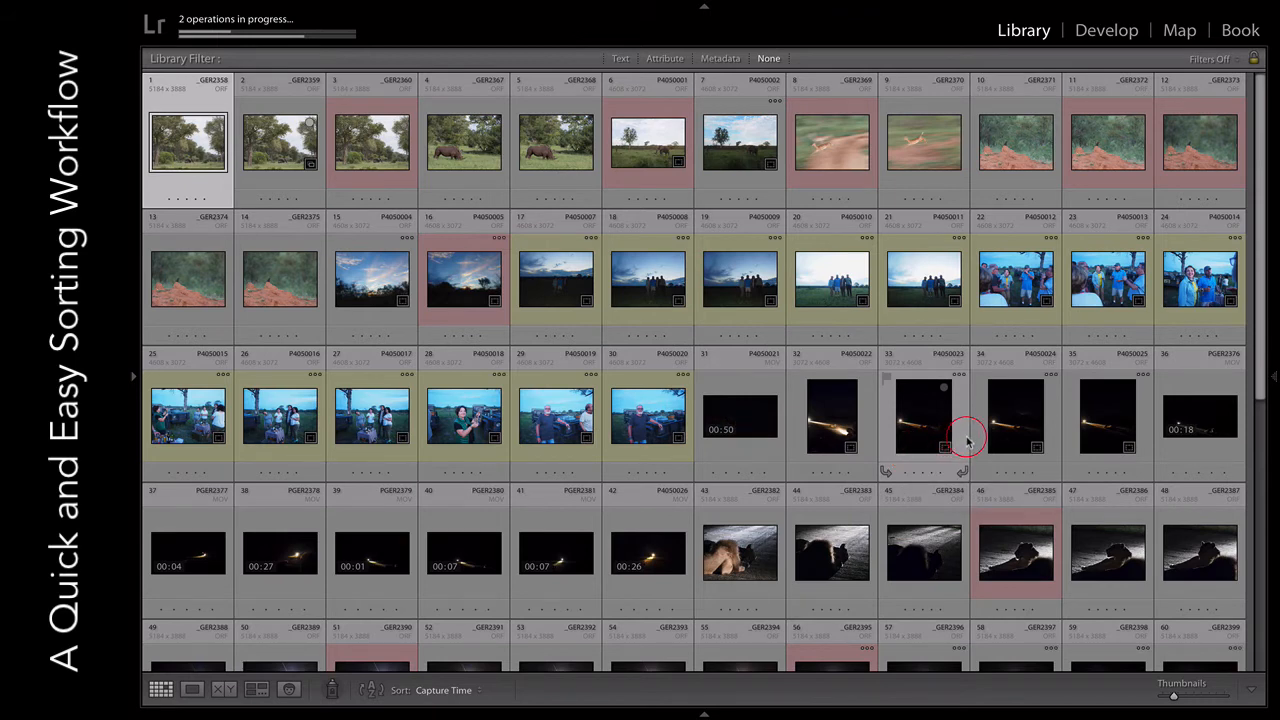
- View the red-labeled photos alone and the yellow-labeled photos alone, and turn the filter off
left_click(663, 58)
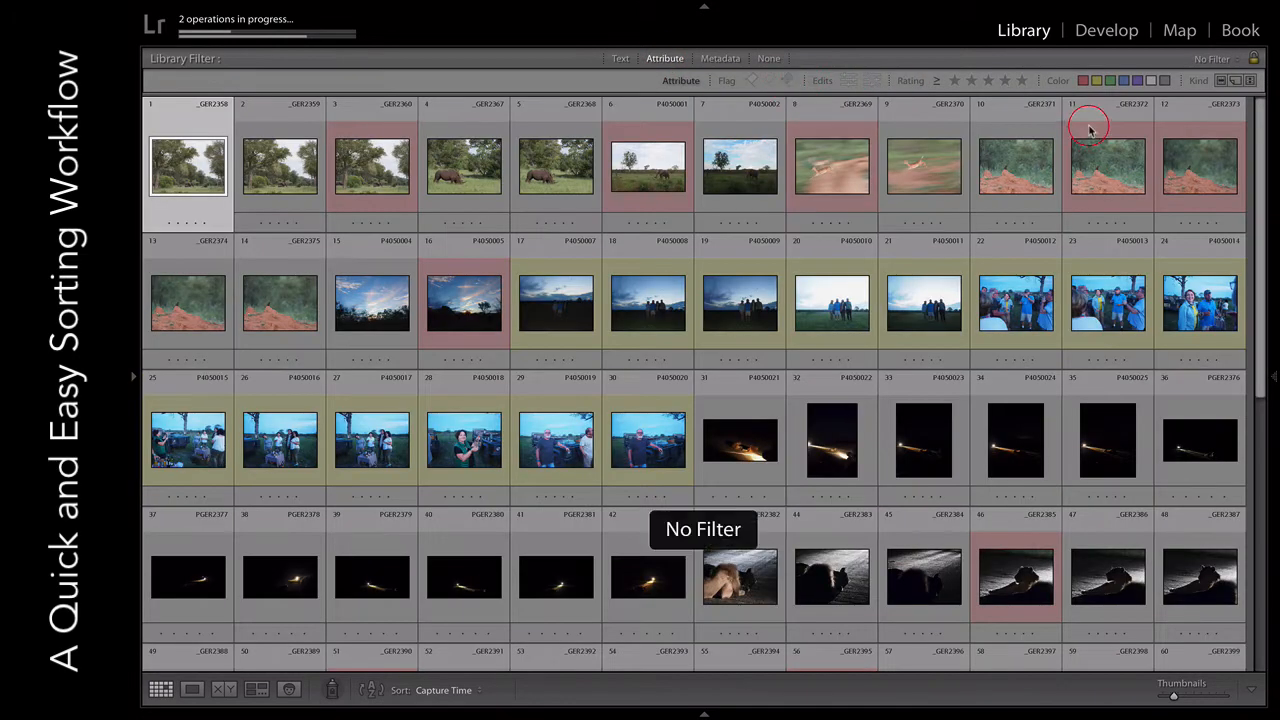
left_click(1082, 80)
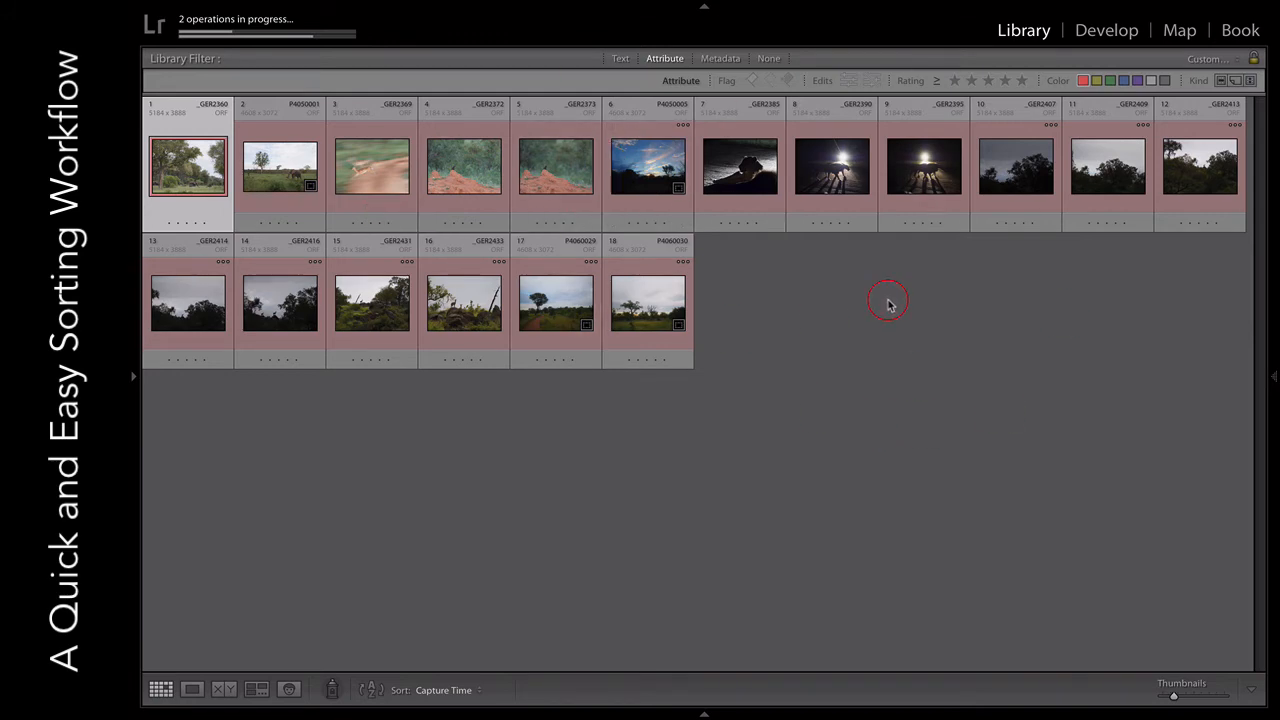
left_click(1086, 80)
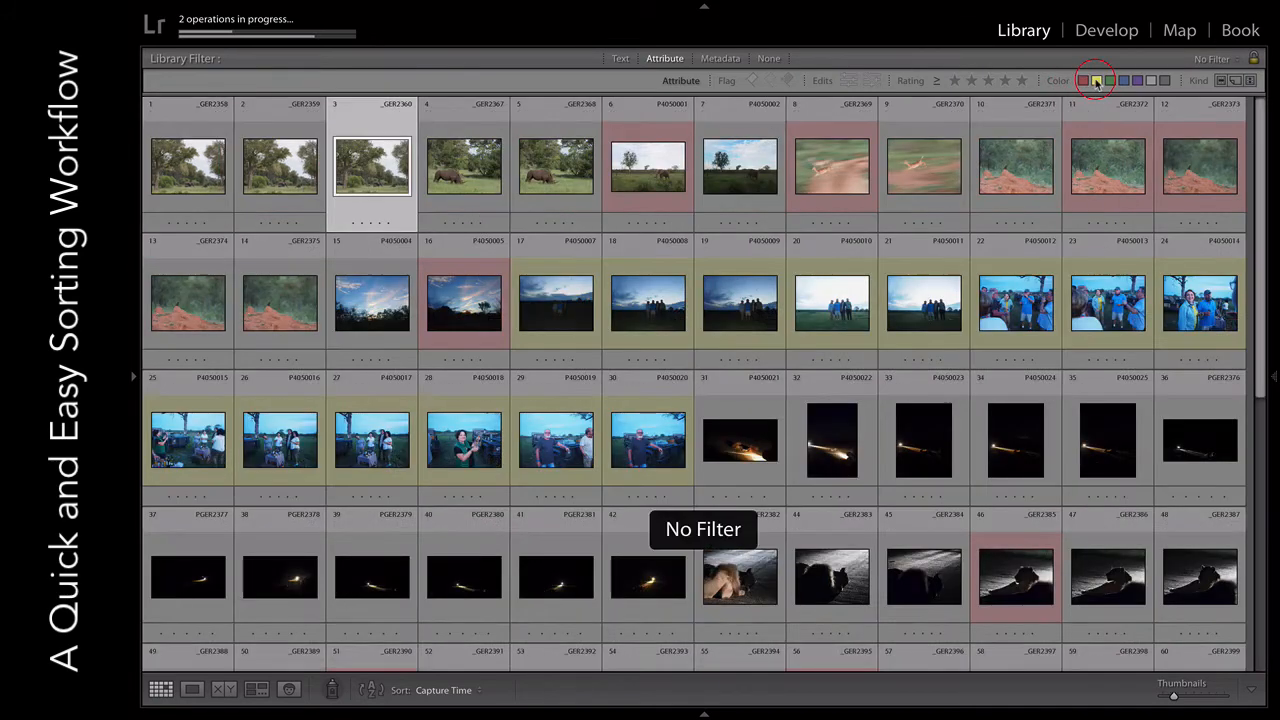
left_click(1096, 80)
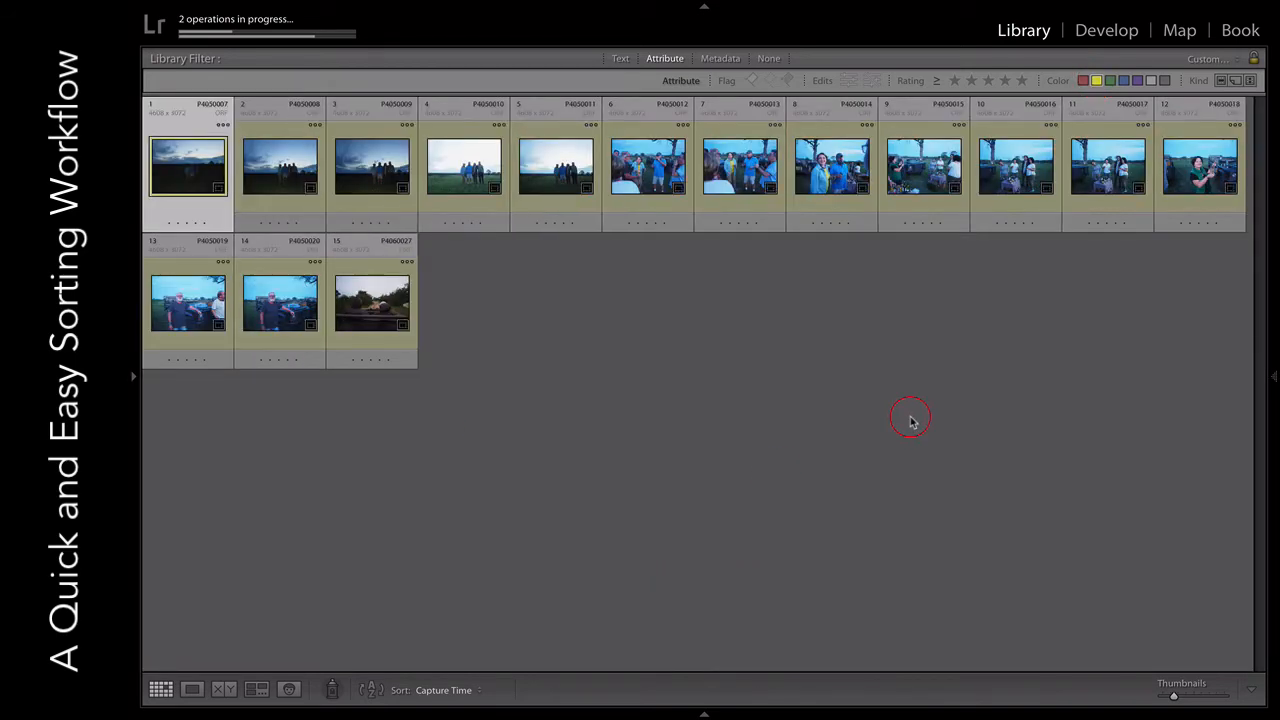
left_click(768, 58)
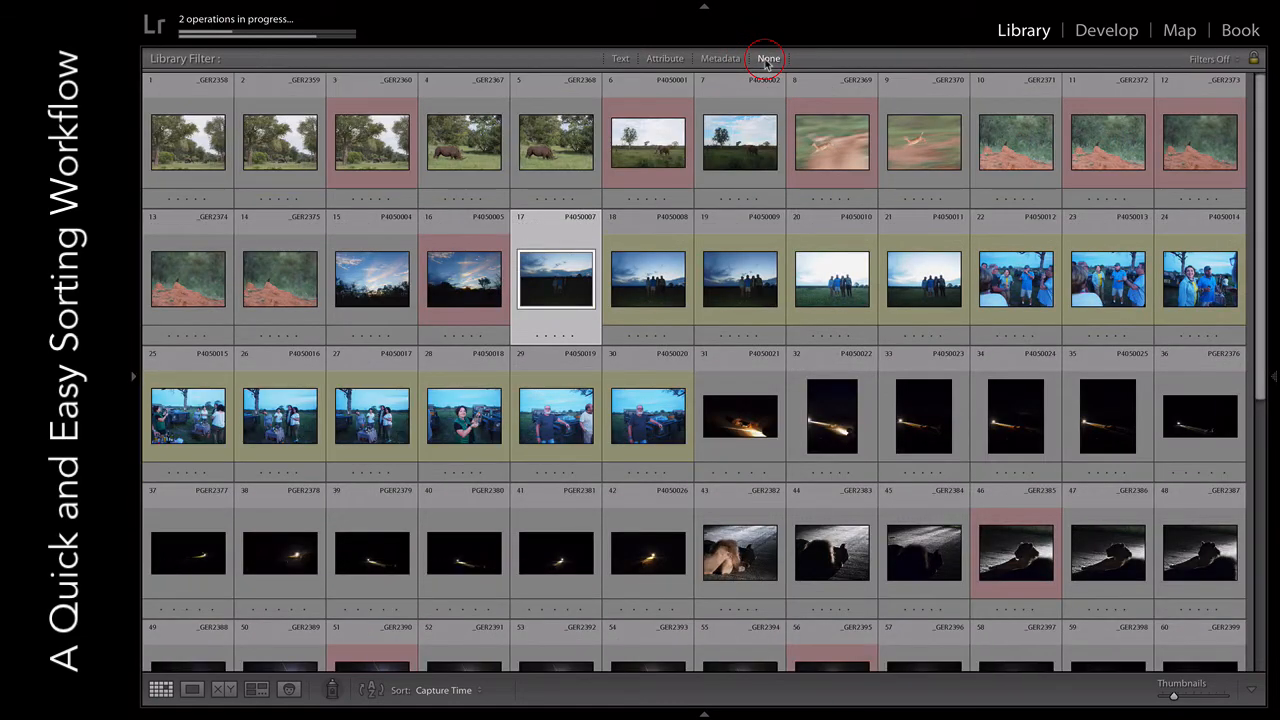